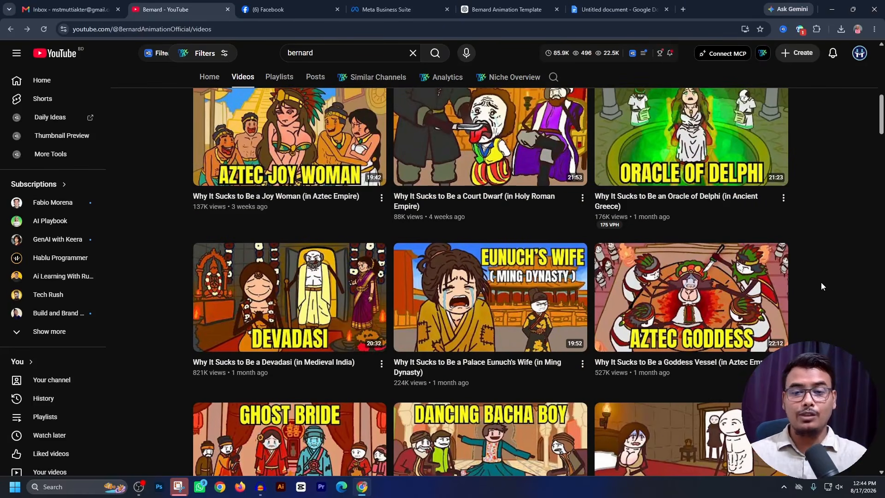
scroll(835, 280, down, 3)
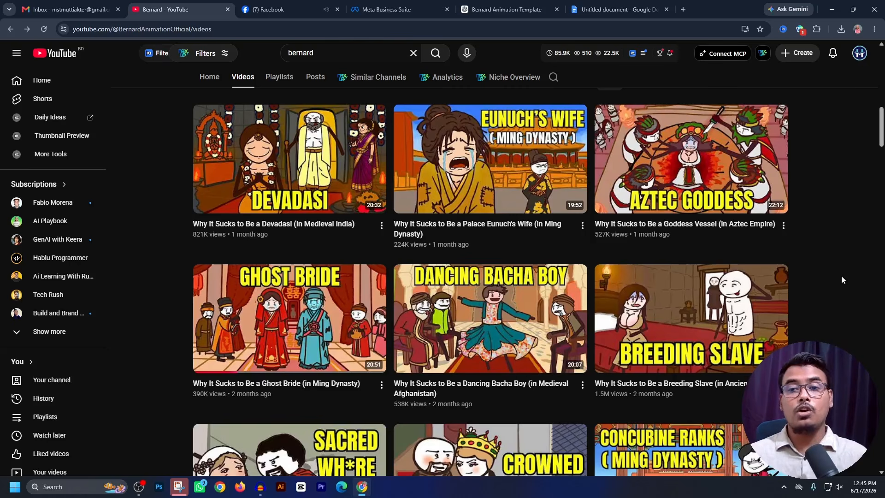
- Examine the thumbnails, titles and view counts of the videos on the Bernard YouTube channel
scroll(842, 279, down, 2)
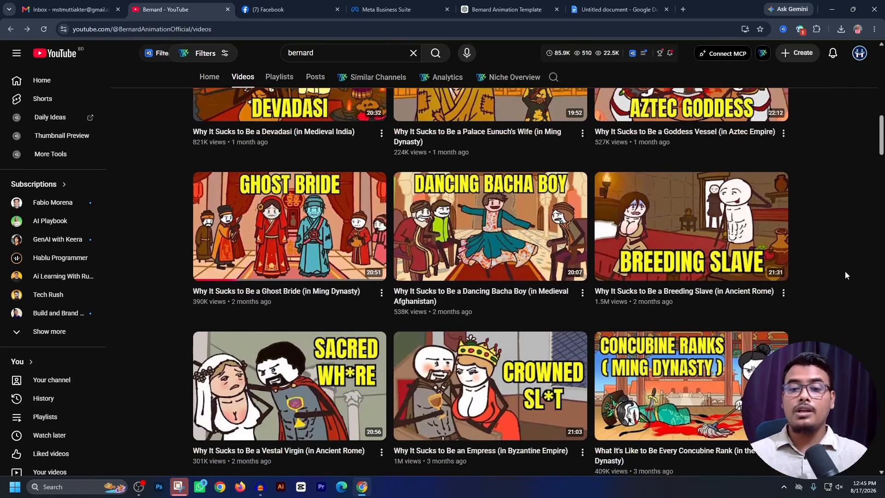
scroll(834, 277, down, 3)
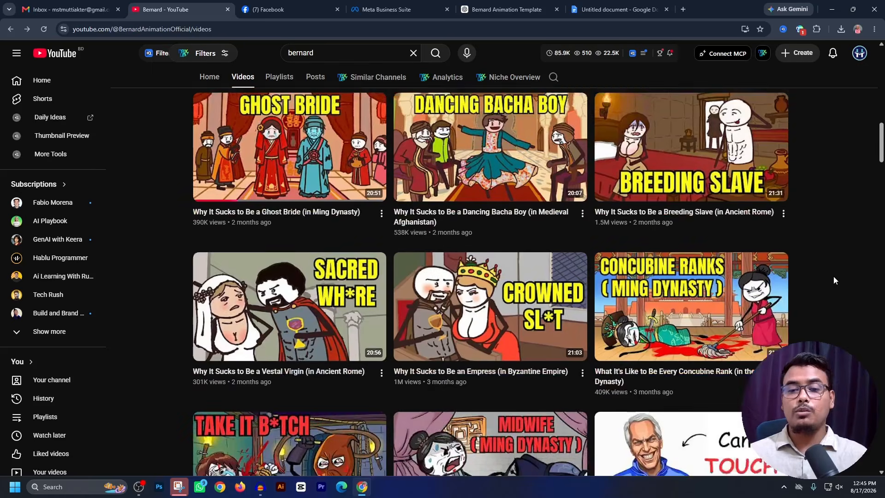
scroll(835, 280, down, 3)
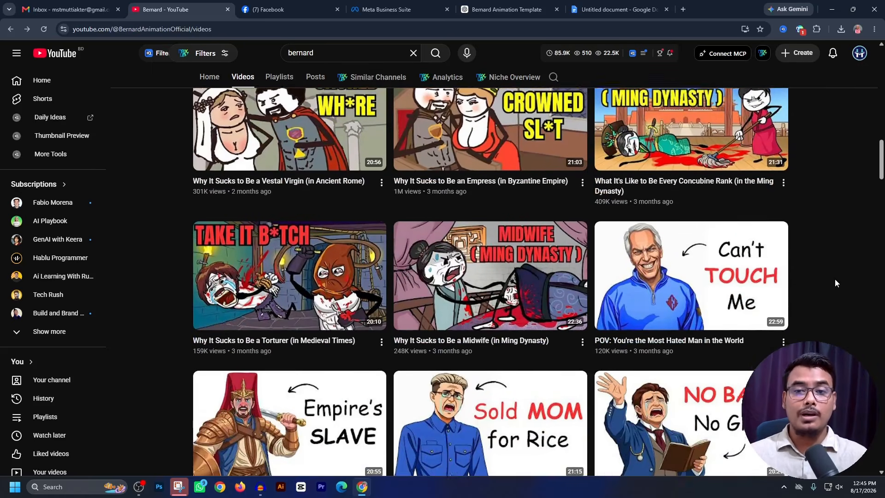
scroll(834, 278, up, 4)
scroll(834, 282, up, 8)
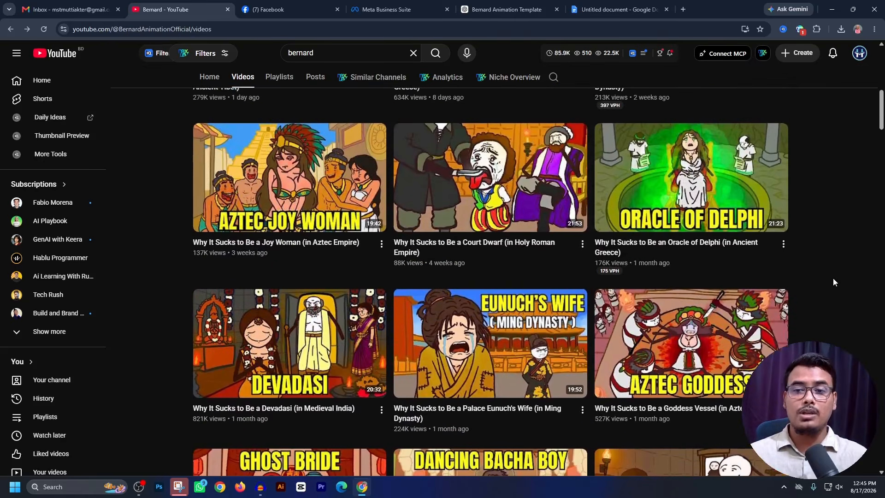
scroll(834, 282, up, 2)
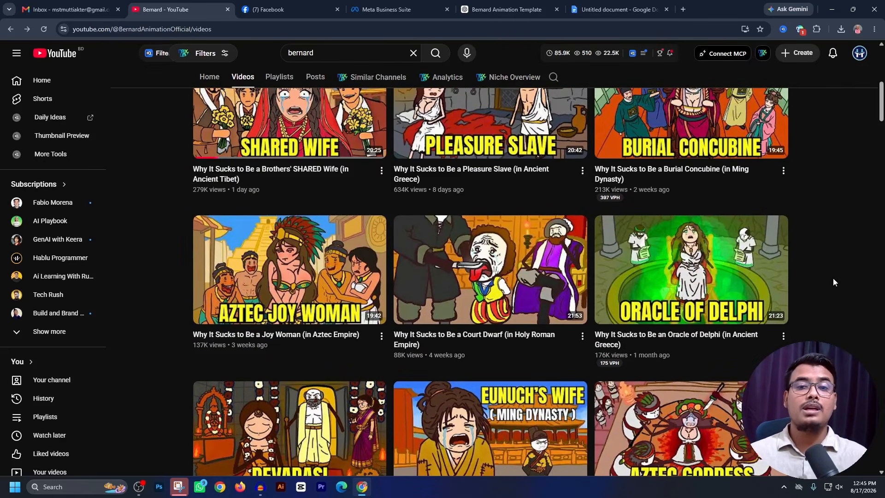
scroll(833, 278, up, 7)
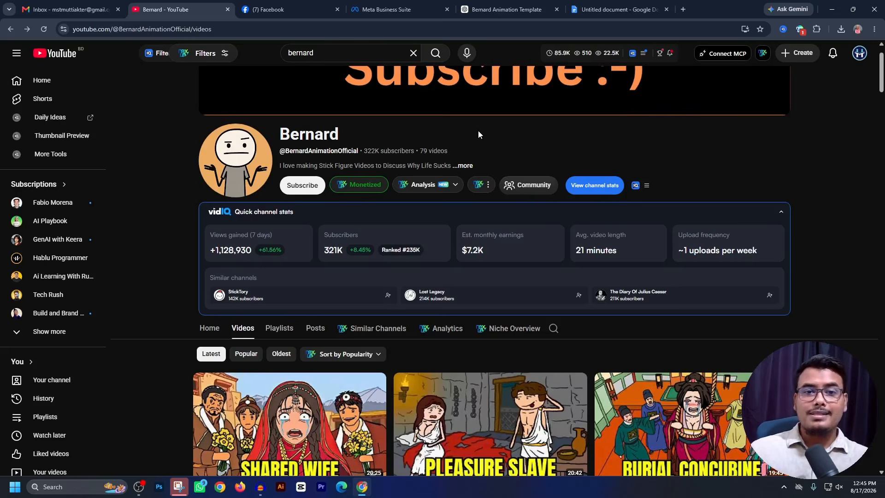
scroll(477, 132, down, 5)
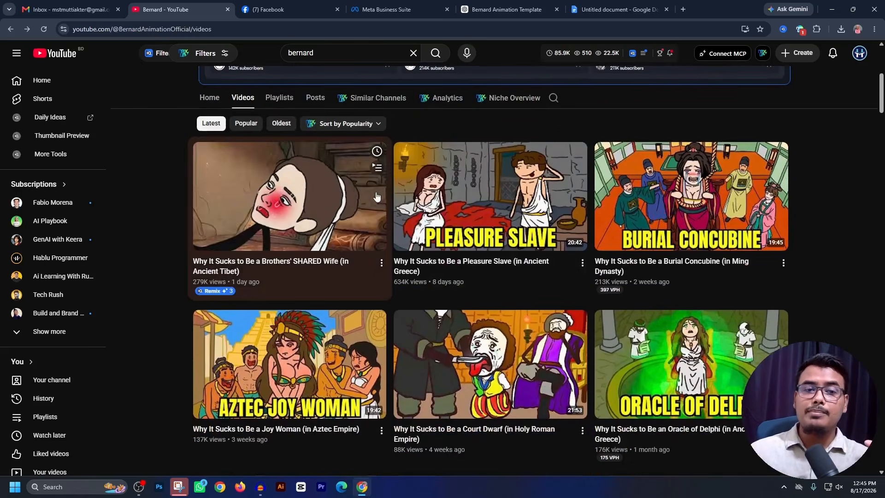
scroll(682, 210, down, 1)
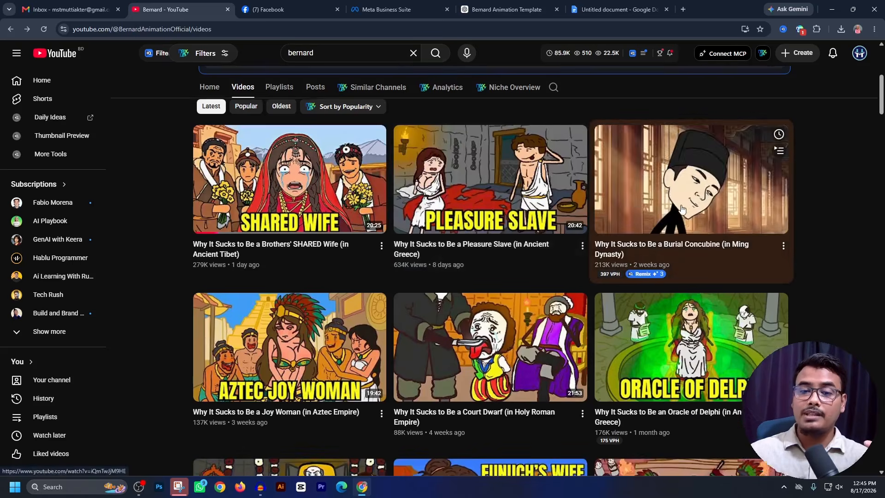
scroll(682, 209, down, 3)
- Switch to the untitled Google Docs document and review its video title list and master prompt
click(631, 10)
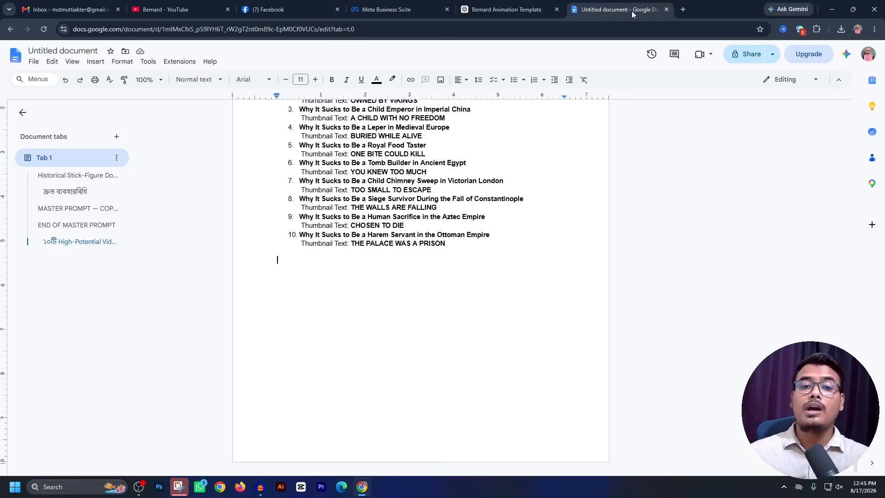
scroll(411, 279, up, 20)
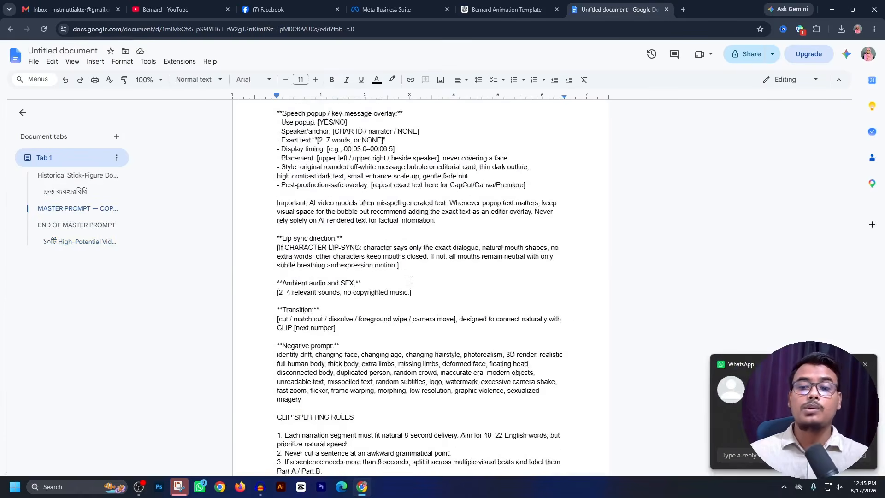
scroll(411, 279, up, 20)
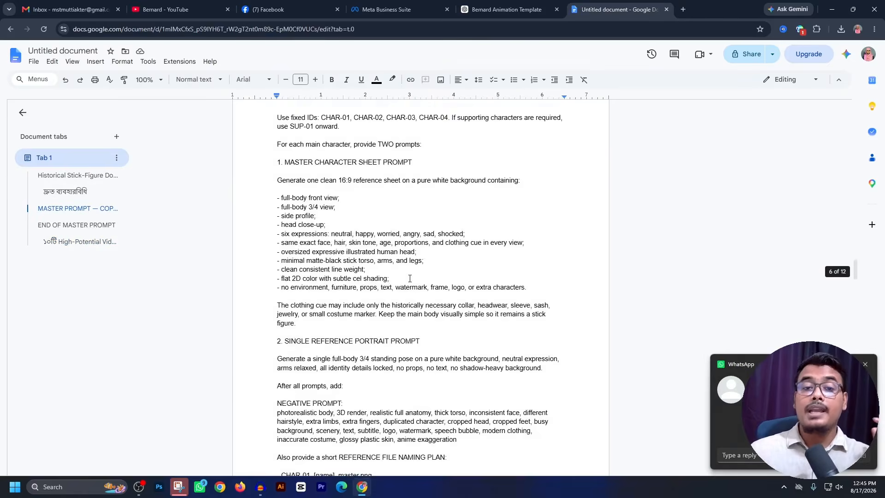
scroll(410, 278, up, 10)
- Return to the Bernard channel on YouTube, collapse its vidIQ quick channel stats and look through its latest videos
click(169, 8)
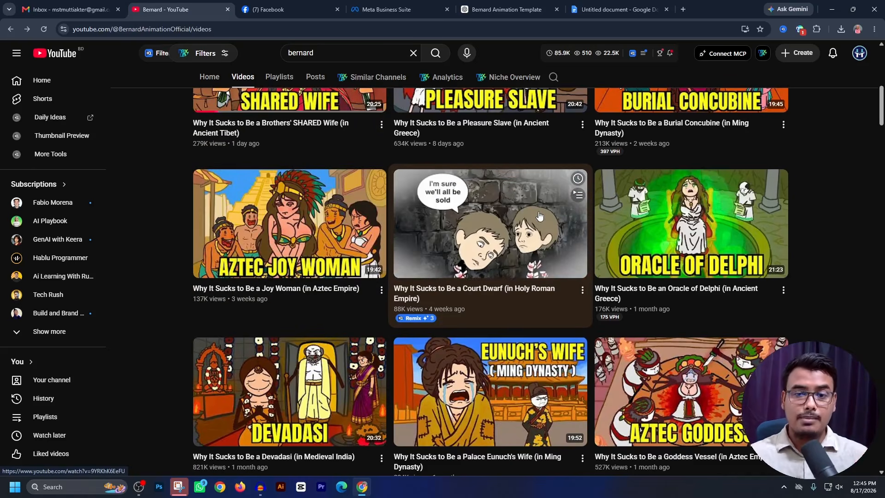
scroll(540, 215, down, 4)
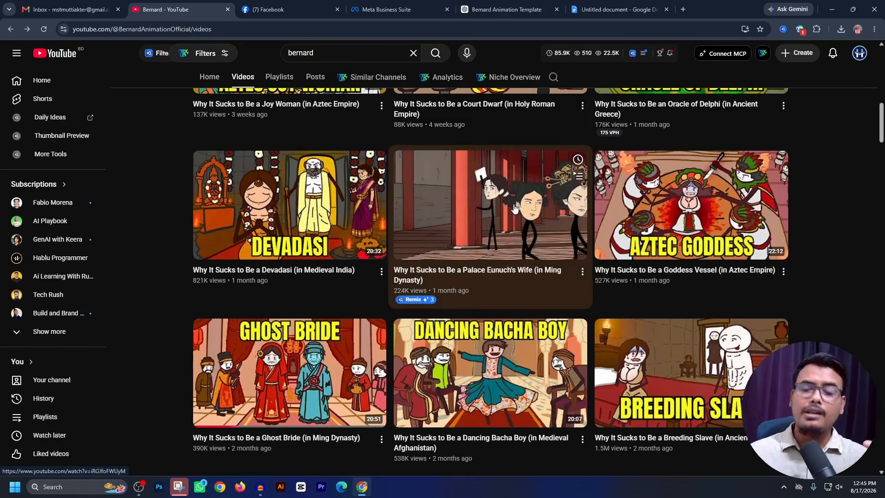
scroll(515, 208, down, 3)
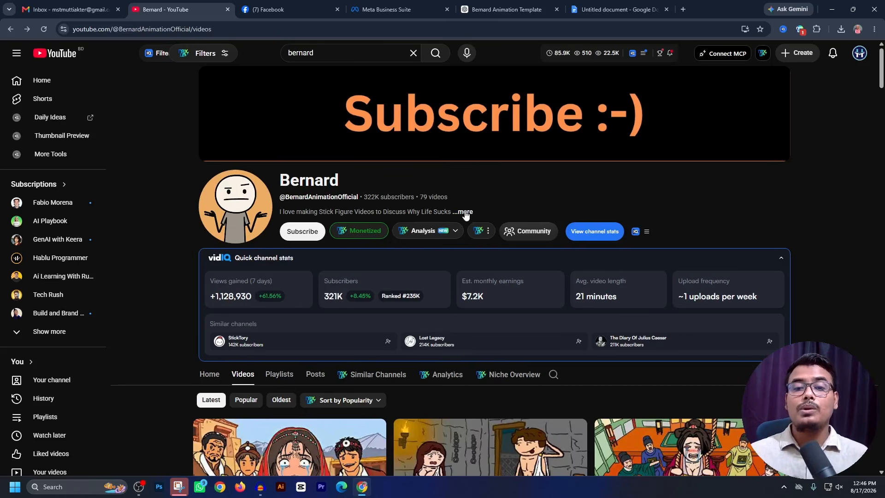
click(780, 260)
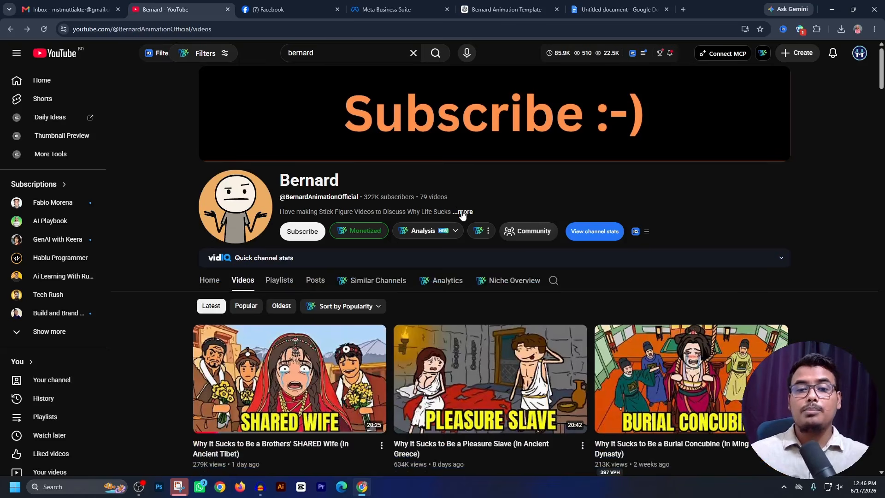
scroll(458, 214, down, 5)
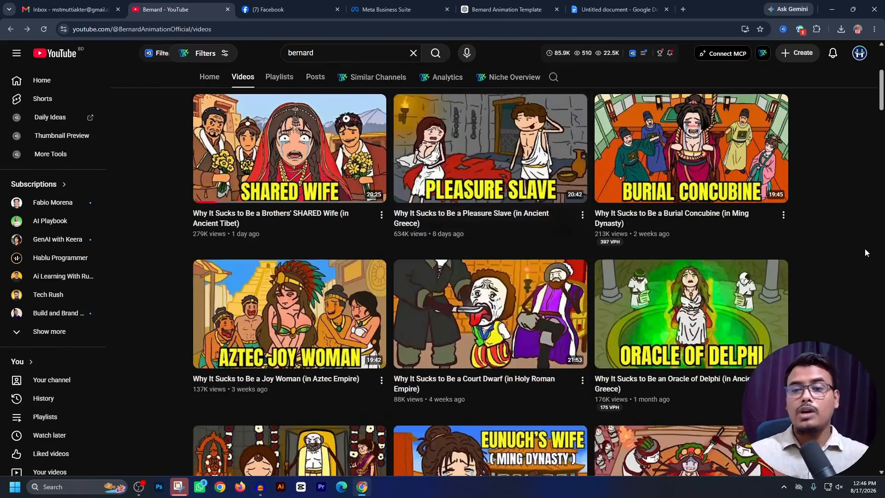
scroll(830, 241, down, 5)
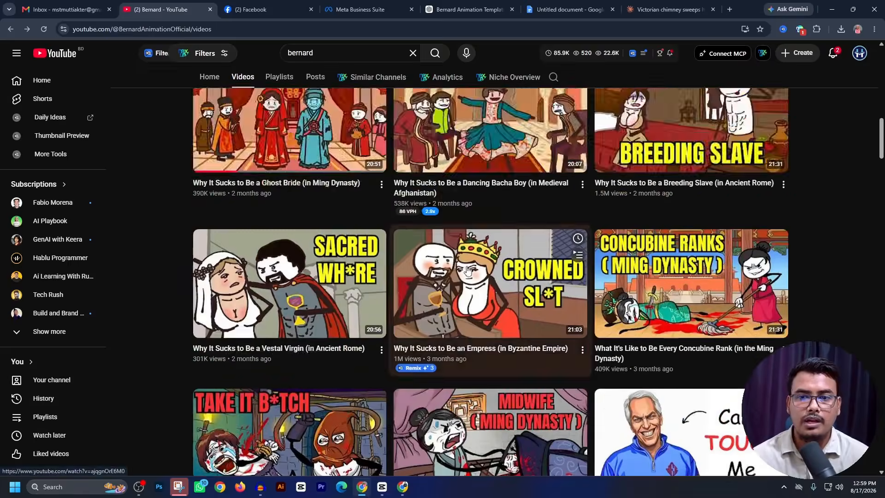
scroll(621, 238, up, 10)
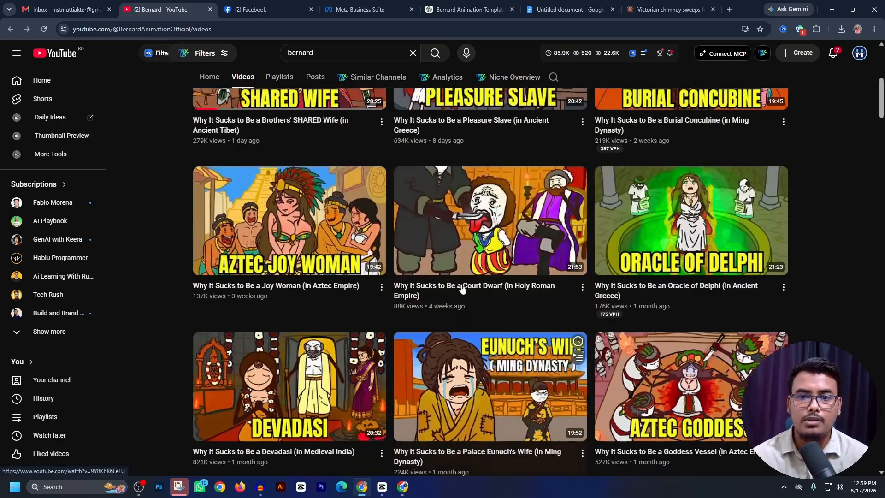
scroll(530, 207, up, 7)
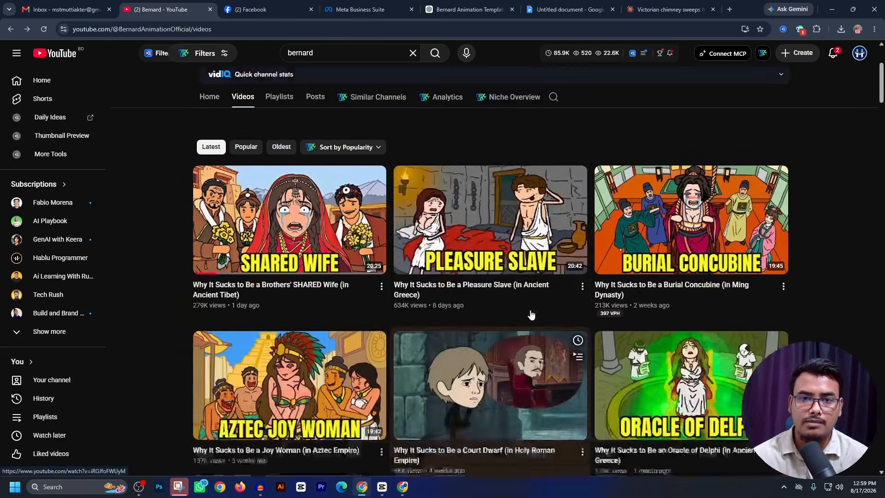
- Switch to the Bernard Animation Template chat in ChatGPT and preview several reference images attached to the first message
click(466, 9)
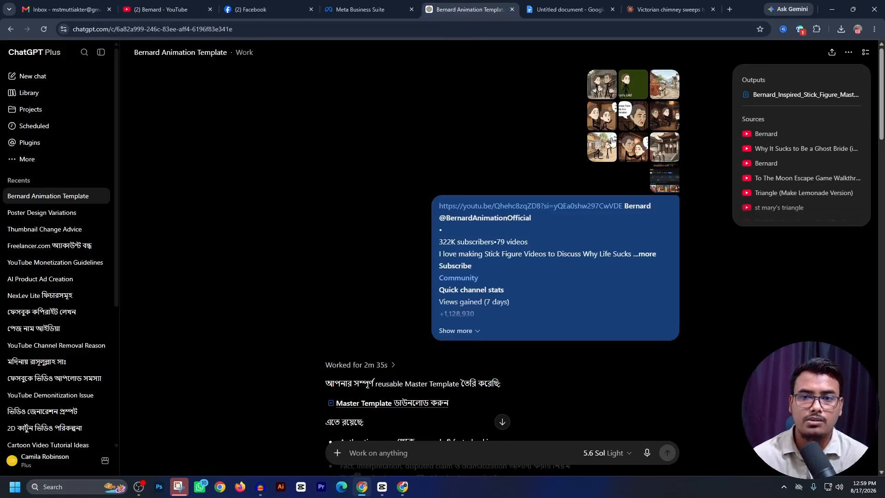
click(599, 81)
click(797, 161)
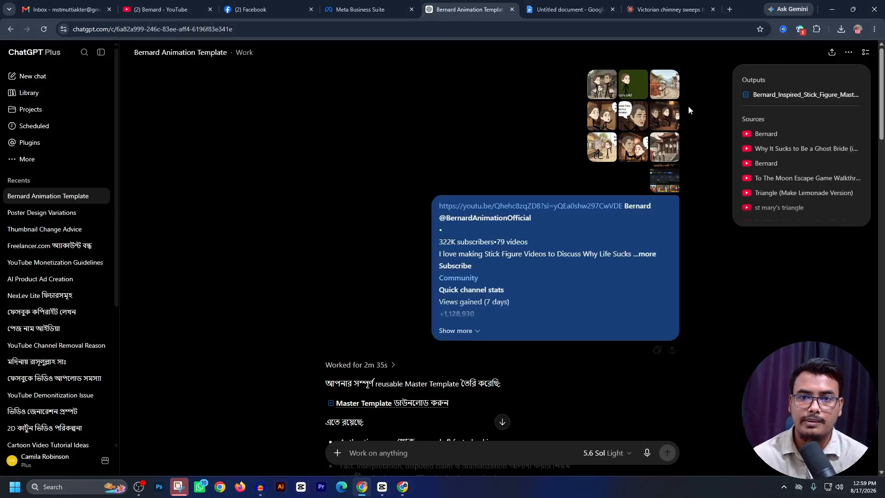
click(667, 89)
click(838, 257)
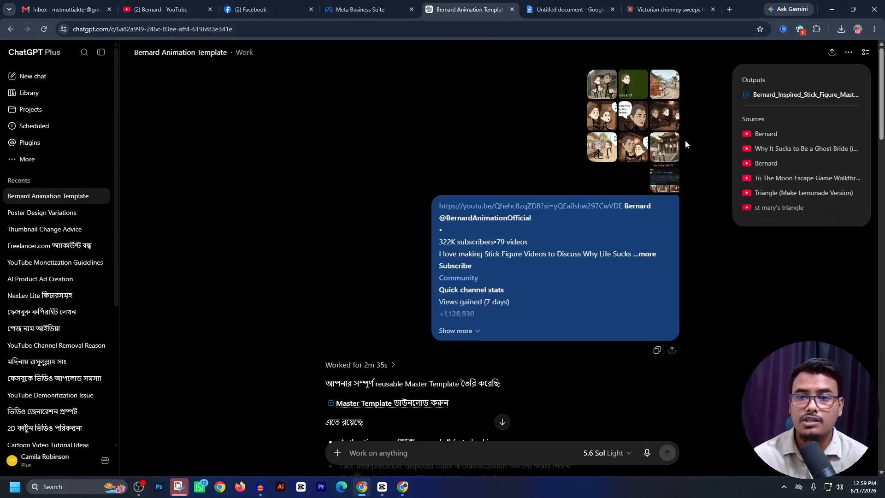
click(635, 123)
click(823, 258)
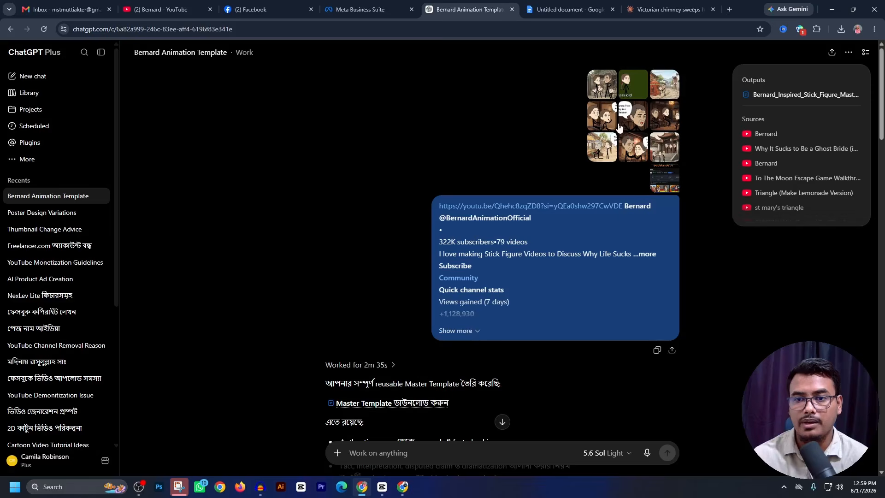
click(603, 121)
click(793, 218)
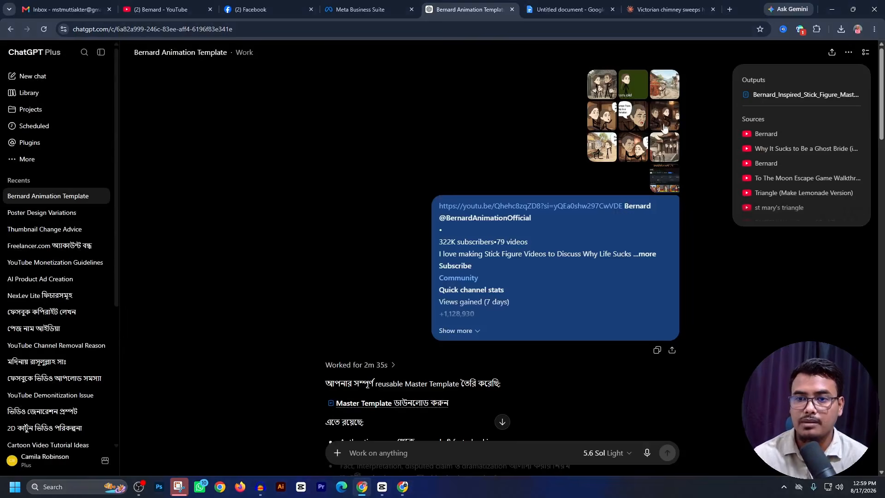
click(662, 122)
click(784, 318)
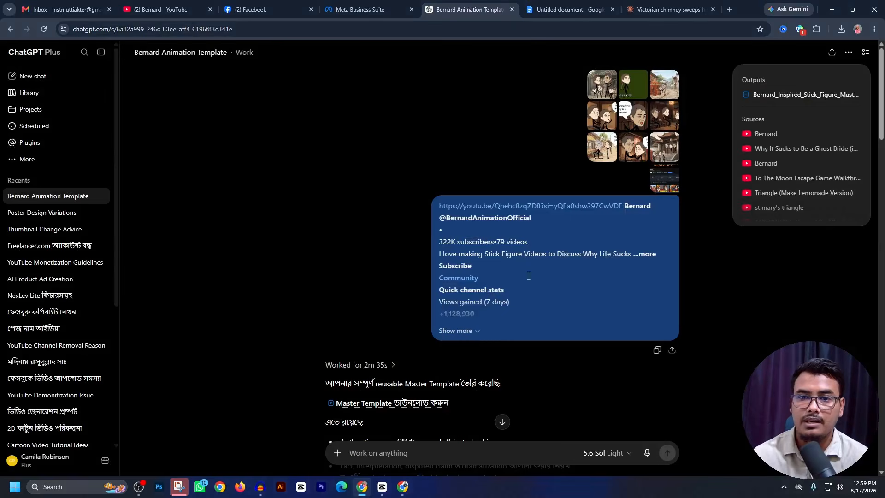
- Expand the full first message and review the Master Template reply, its video title placeholder and the suggested video titles
click(479, 332)
scroll(543, 295, down, 20)
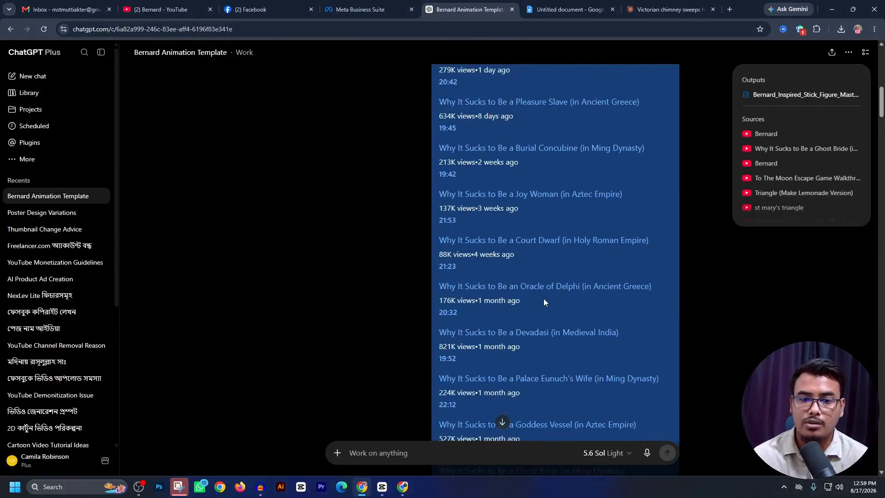
scroll(674, 308, down, 20)
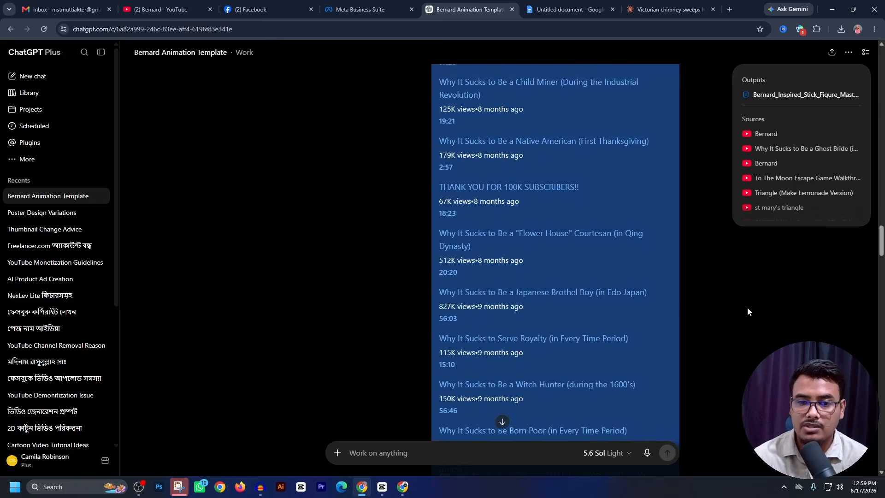
scroll(879, 274, down, 15)
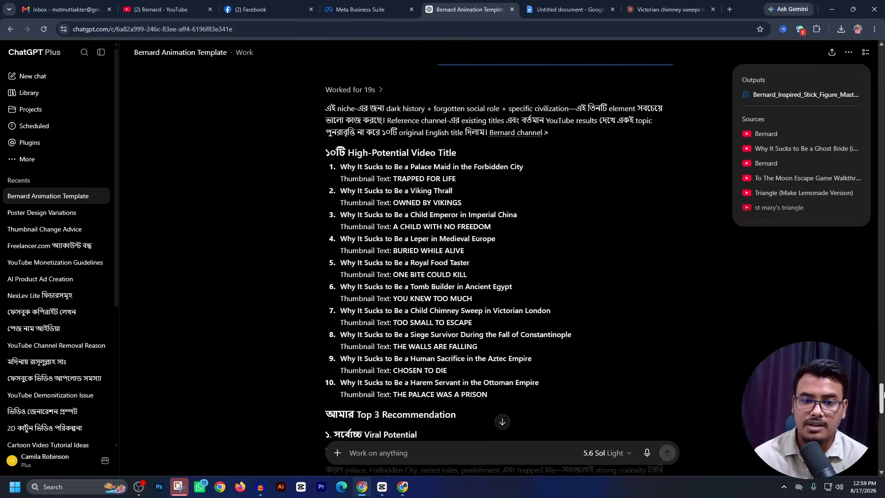
scroll(469, 288, up, 6)
scroll(527, 339, down, 3)
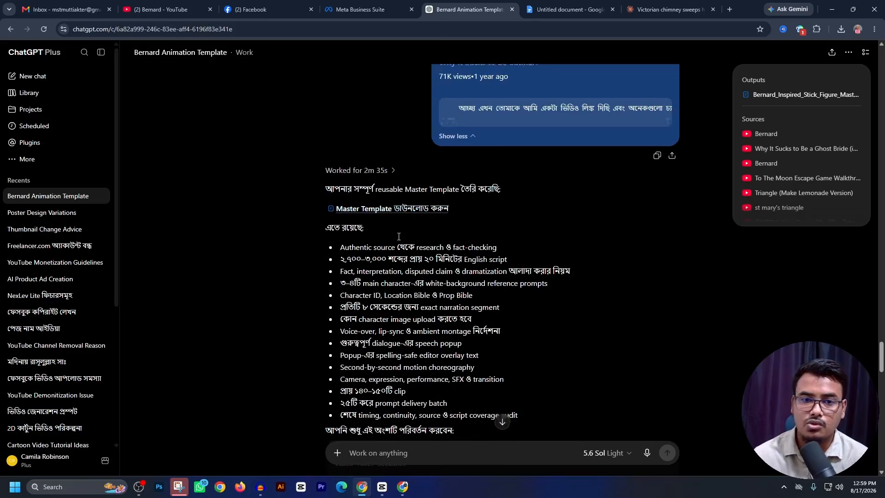
scroll(387, 218, down, 5)
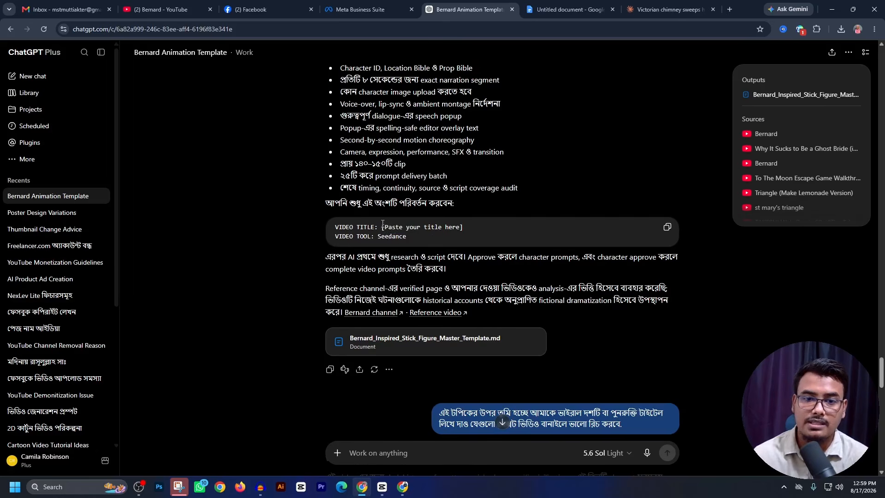
drag(383, 226, 474, 226)
scroll(545, 213, down, 10)
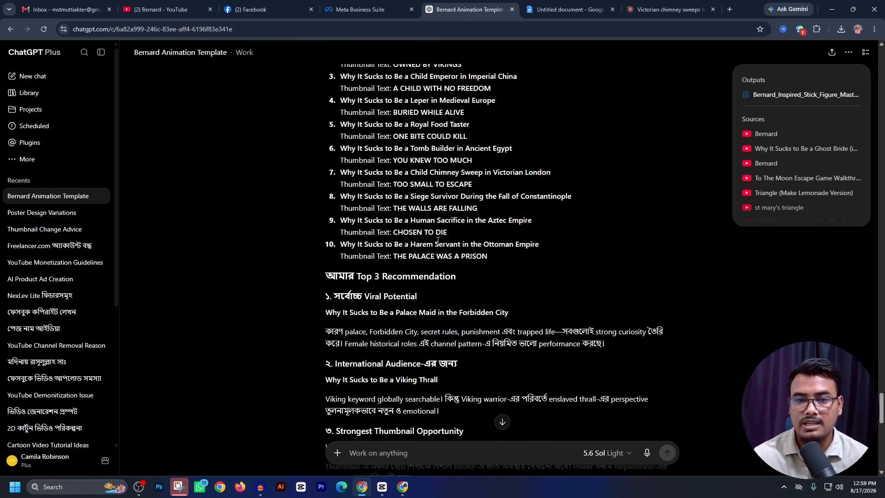
- Copy the title "Why It Sucks to Be a Harem Servant in the Ottoman Empire" into the message box and start voice dictation
drag(493, 255, 461, 256)
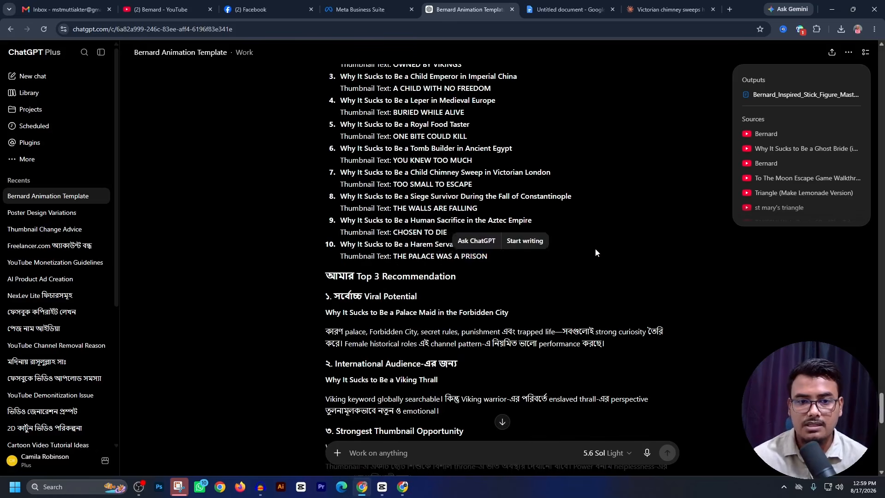
drag(539, 244, 341, 247)
key(ctrl+c)
click(426, 443)
key(ctrl+v)
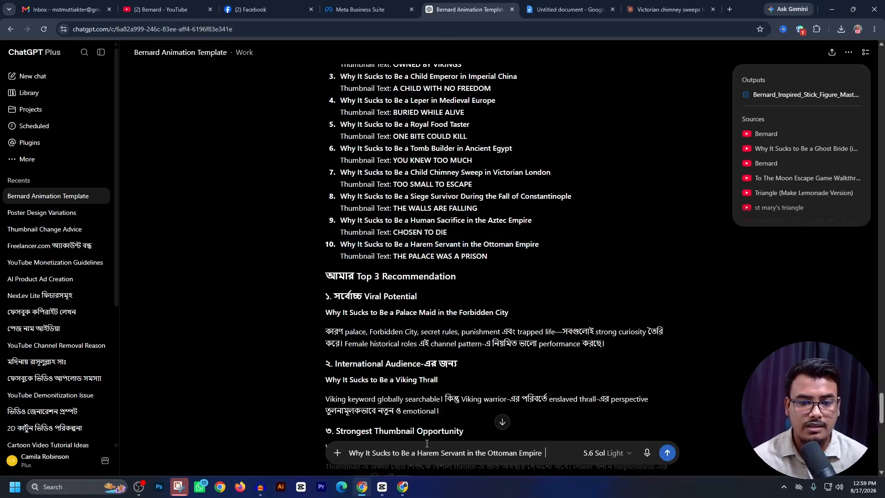
scroll(579, 315, down, 5)
click(647, 452)
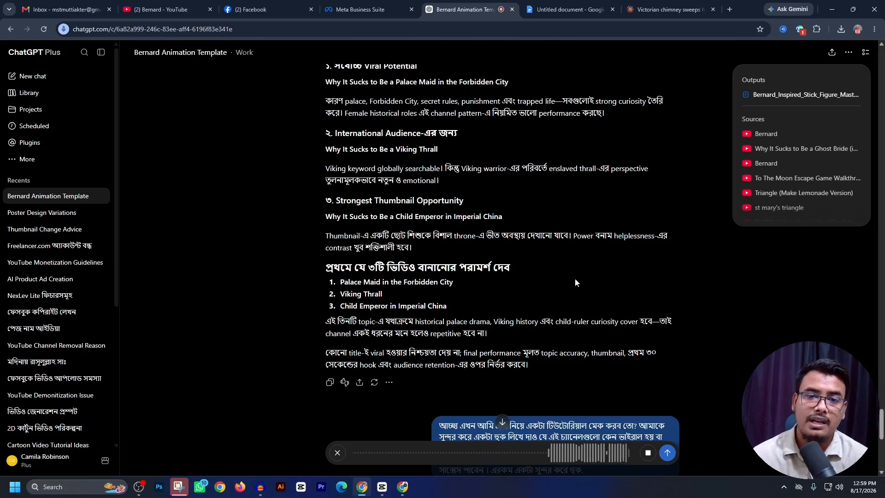
- Send the dictated request for a five-minute script, character prompts and text-to-video prompts based on the Ottoman harem servant title
scroll(524, 201, down, 9)
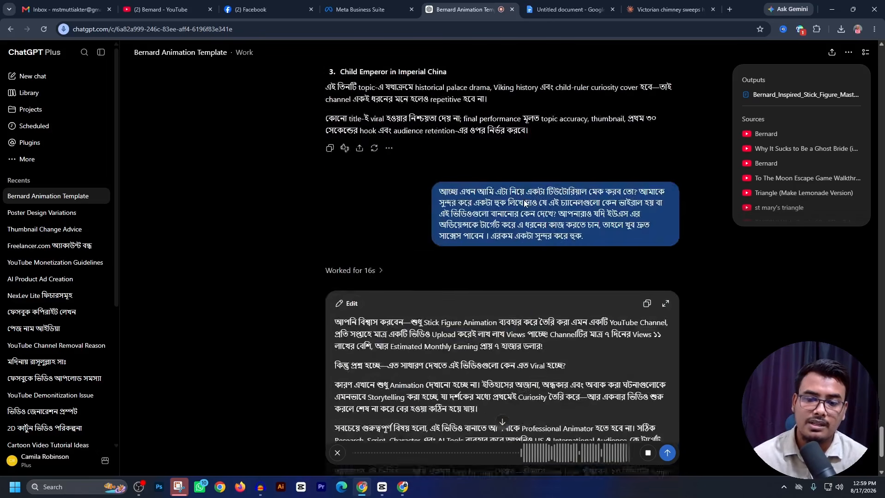
click(668, 453)
scroll(577, 231, up, 10)
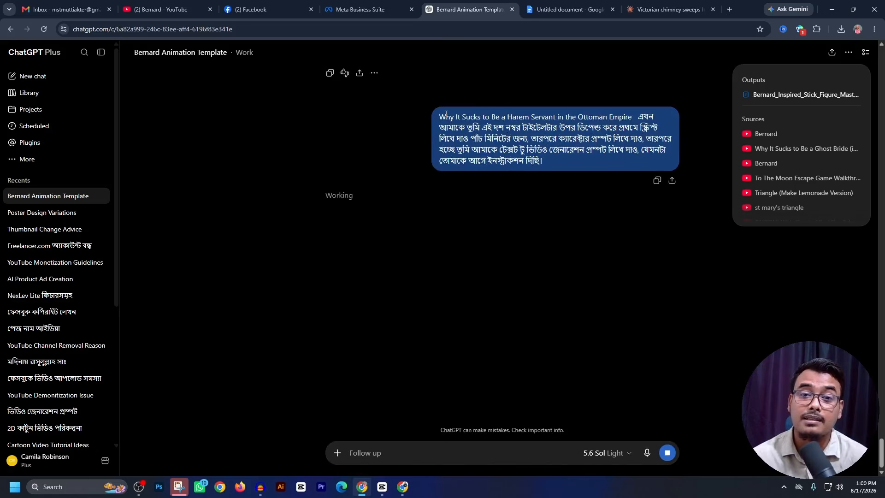
drag(438, 118, 628, 113)
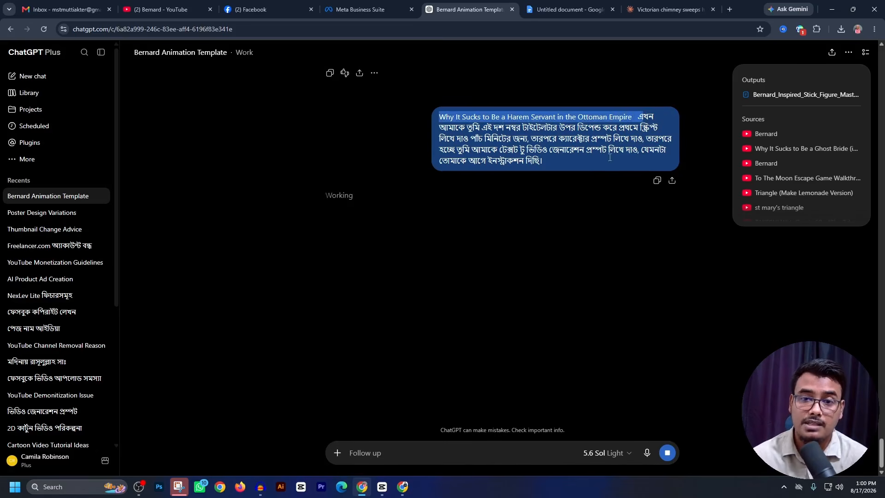
click(162, 9)
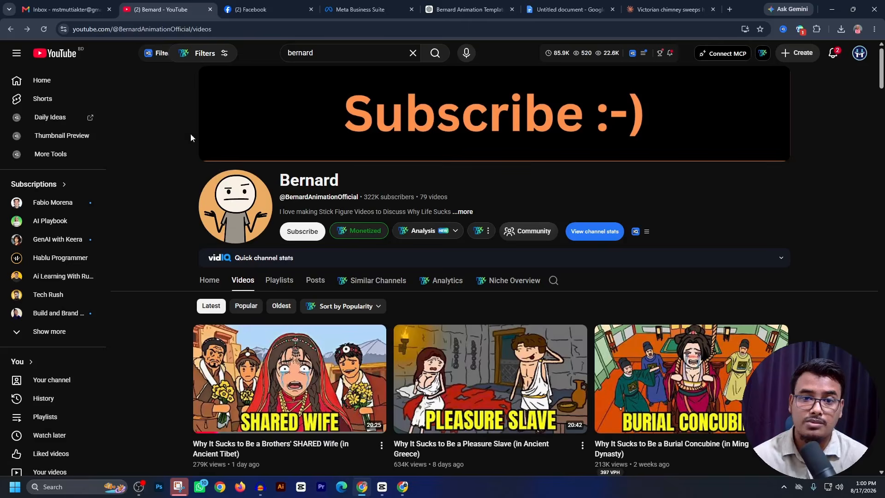
click(458, 10)
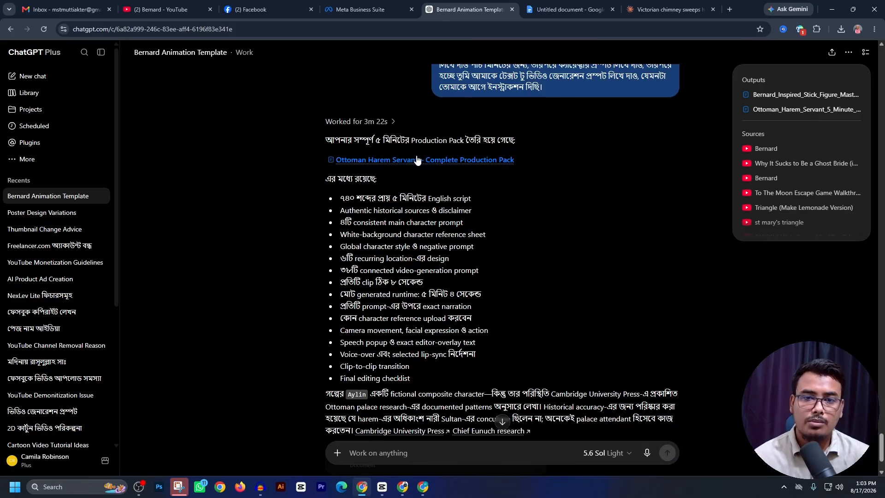
- Open the Ottoman Harem Servant – Complete Production Pack, widen its preview and review the Hook of the English script
click(474, 160)
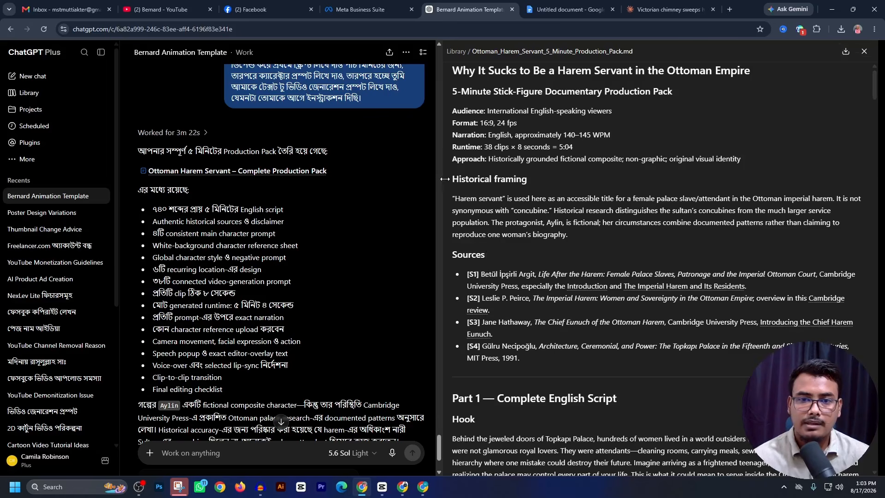
drag(439, 178, 100, 335)
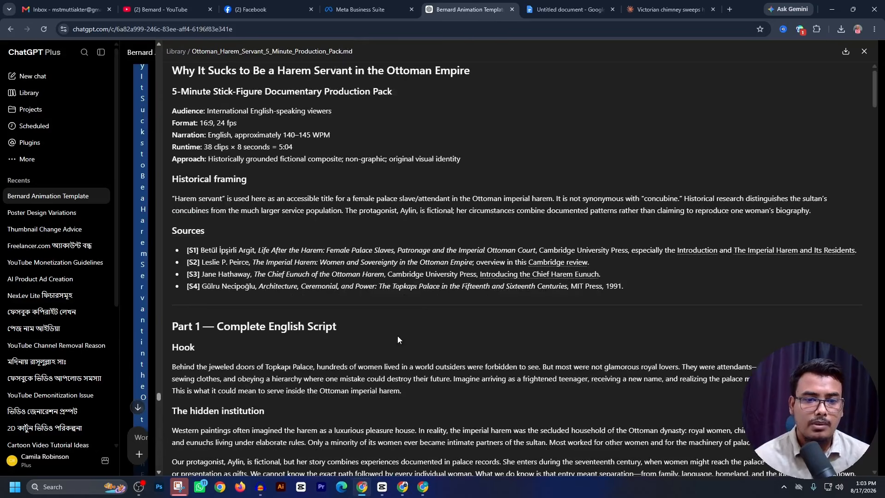
scroll(398, 336, down, 3)
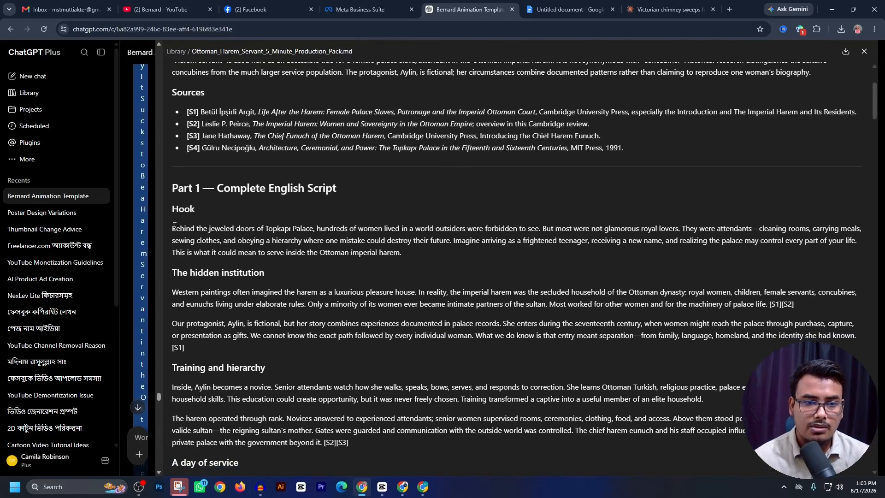
drag(174, 226, 359, 252)
scroll(363, 247, down, 3)
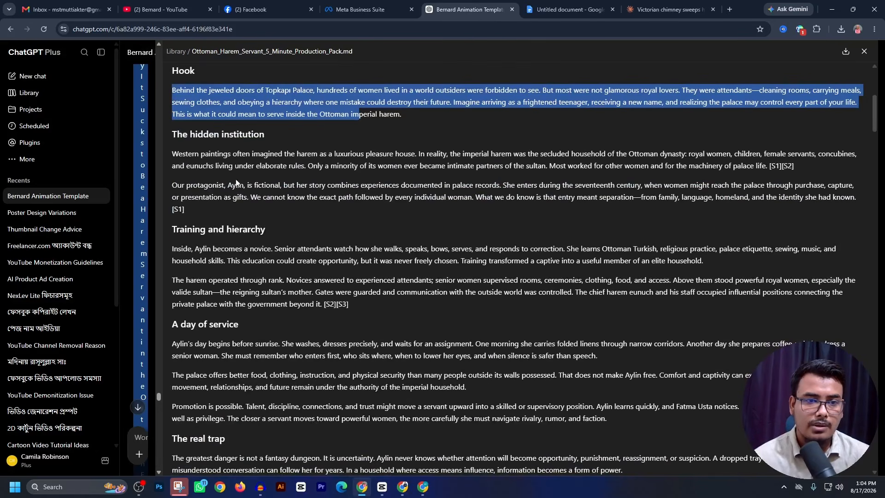
- Review the rest of the script, the Part 2 character prompts and the Part 3 video generation prompts in the production pack
scroll(236, 182, down, 10)
scroll(293, 269, up, 4)
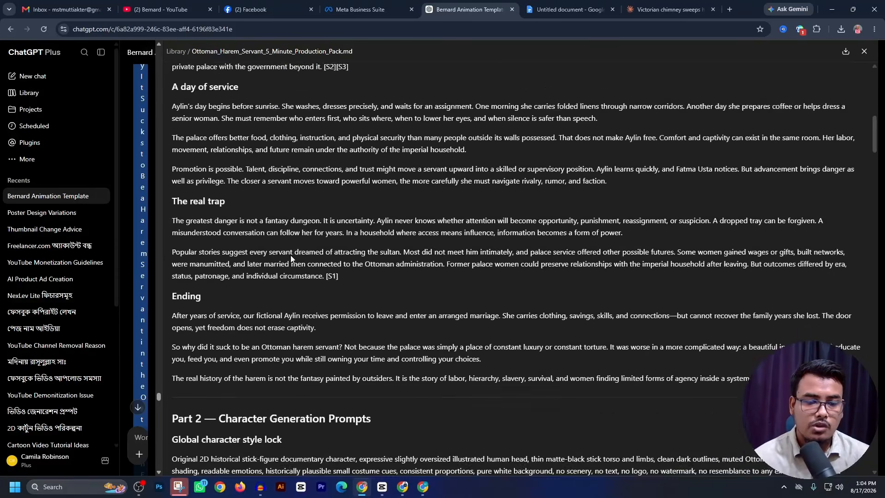
scroll(297, 272, down, 5)
scroll(291, 257, down, 2)
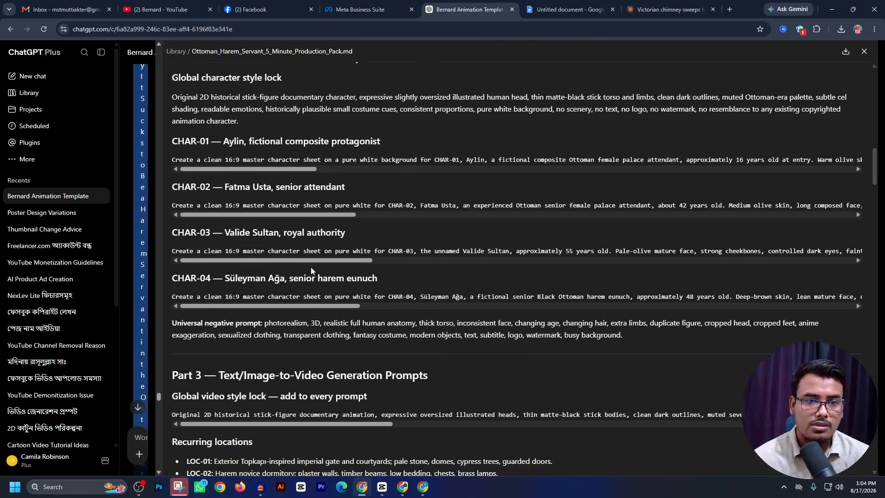
scroll(271, 229, up, 1)
scroll(236, 153, down, 4)
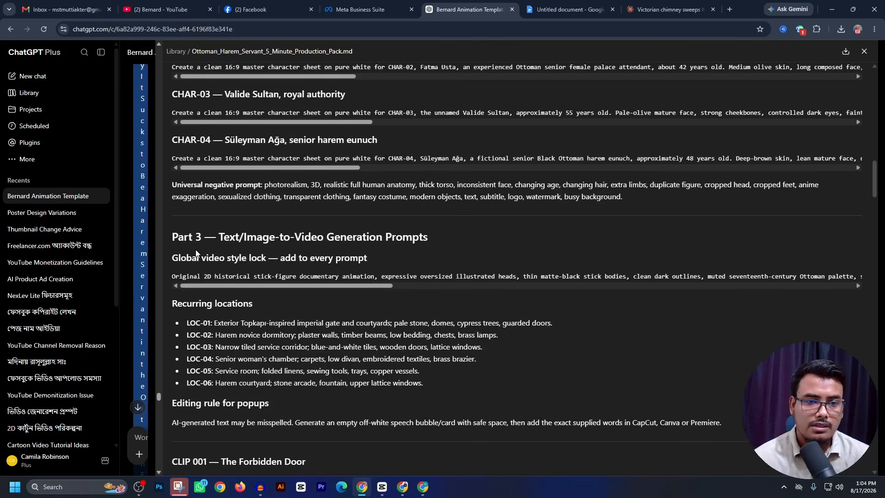
scroll(333, 258, down, 4)
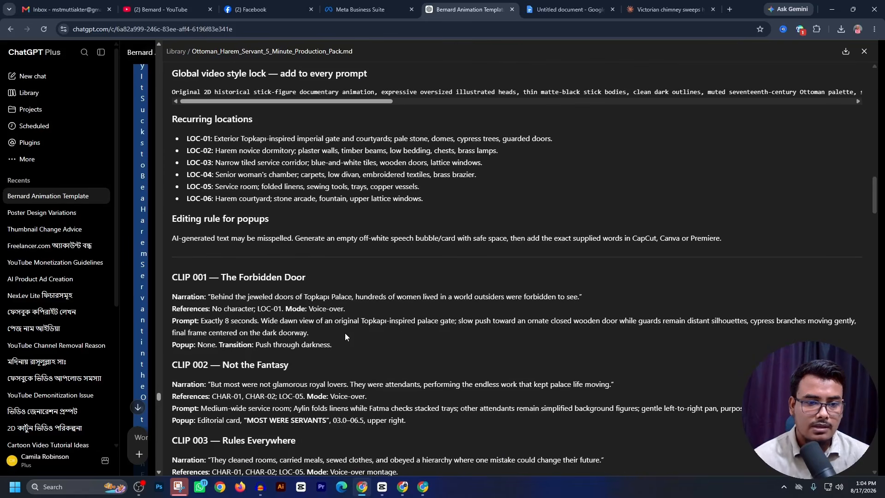
scroll(345, 341, up, 18)
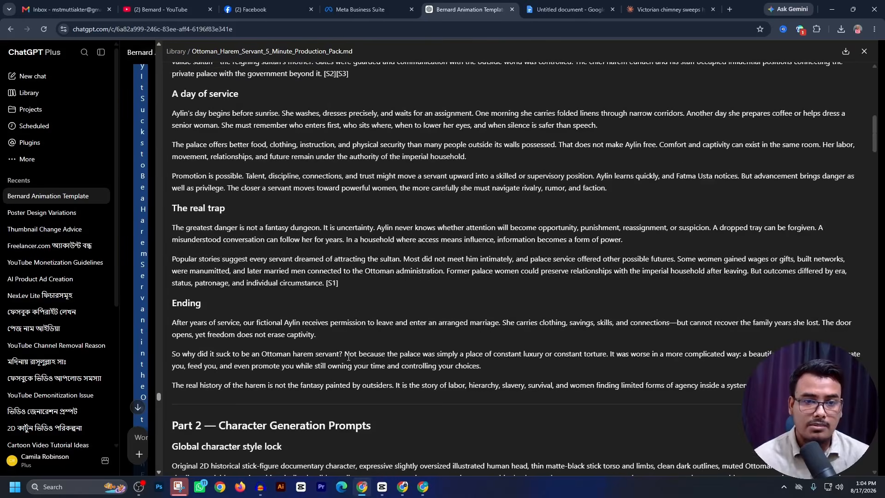
scroll(349, 358, up, 8)
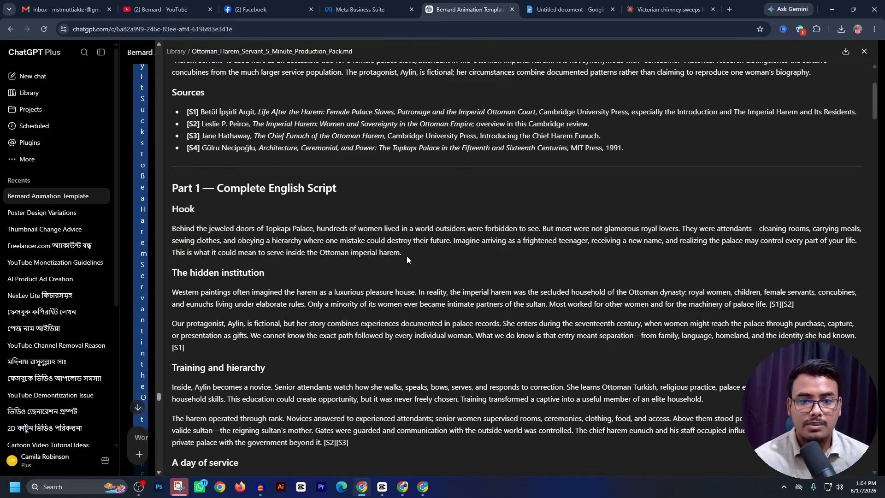
- Copy the script's Hook paragraph and open the Cartesia playground through a Google search for "cartesia ai"
drag(405, 255, 172, 229)
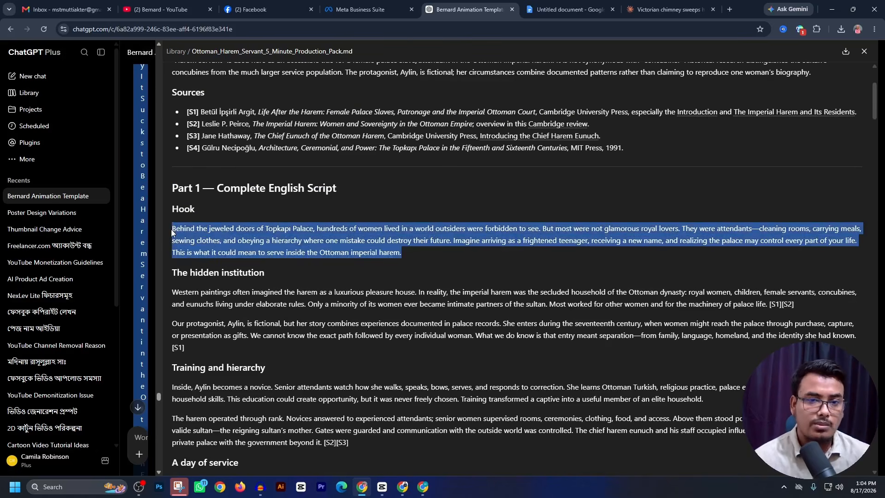
click(728, 10)
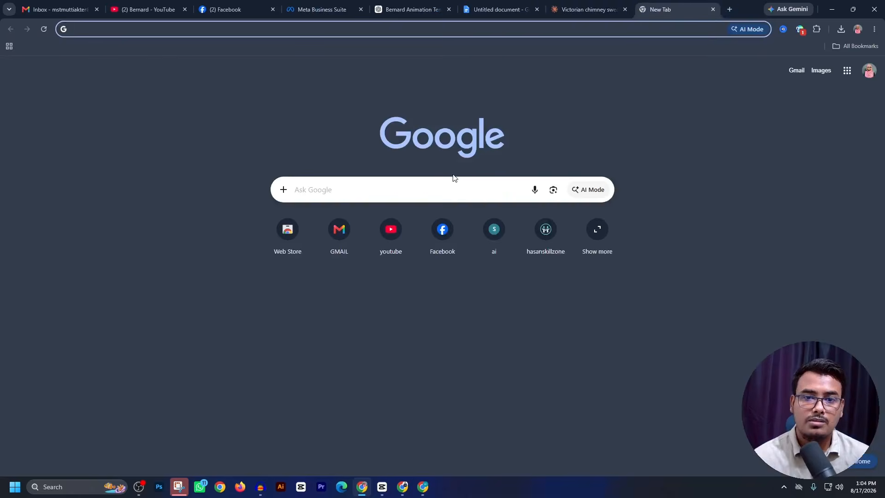
click(444, 185)
text(cartesia ai)
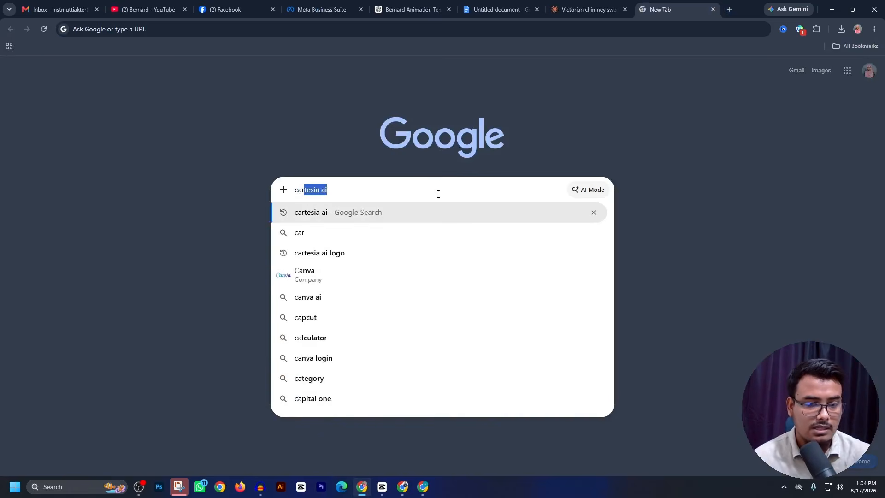
key(Return)
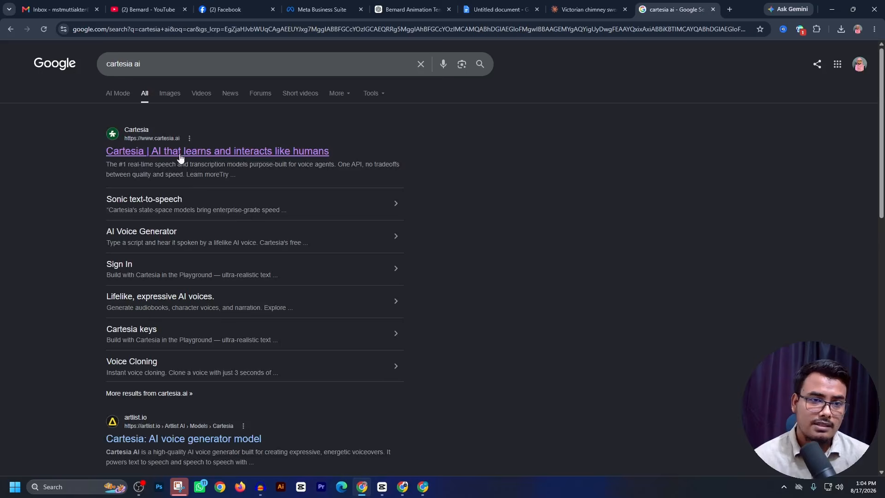
click(179, 154)
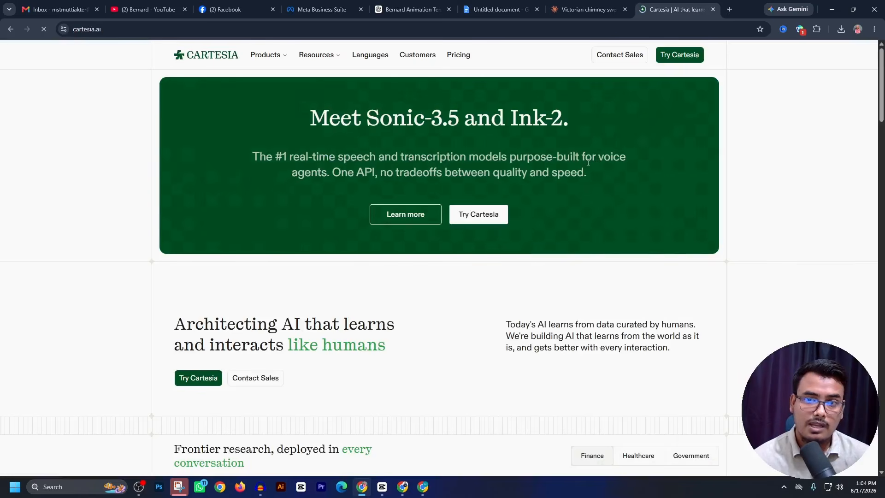
click(682, 58)
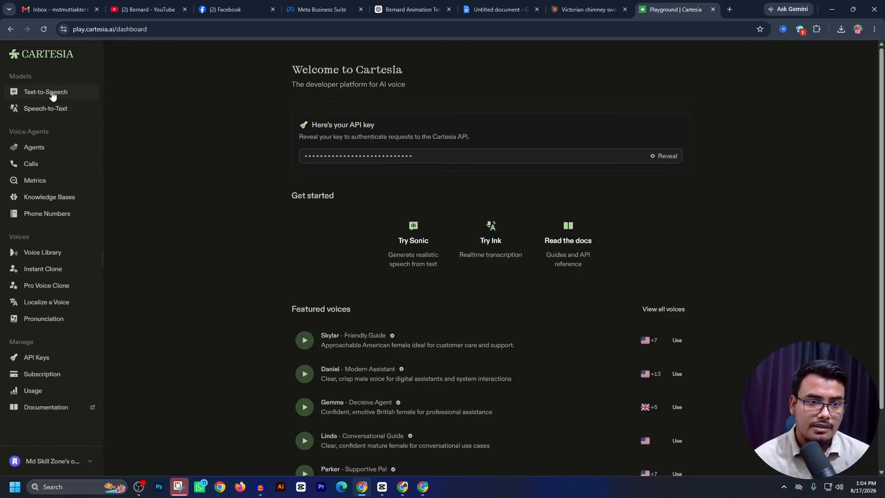
- Paste the hook as a Text-to-Speech transcript and choose the Daniel – Modern Assistant voice with the Neutral emotion
click(49, 92)
key(ctrl+v)
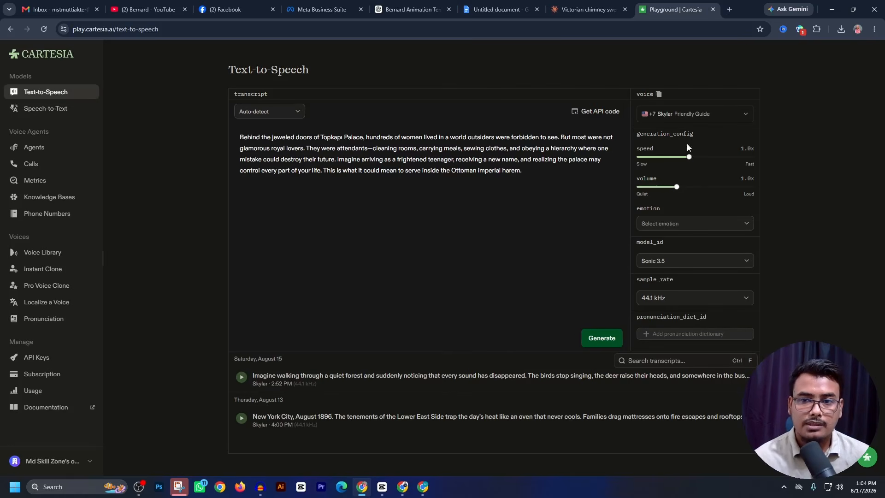
click(670, 114)
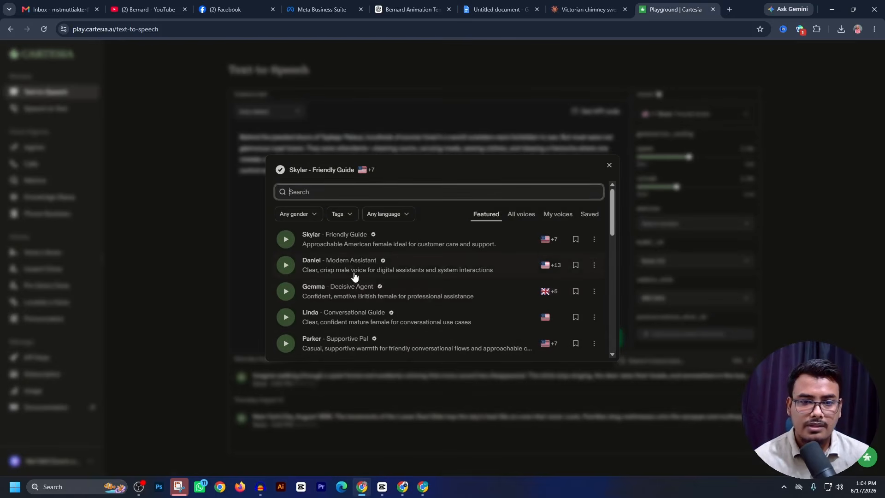
click(354, 276)
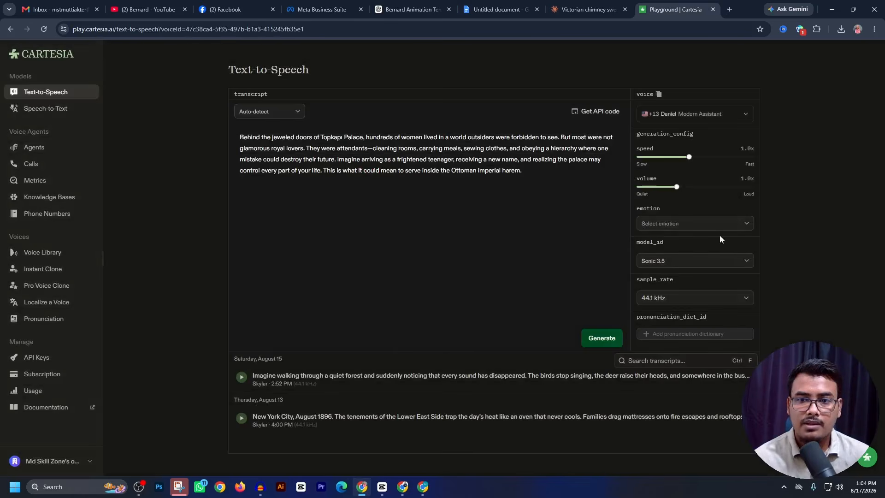
click(705, 224)
click(677, 239)
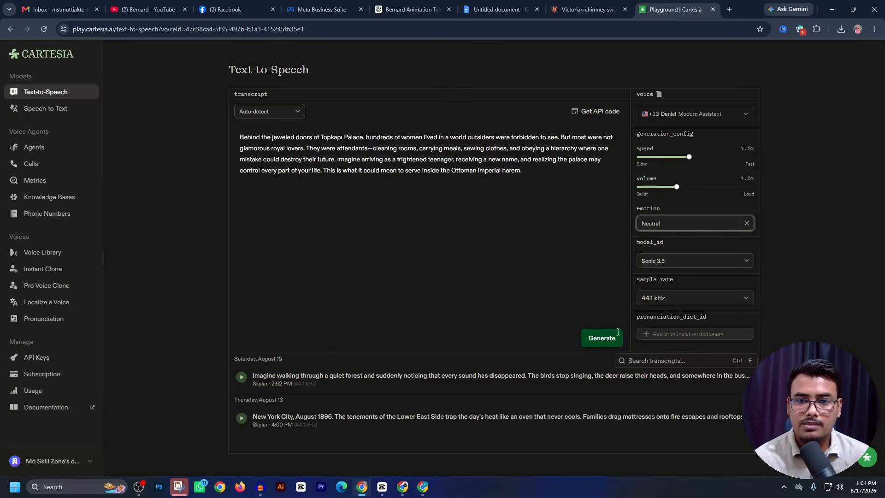
- Generate the hook's voice-over, pause its playback and download the audio file
click(599, 341)
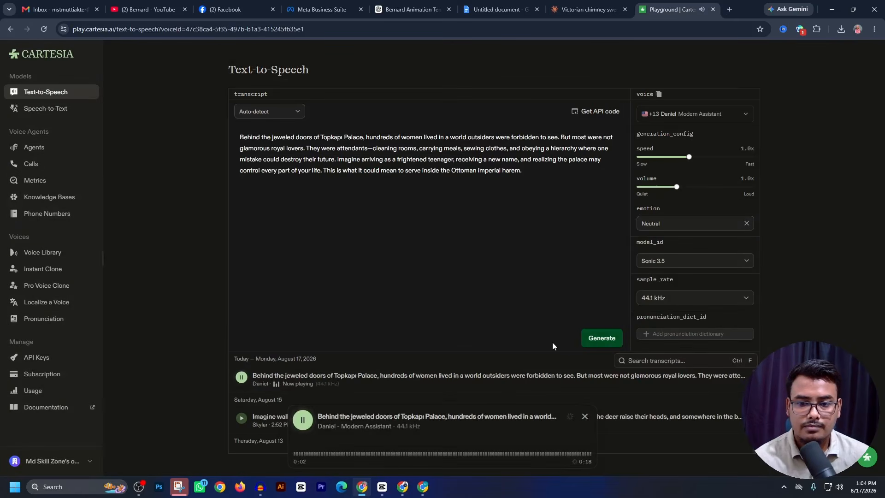
click(303, 421)
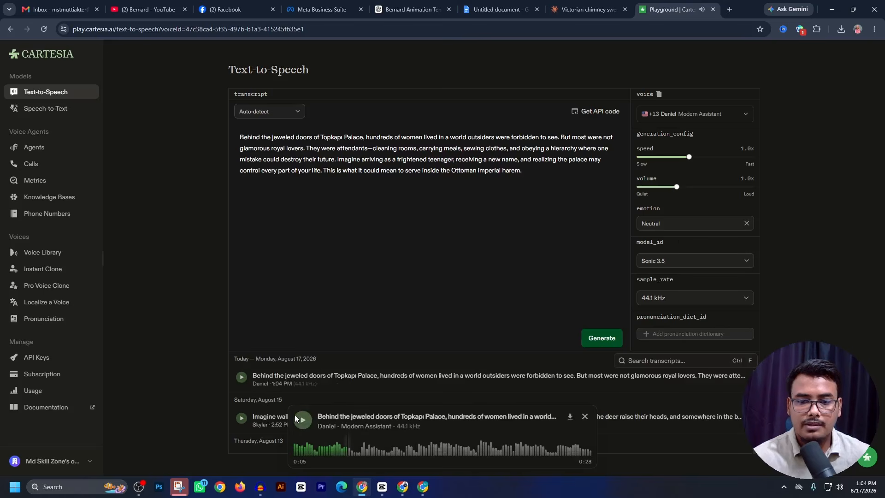
click(570, 417)
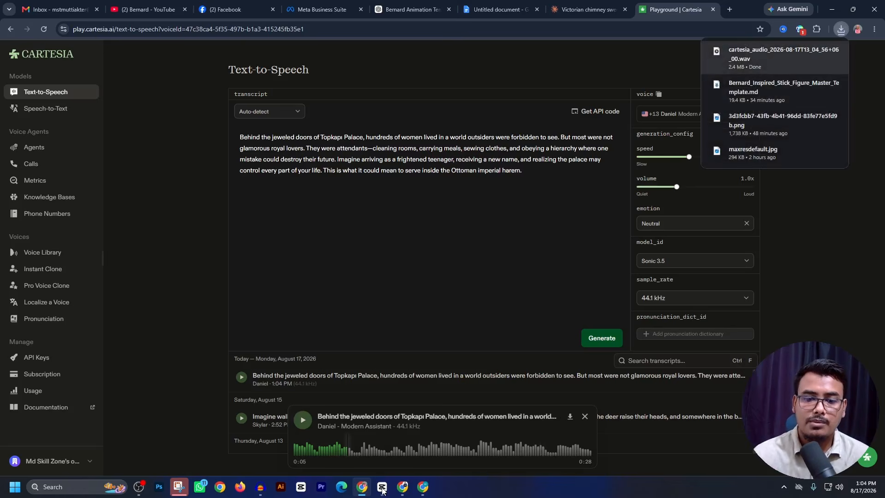
- Place the downloaded Cartesia WAV file on the CapCut timeline and minimize CapCut
drag(749, 53, 222, 415)
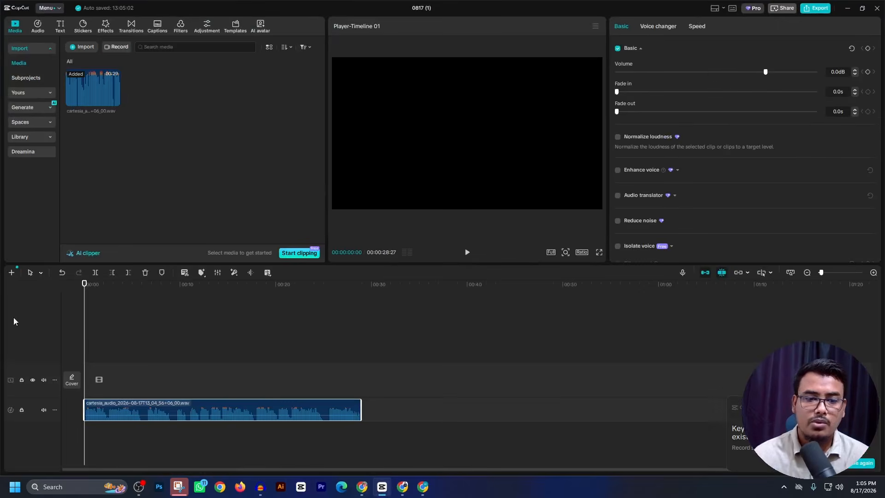
click(847, 7)
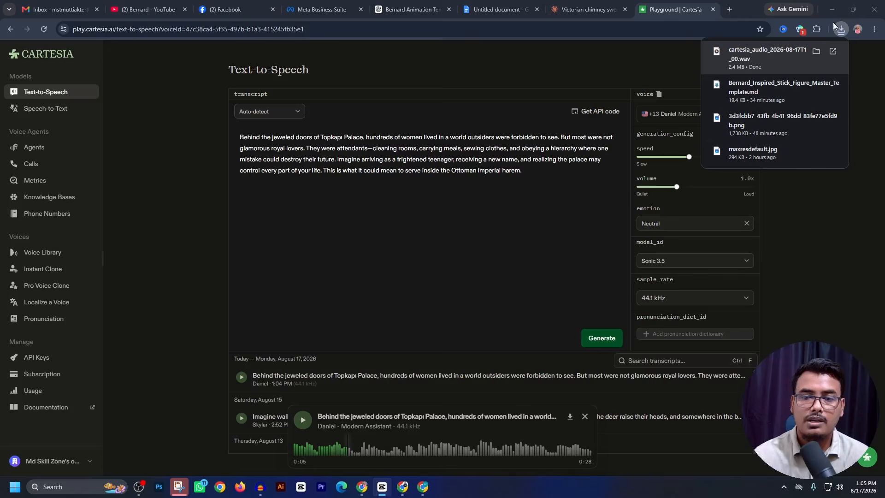
- Return to the production pack in ChatGPT and select the Global character style lock paragraph in Part 2
click(415, 11)
scroll(413, 269, down, 2)
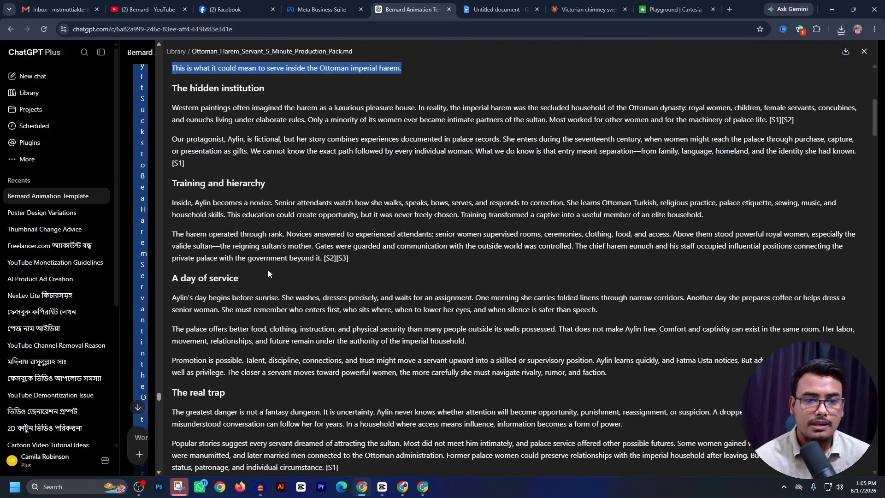
scroll(267, 270, down, 5)
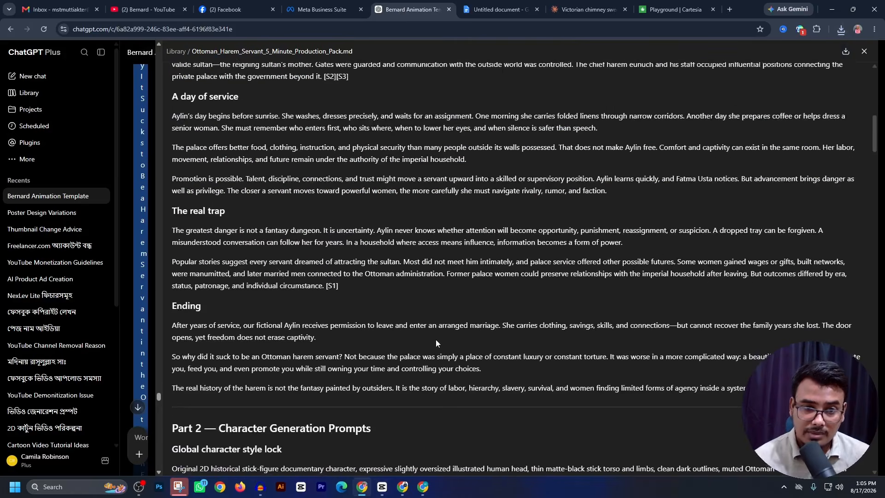
scroll(230, 163, up, 3)
scroll(355, 312, down, 8)
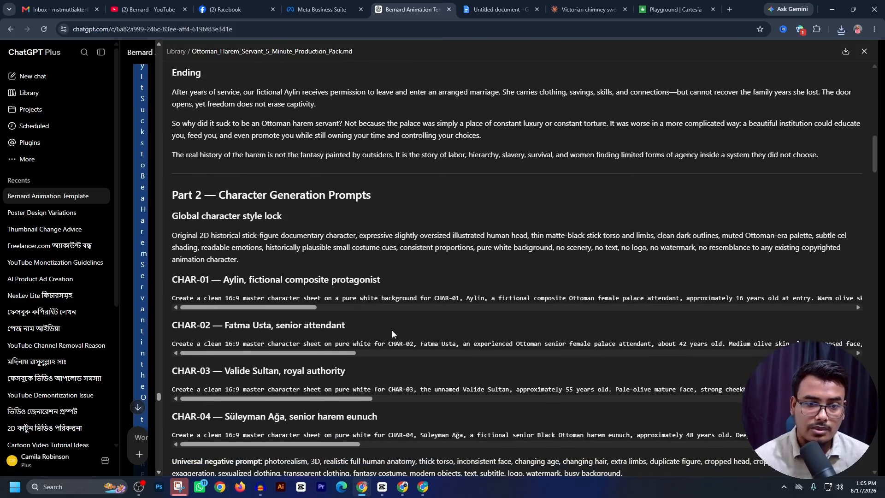
drag(173, 235, 258, 262)
key(ctrl+c)
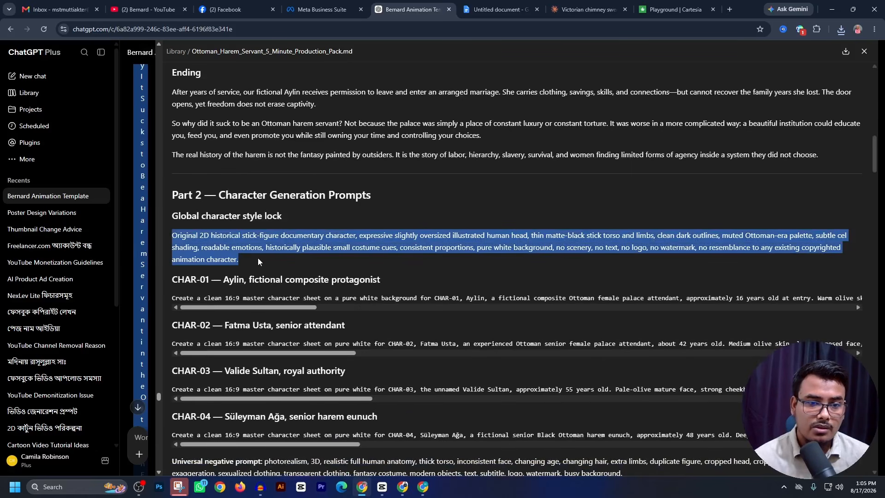
- Switch to Google Flow, move the boy character reference sheet to trash, and paste the global character style lock as the new image prompt
click(406, 490)
click(429, 88)
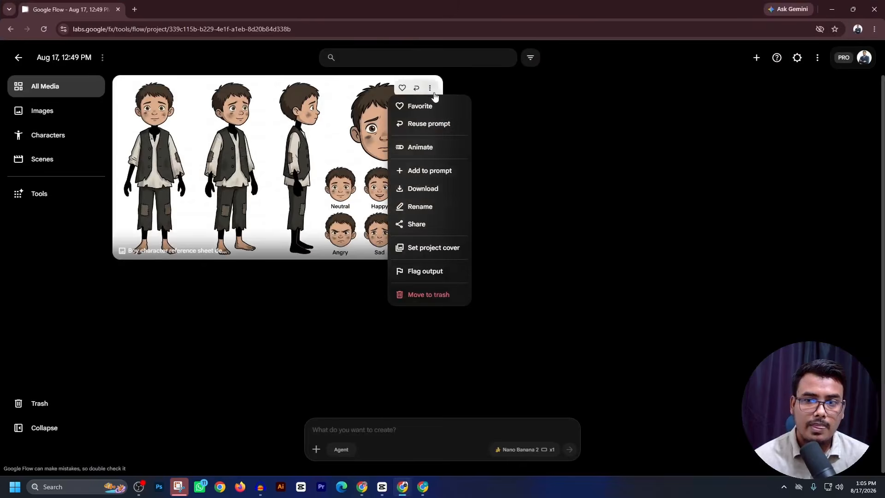
click(427, 295)
click(364, 428)
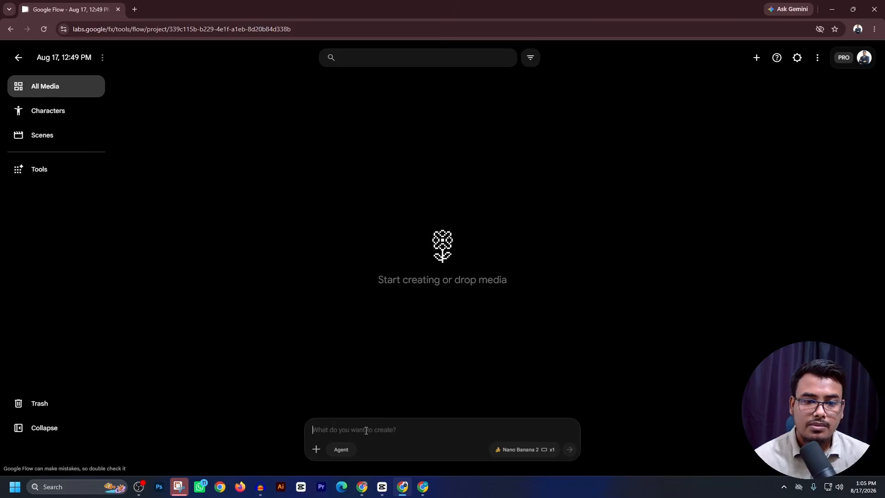
key(ctrl+v)
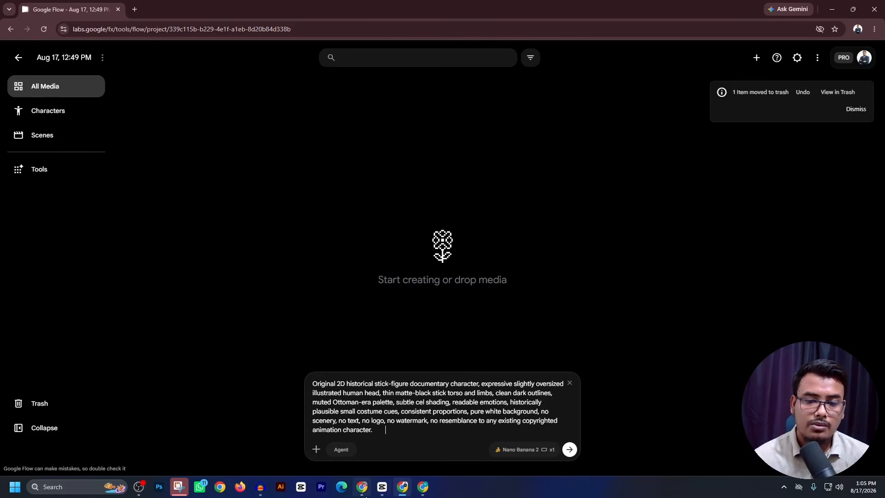
- Return to the production pack in ChatGPT and copy the full CHAR-01 Aylin character sheet prompt from Part 2
click(362, 486)
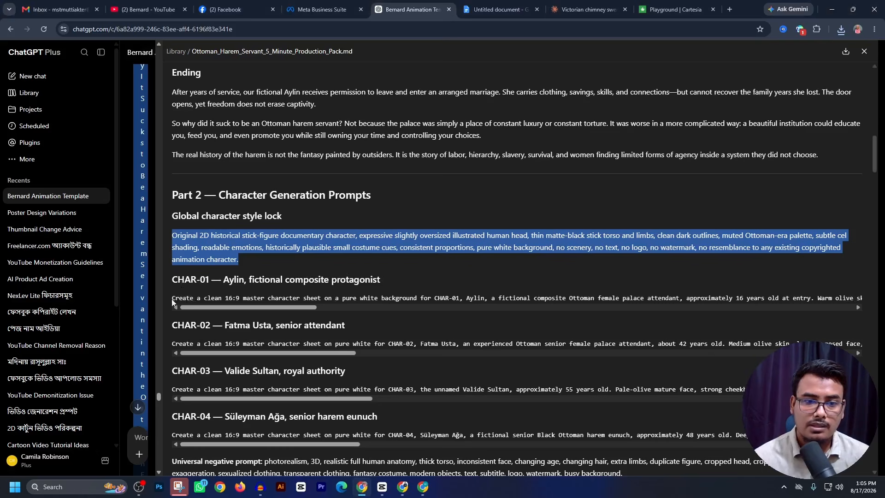
click(858, 308)
scroll(858, 323, up, 2)
click(830, 340)
scroll(235, 269, down, 3)
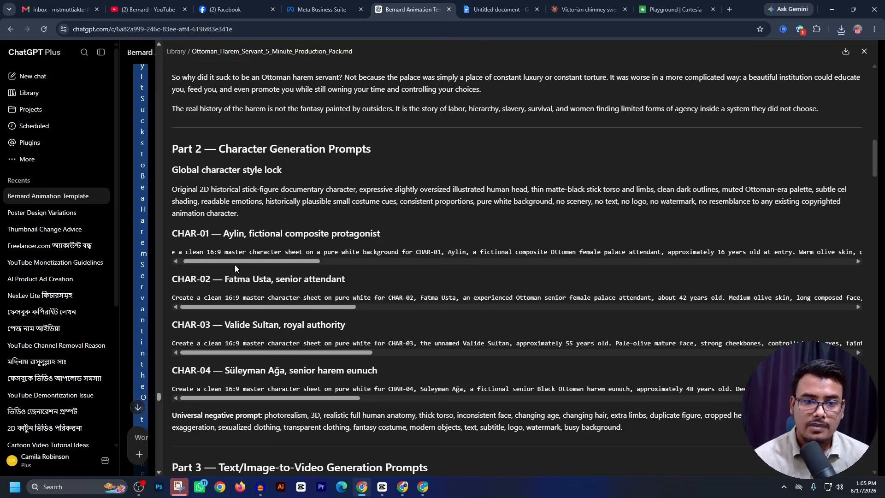
scroll(179, 264, left, 1)
drag(171, 253, 866, 254)
key(ctrl+c)
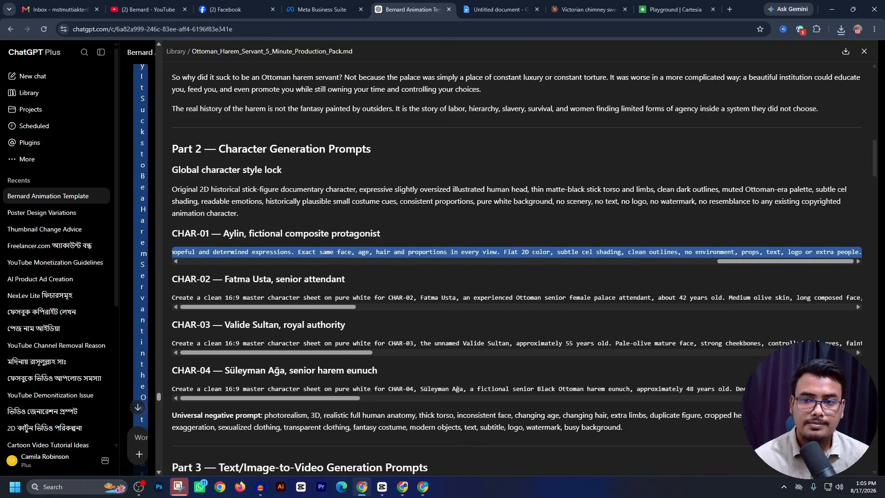
- Append the CHAR-01 prompt after the style lock in Google Flow, separate the two texts with spaces, and generate the image with Nano Banana 2
click(421, 490)
key(ctrl+v)
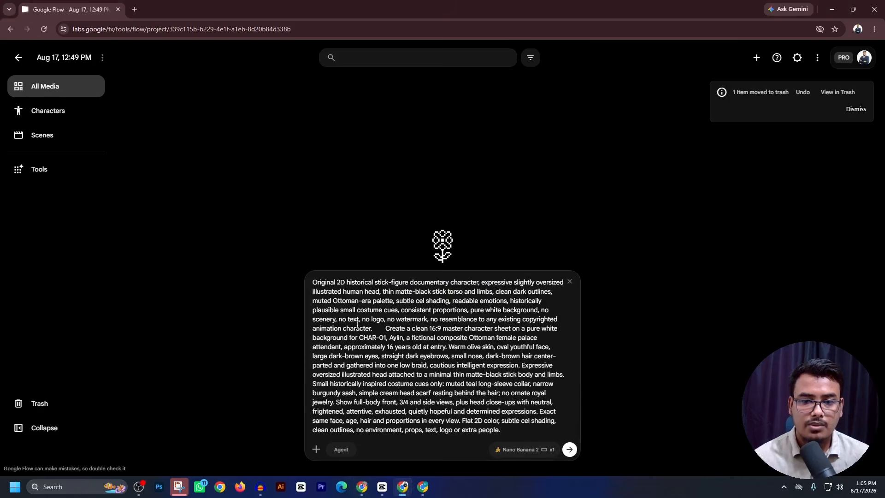
click(385, 329)
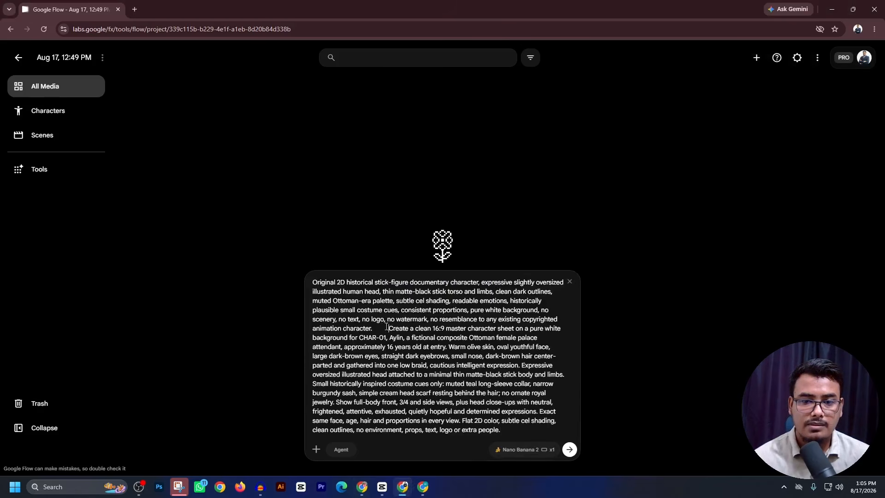
click(572, 452)
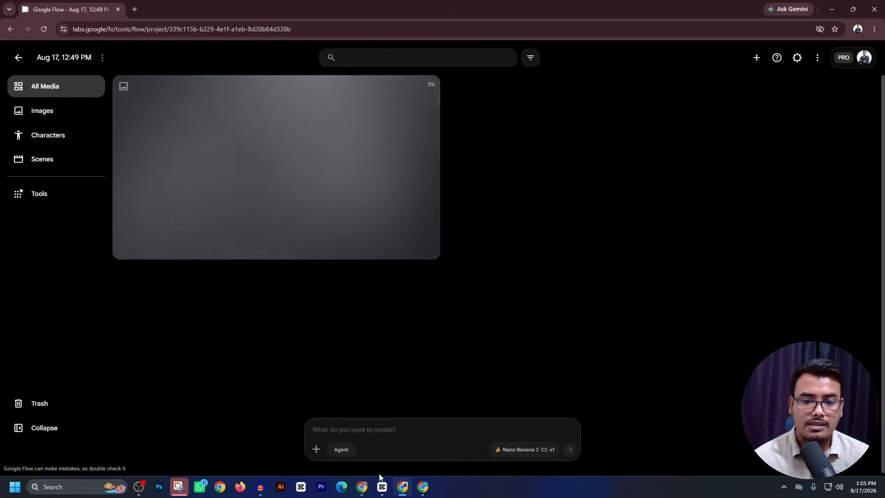
- Try to select the CHAR-02 prompt in ChatGPT, and download the production pack file to open it in the code editor and close it
click(361, 487)
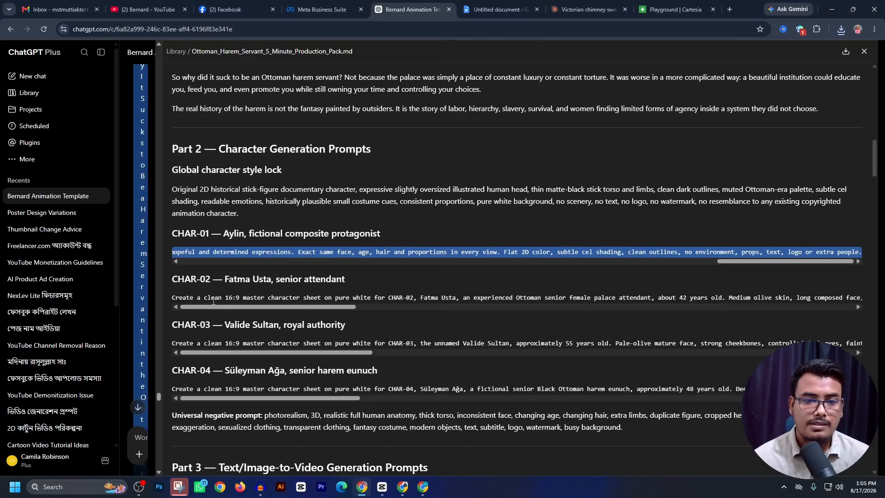
drag(173, 296, 867, 300)
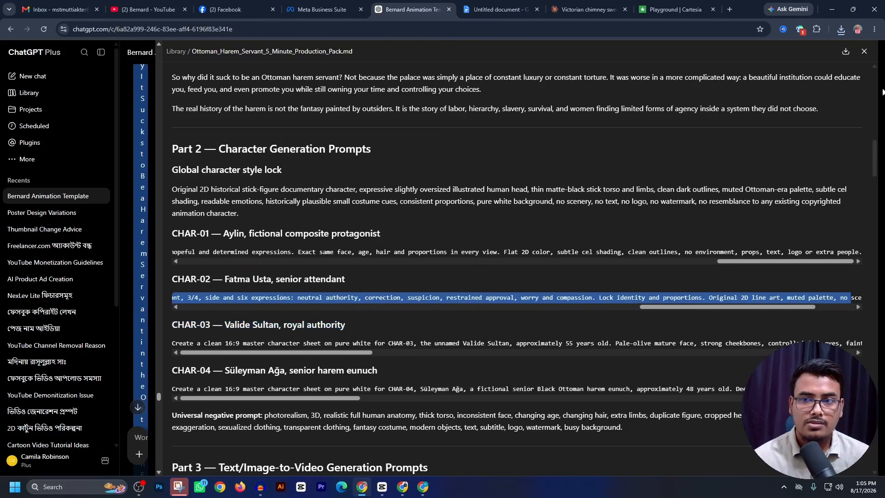
click(846, 51)
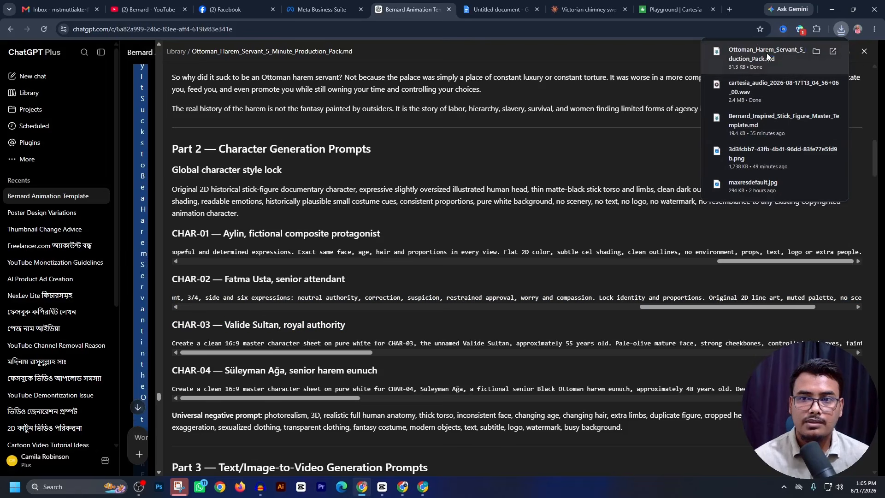
click(767, 53)
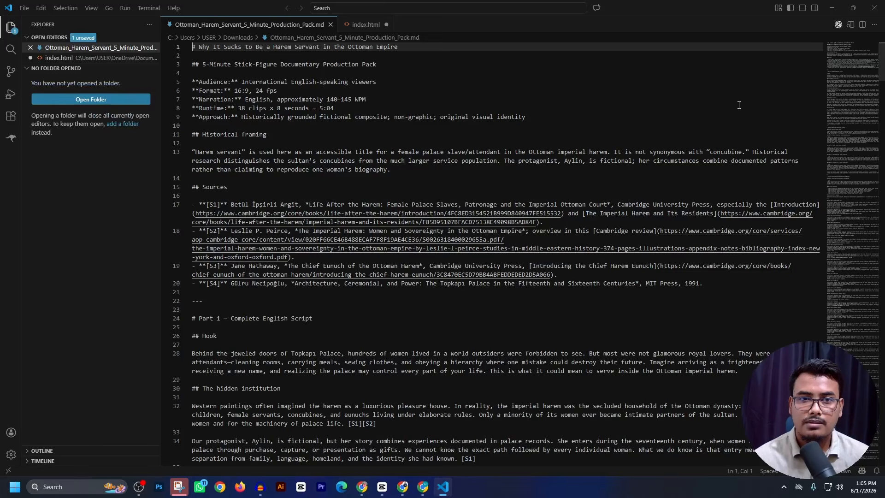
click(874, 8)
- Close and reopen the Ottoman Harem Servant production pack from the chat, and copy the full CHAR-02 Fatma Usta prompt
scroll(322, 306, up, 4)
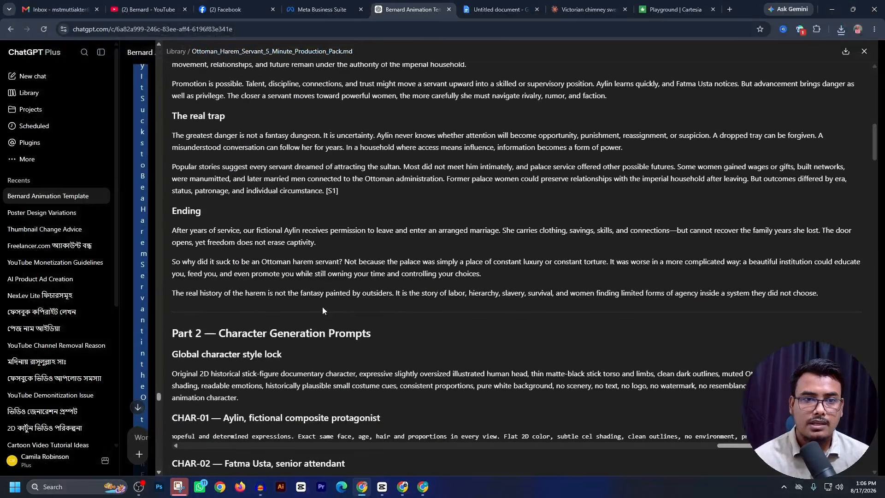
click(865, 52)
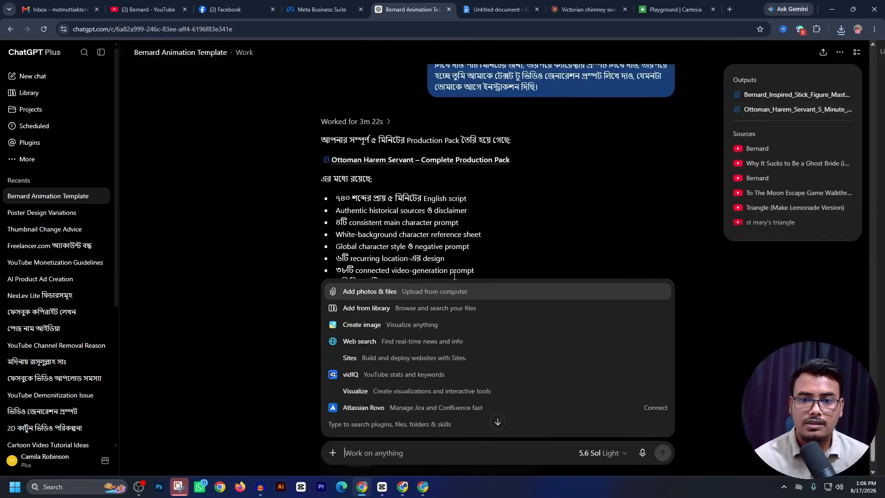
scroll(584, 238, down, 2)
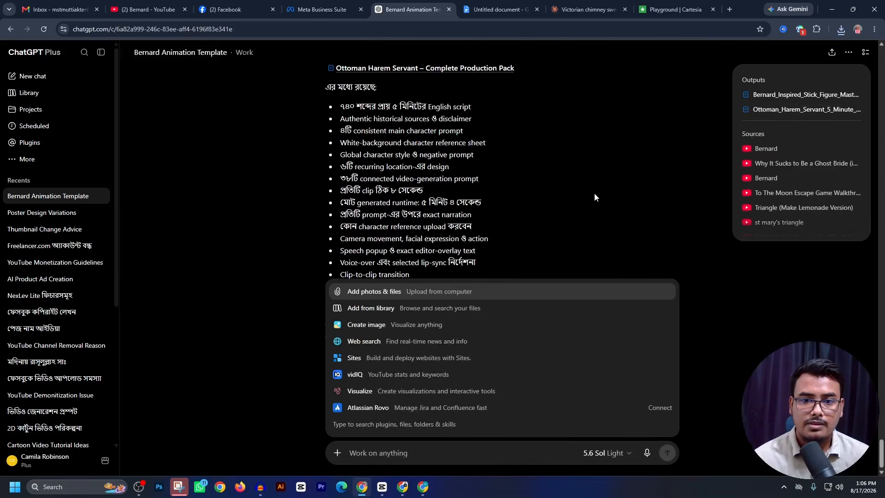
click(594, 192)
click(424, 367)
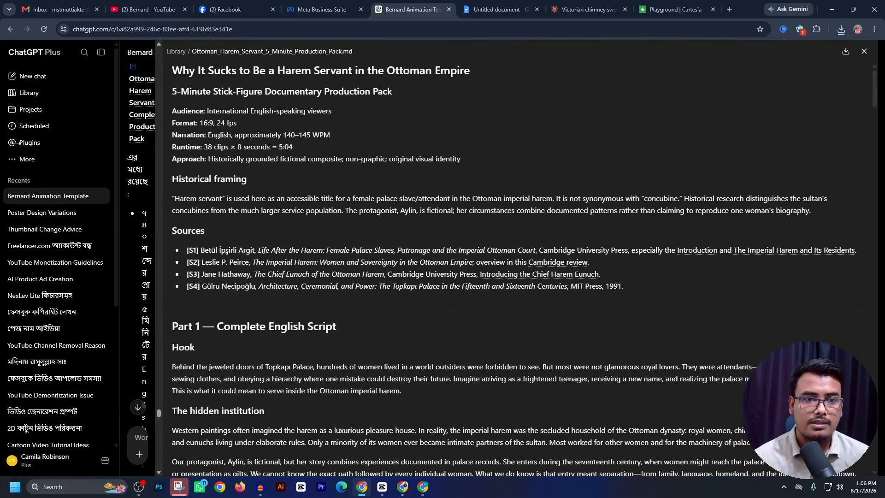
scroll(479, 271, down, 10)
scroll(478, 271, down, 12)
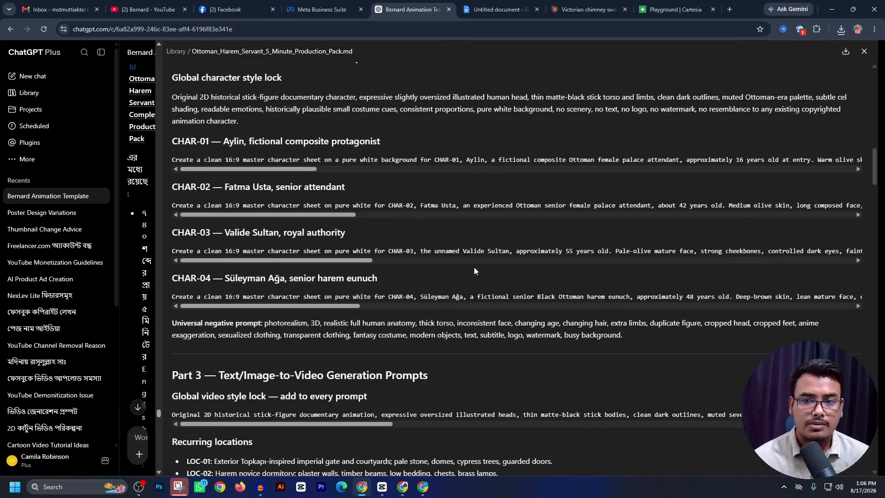
triple_click(174, 205)
key(ctrl+c)
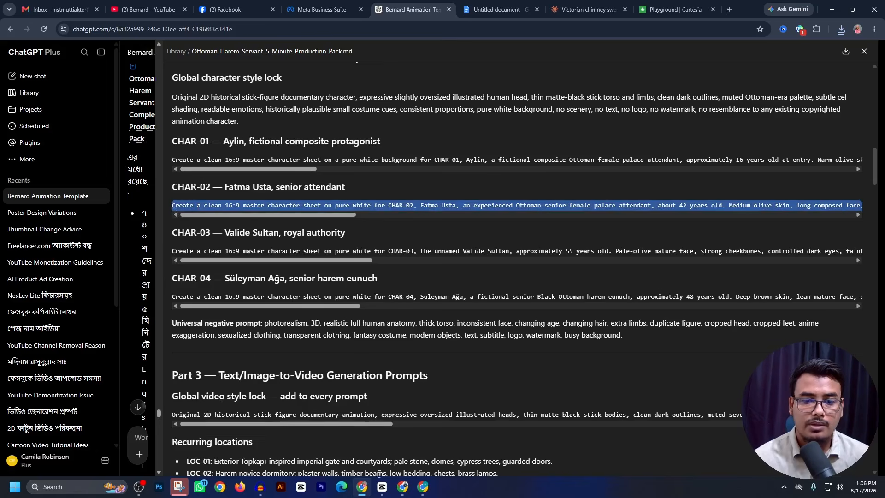
- Reuse the Aylin image's prompt in Google Flow, replace its CHAR-01 text with the CHAR-02 prompt, and generate the character sheet
click(402, 487)
mouse_move(427, 189)
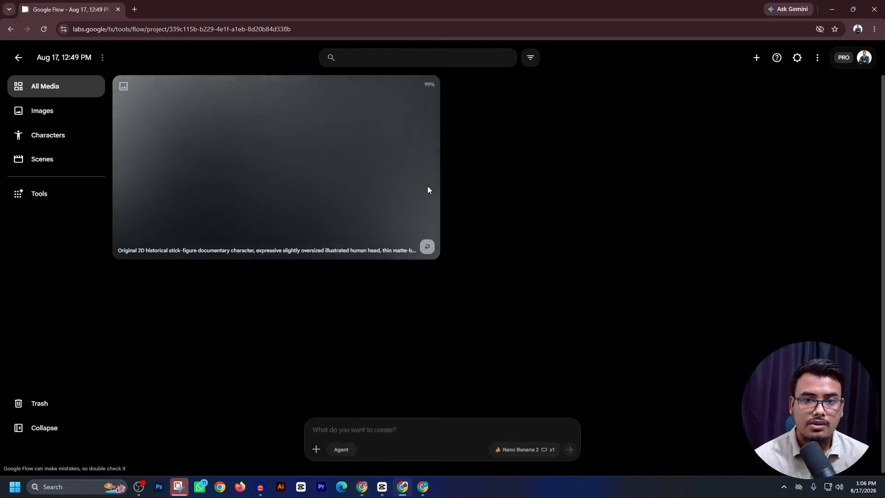
click(429, 253)
drag(395, 328, 544, 452)
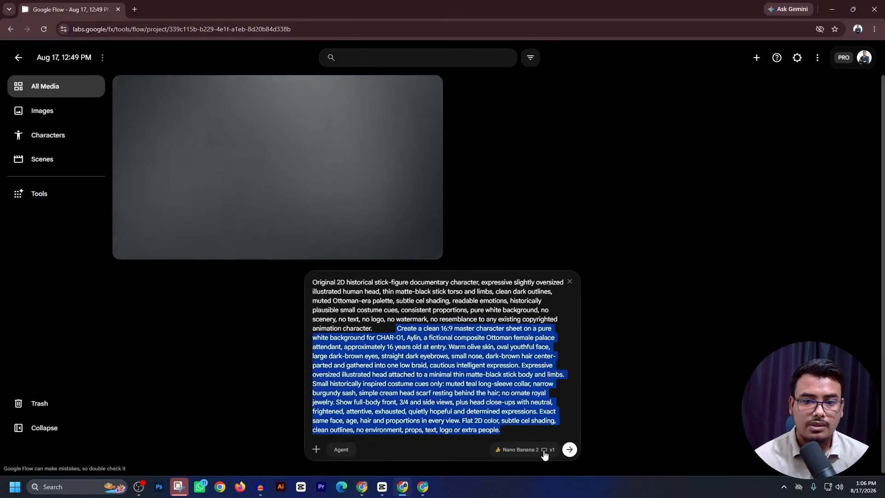
key(ctrl+v)
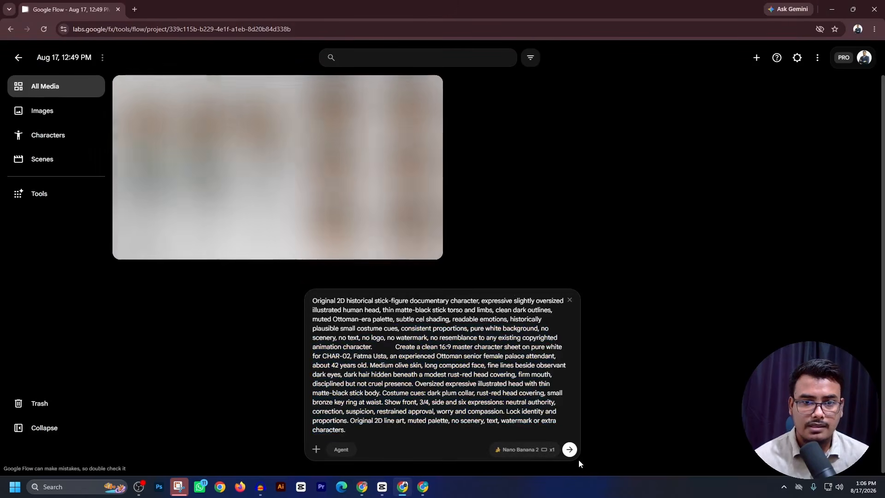
mouse_move(192, 151)
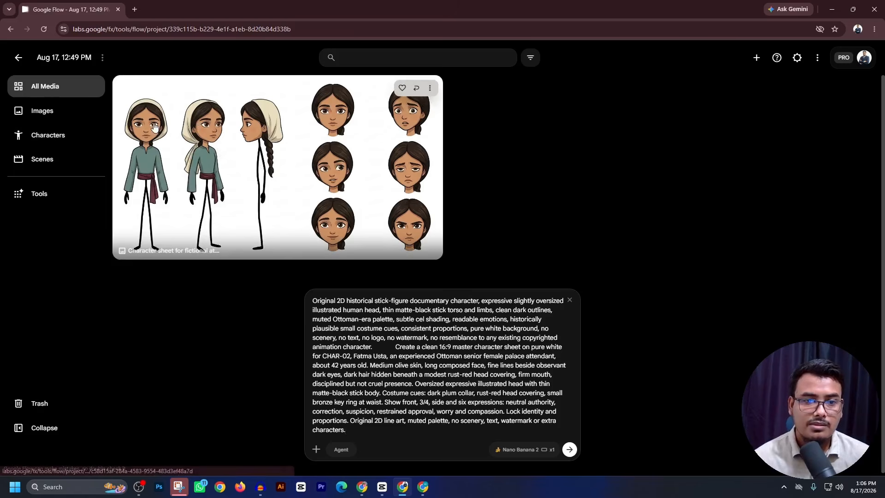
click(569, 450)
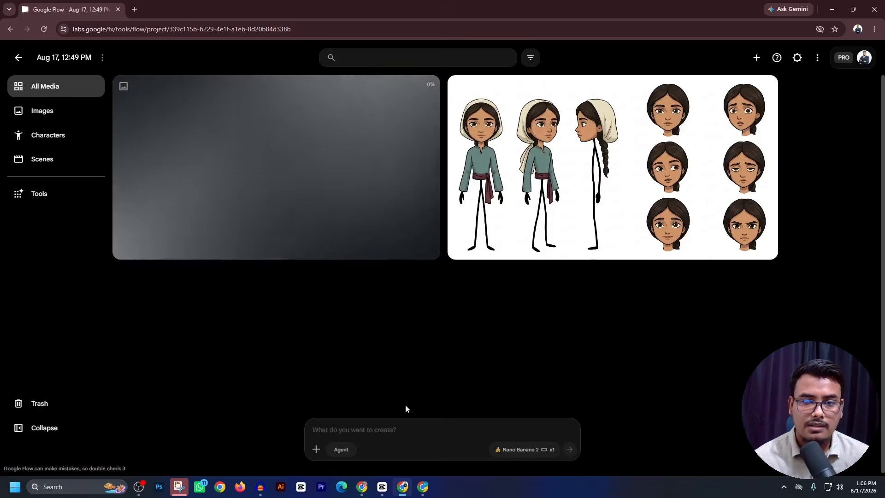
- Copy the CHAR-03 Valide Sultan prompt from ChatGPT, substitute it for the CHAR-02 text in the reused Flow prompt, and generate the sheet
click(362, 486)
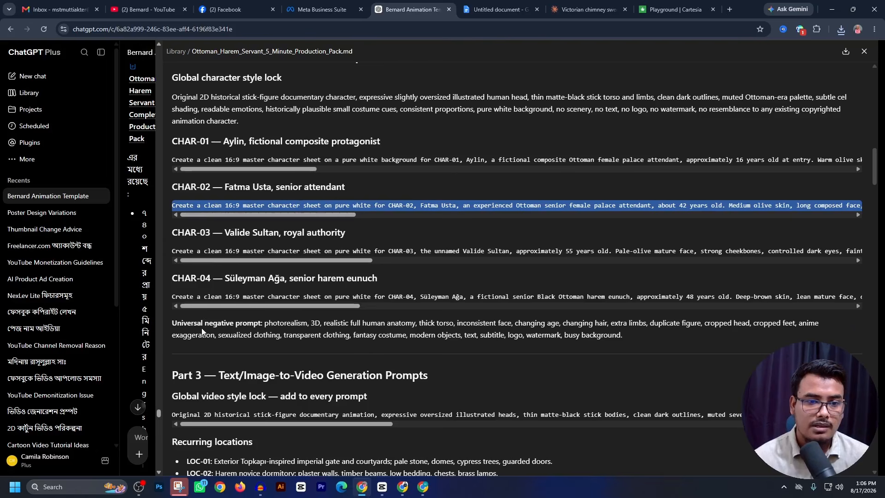
click(213, 252)
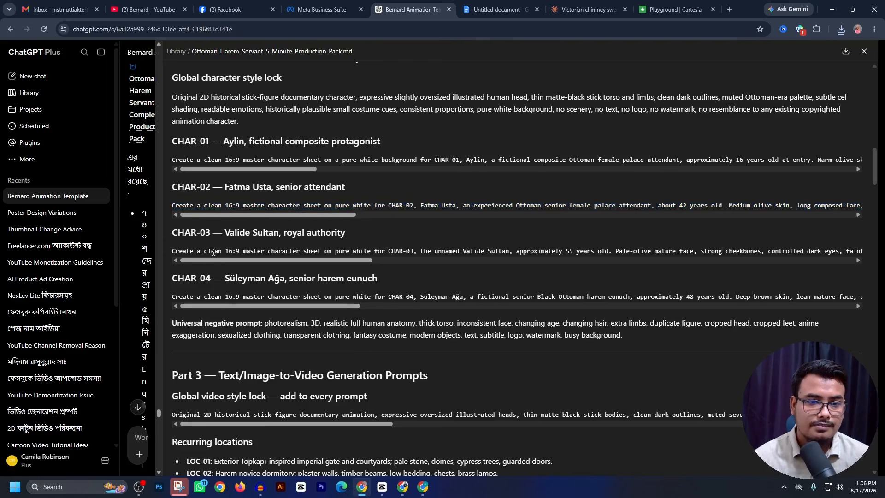
triple_click(214, 252)
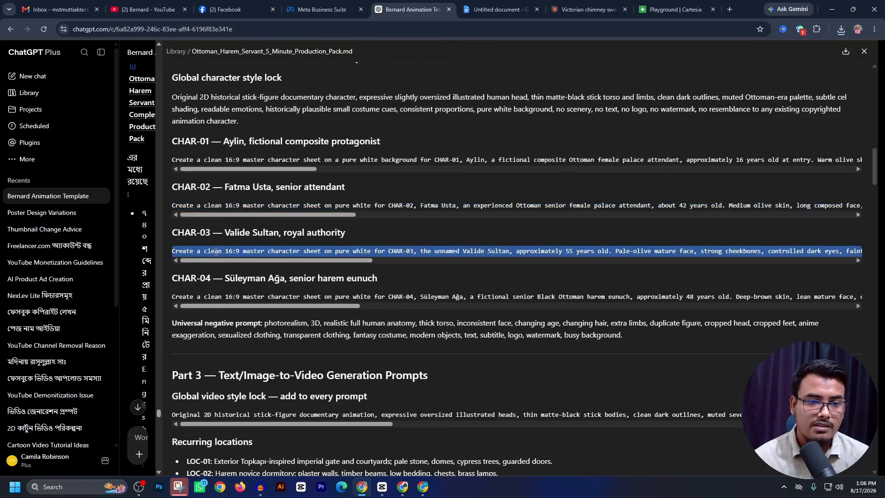
click(404, 487)
click(420, 426)
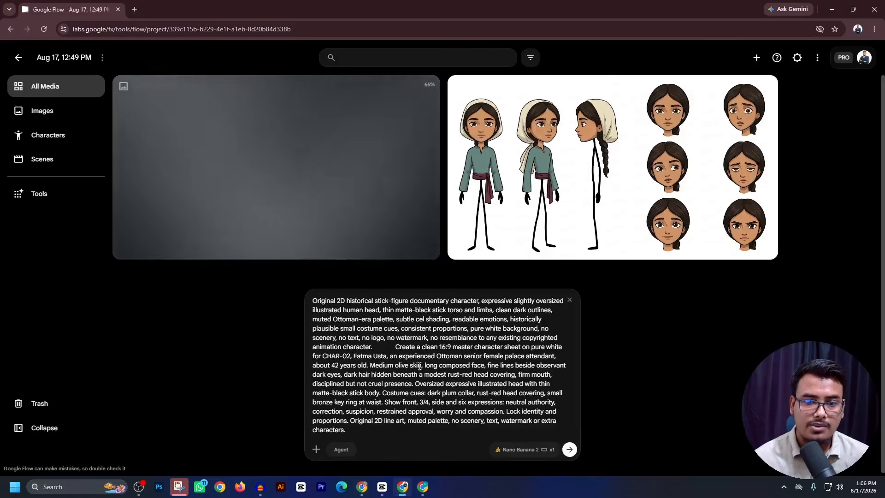
drag(395, 346, 589, 454)
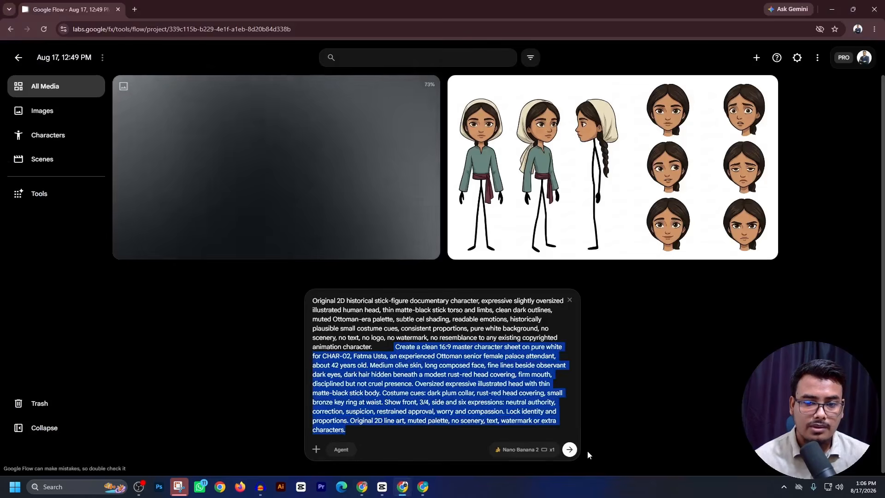
key(ctrl+v)
click(570, 449)
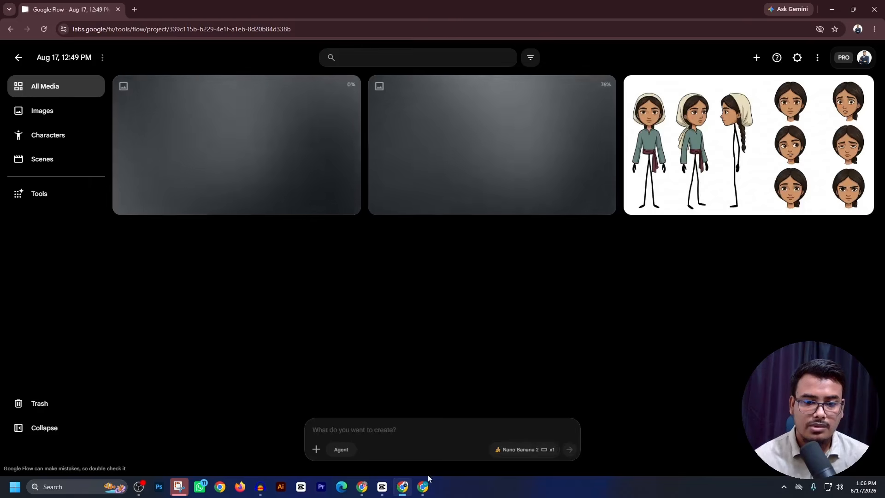
- Copy the CHAR-04 Süleyman Ağa prompt from ChatGPT, substitute it for the CHAR-02 text in the reused Flow prompt, and generate the sheet
click(366, 490)
triple_click(184, 295)
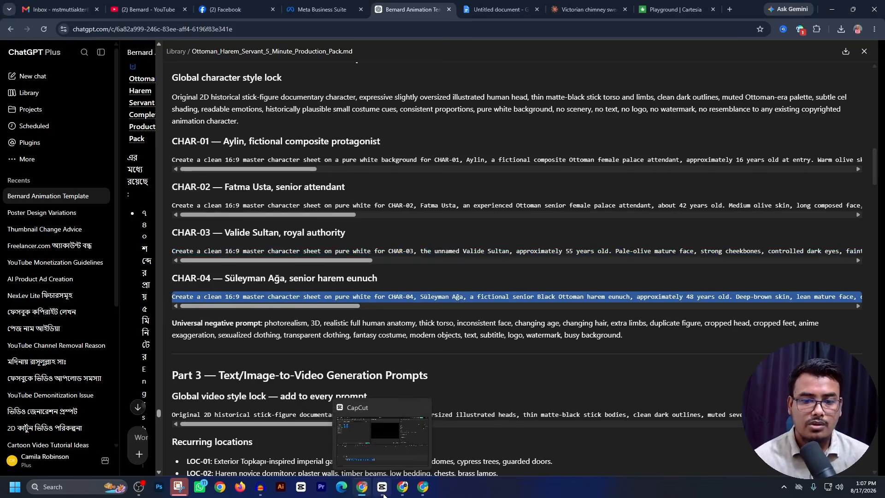
click(402, 491)
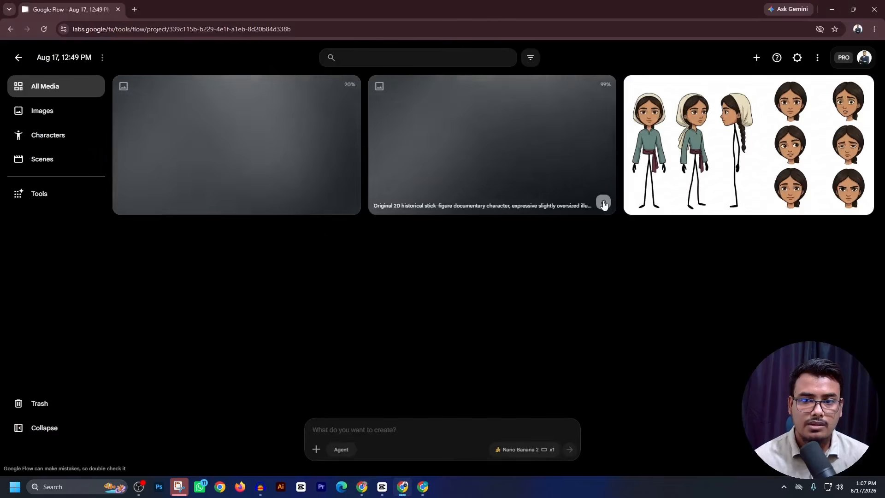
click(437, 422)
drag(395, 347, 586, 480)
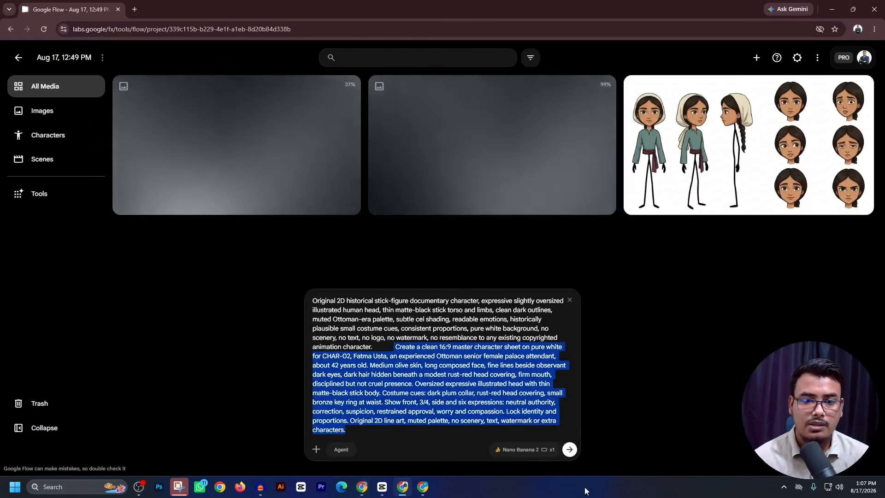
key(ctrl+v)
click(570, 449)
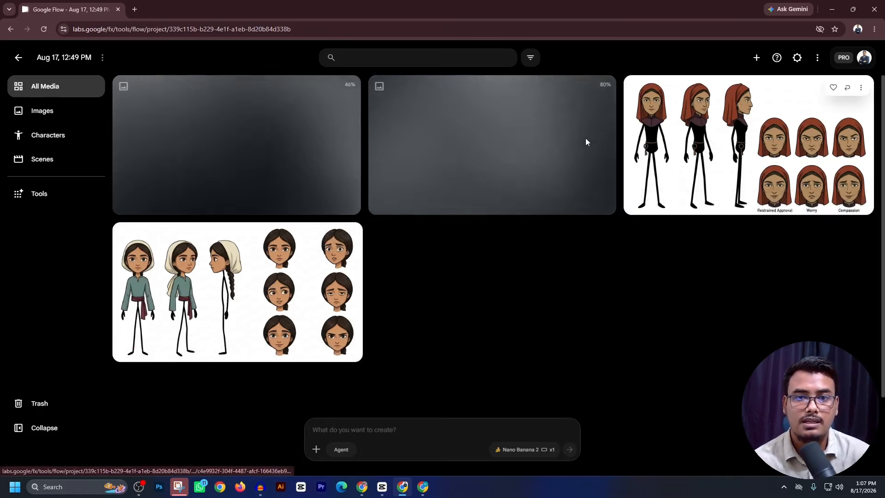
- Copy the "Global video style lock" text from the ChatGPT production pack and paste it into the Google Flow prompt
click(365, 485)
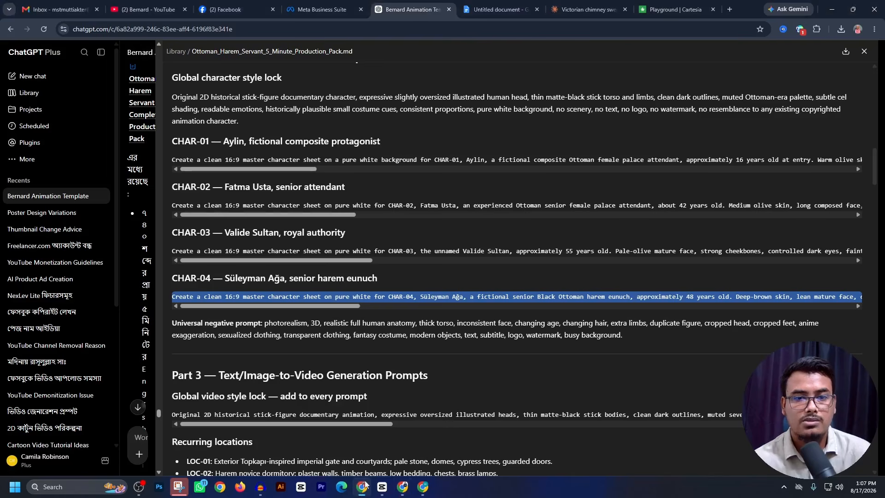
drag(223, 141, 369, 142)
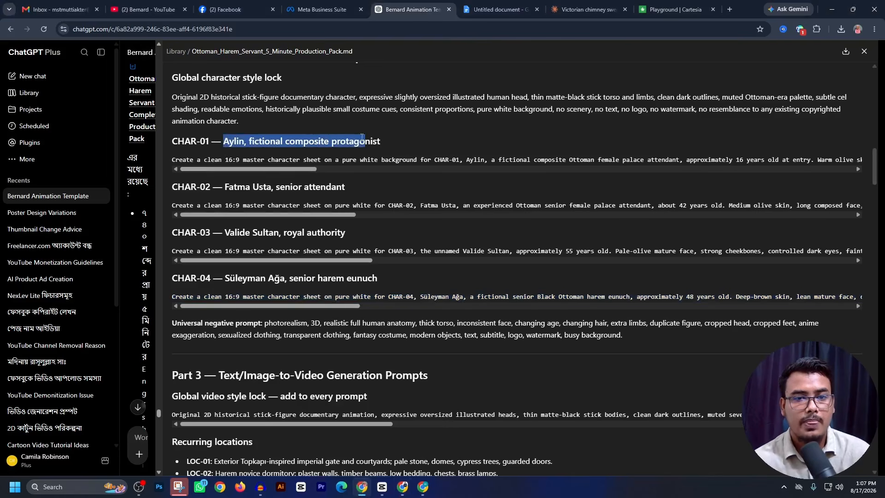
drag(224, 187, 337, 188)
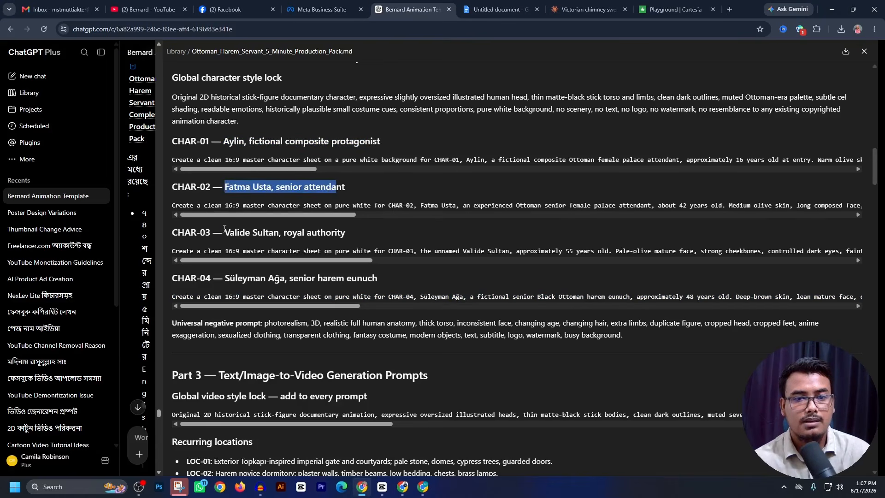
drag(225, 229, 342, 234)
scroll(345, 309, down, 4)
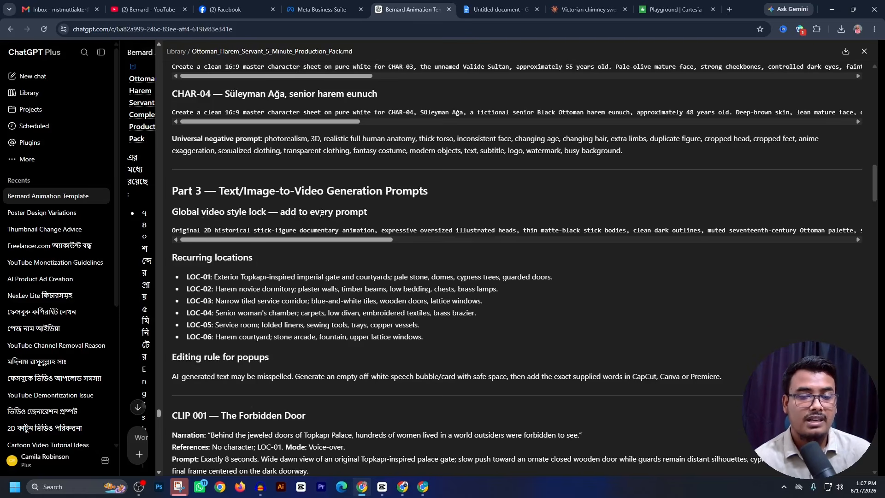
triple_click(194, 232)
key(ctrl+c)
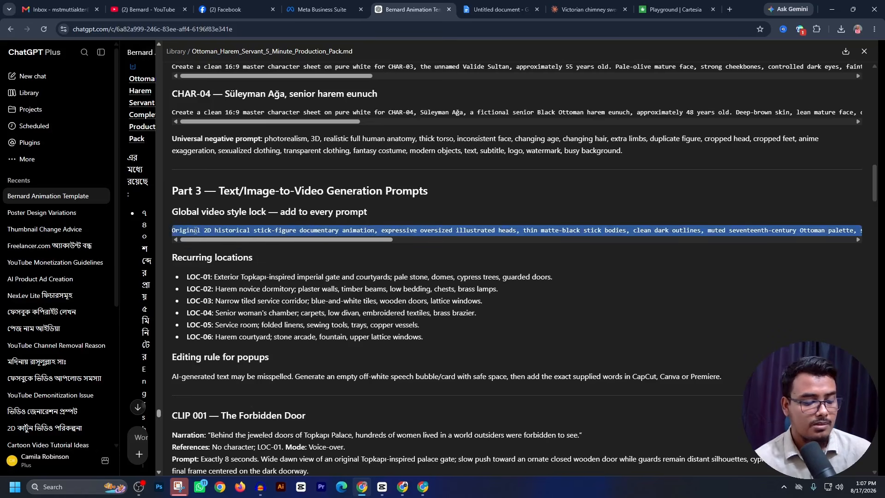
scroll(368, 305, down, 2)
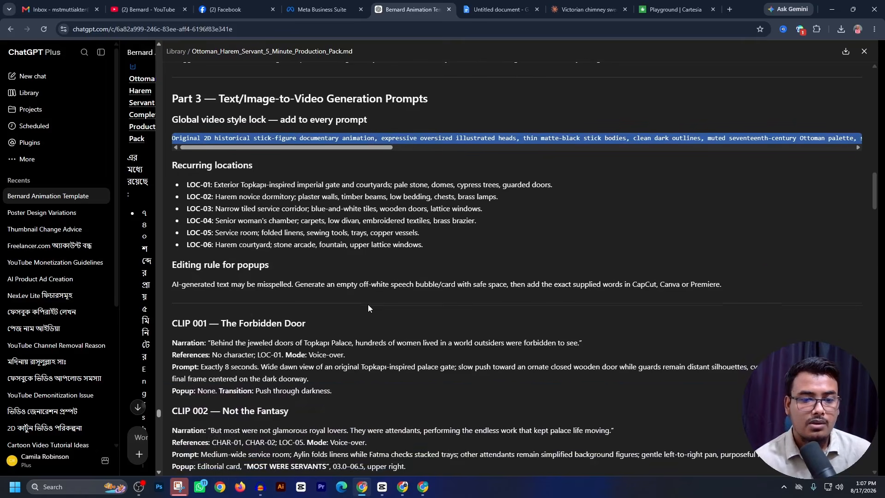
click(402, 486)
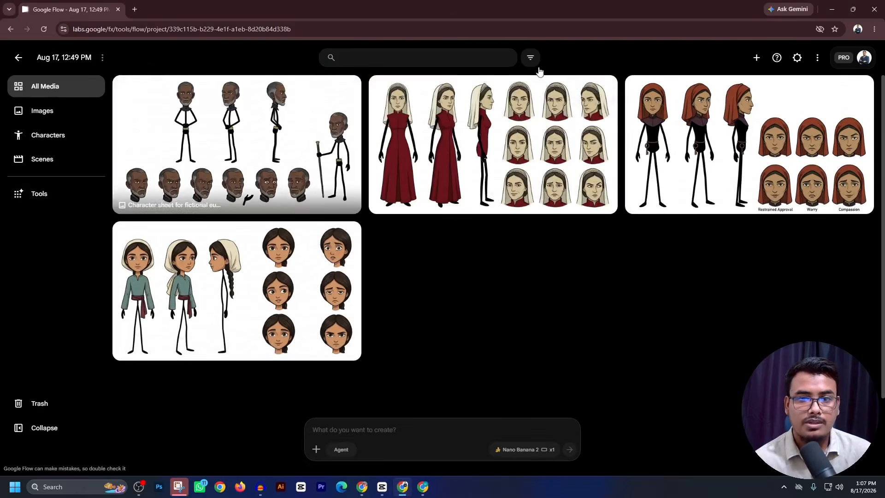
key(ctrl+v)
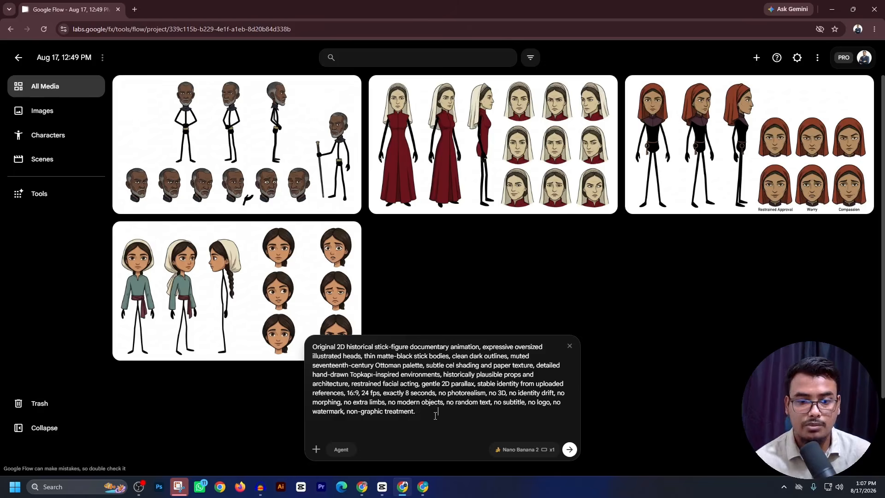
- Copy the CLIP 001 prompt from "Wide dawn view" through its transition in ChatGPT, and append it to the style text in the Flow prompt
click(364, 488)
scroll(251, 199, down, 2)
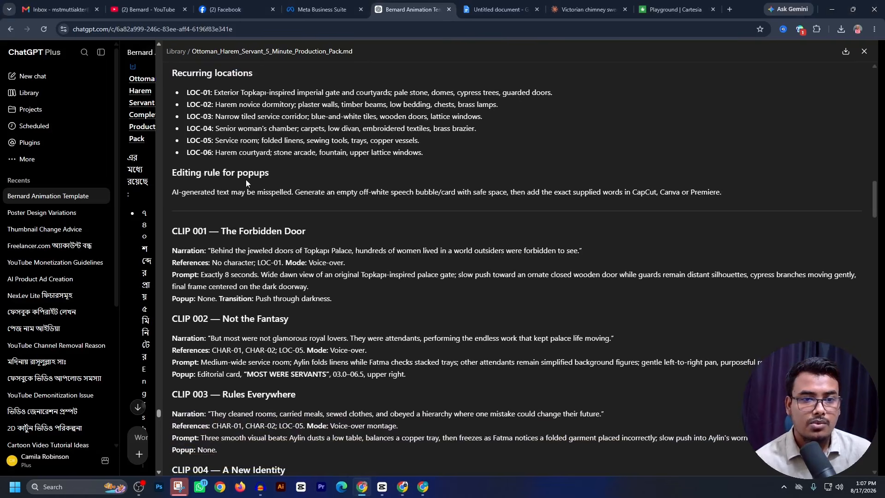
scroll(356, 134, up, 2)
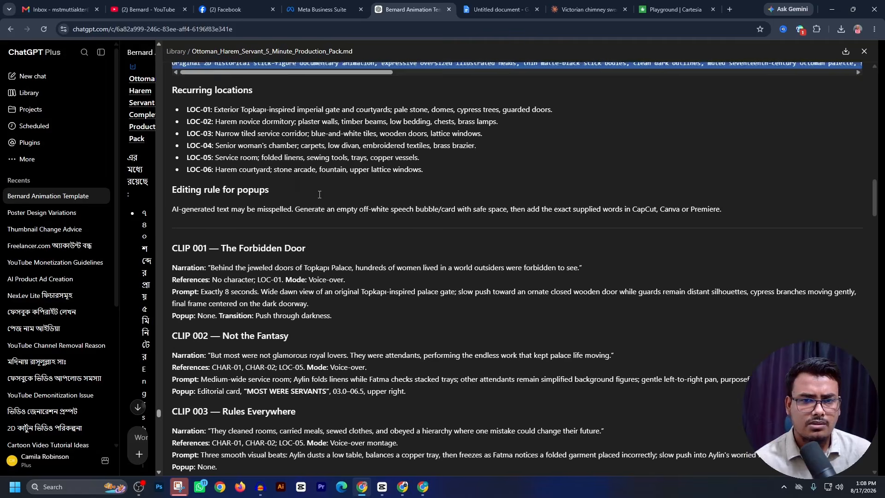
triple_click(355, 135)
scroll(348, 189, down, 3)
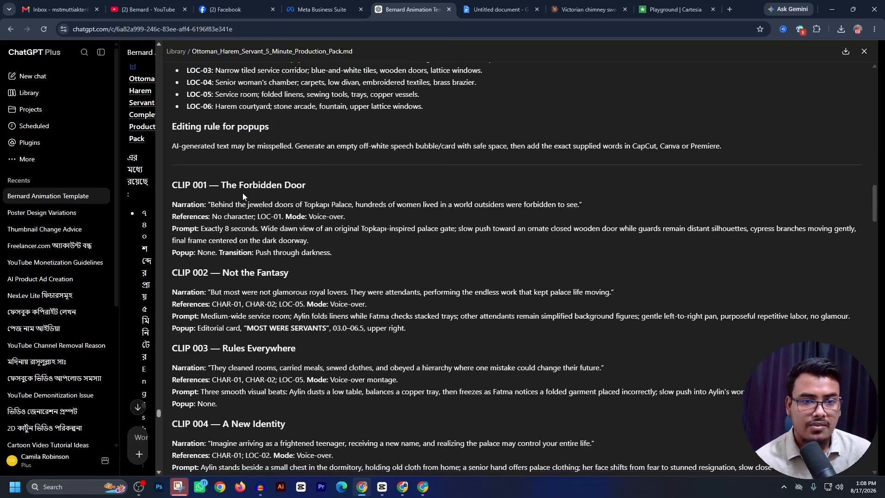
drag(212, 204, 585, 209)
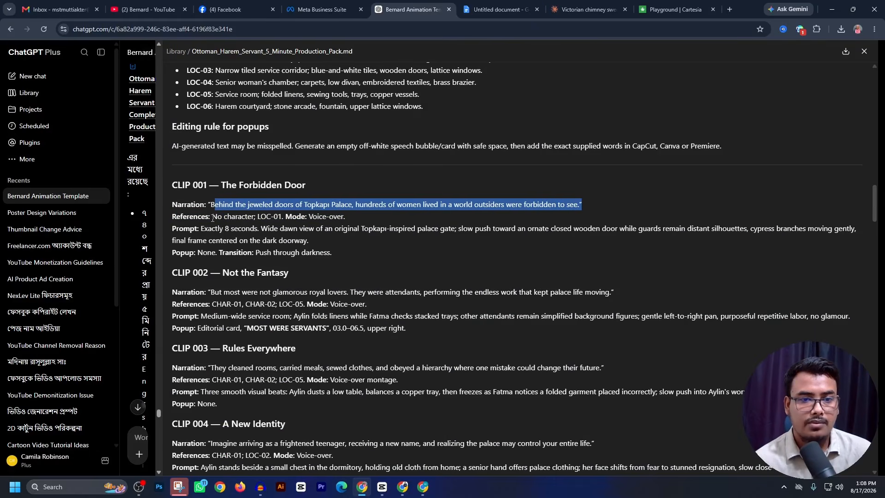
drag(212, 218, 321, 216)
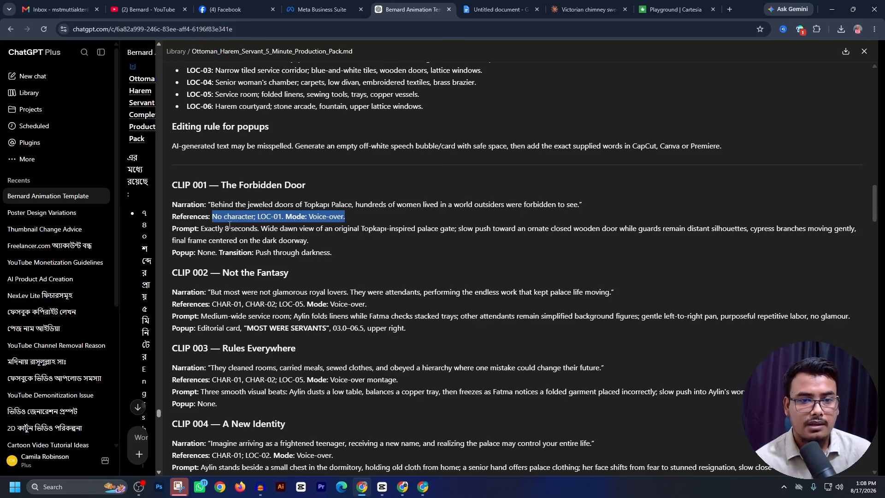
drag(201, 228, 329, 248)
key(ctrl+c)
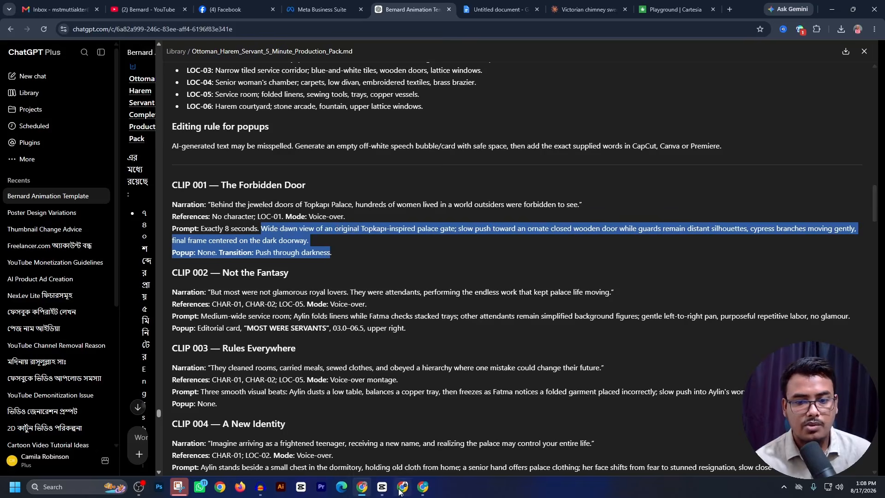
mouse_move(402, 486)
click(415, 433)
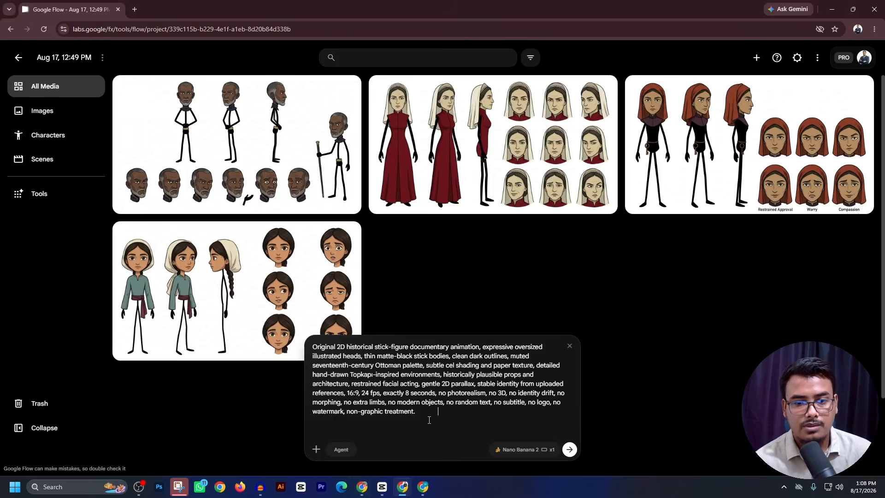
key(ctrl+v)
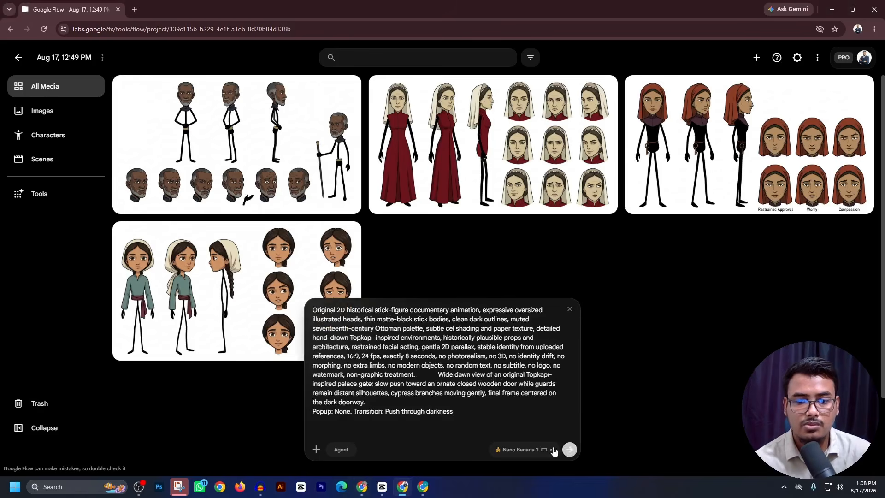
- Switch the generation mode to video with an 8s duration, and generate the CLIP 001 palace gate video
click(553, 450)
click(548, 334)
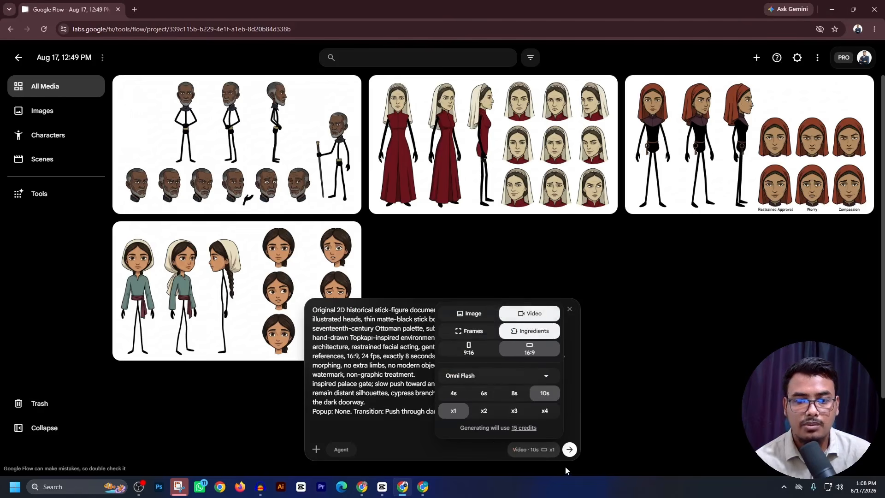
click(514, 393)
click(573, 454)
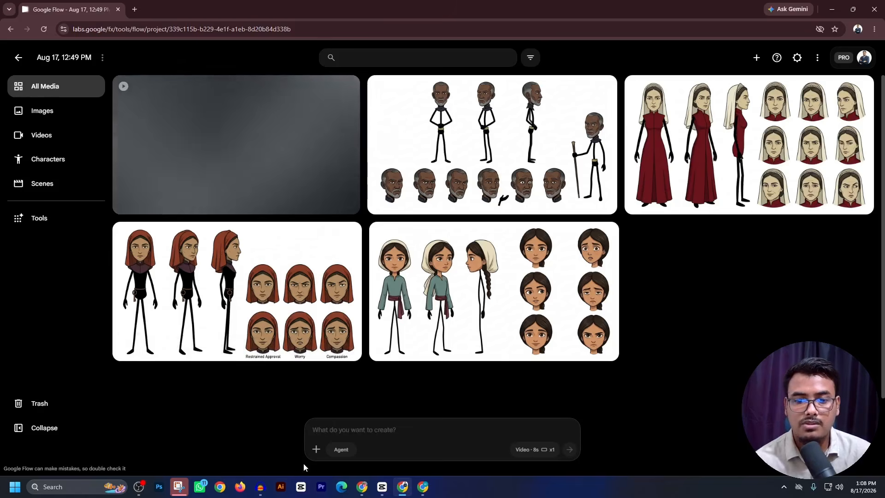
- Copy the CLIP 002 prompt and popup text from ChatGPT, and substitute it for the CLIP 001 text in the reused palace gate prompt in Flow
key(alt+Tab)
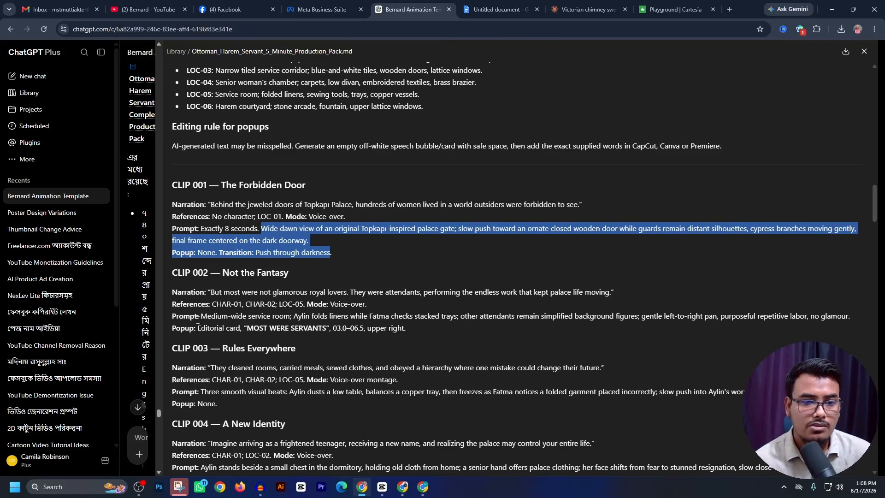
drag(199, 318, 398, 329)
key(ctrl+c)
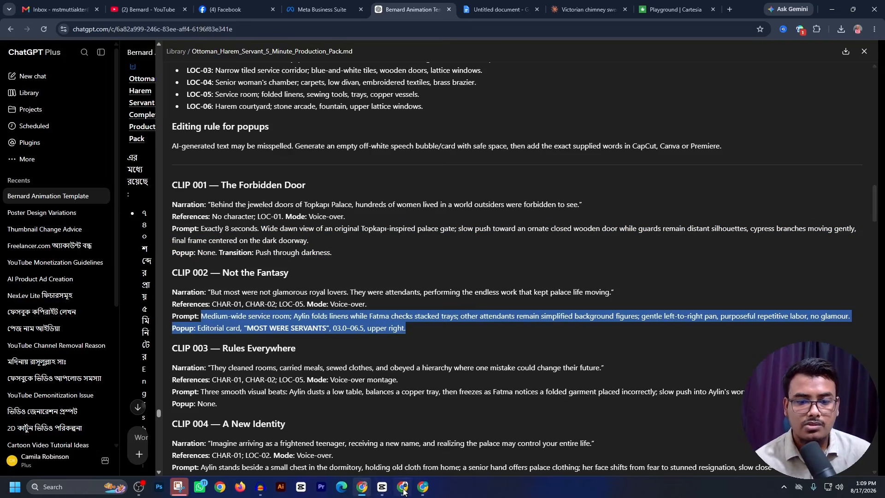
click(427, 488)
click(407, 427)
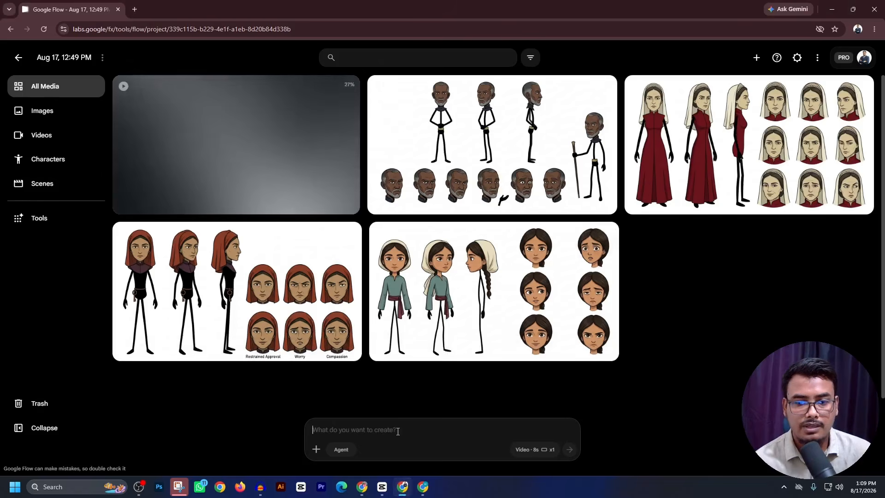
key(ctrl+v)
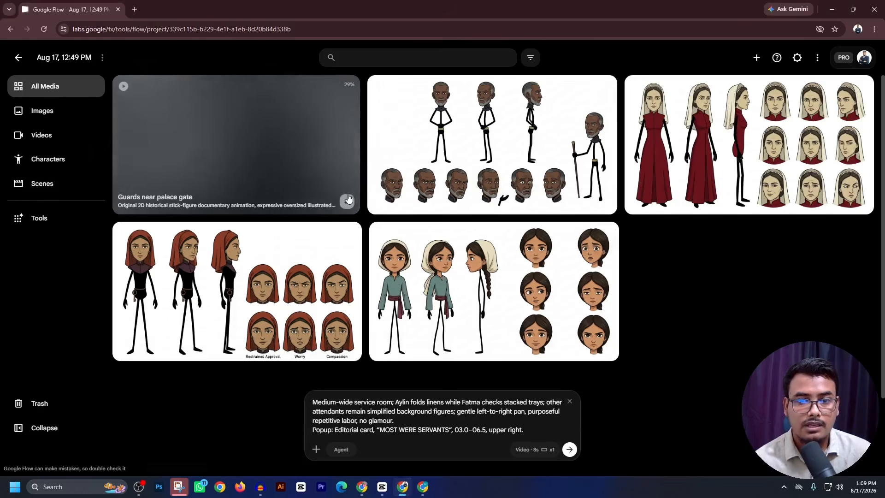
click(347, 202)
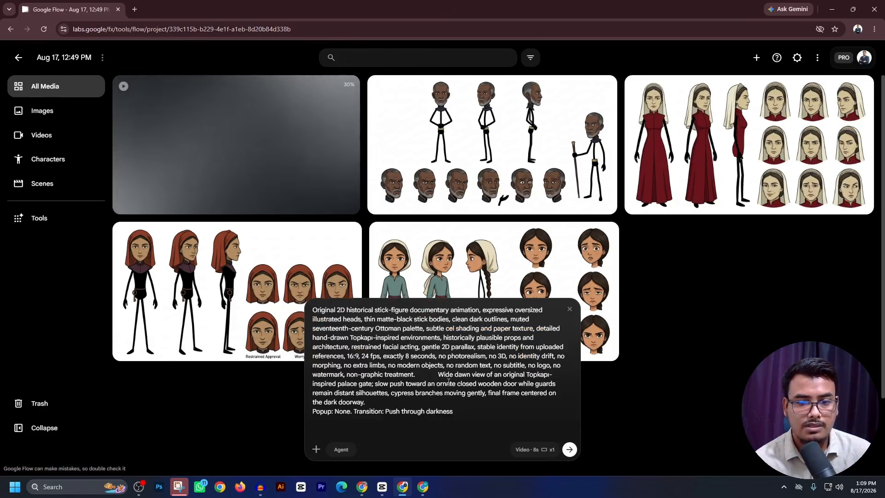
drag(437, 374, 461, 431)
key(ctrl+v)
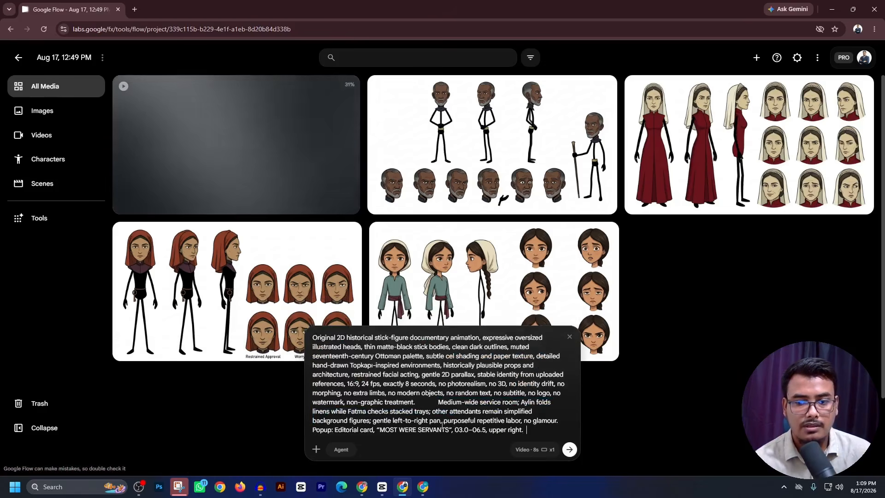
- Check CLIP 002's character references in ChatGPT, and attach the Aylin and Fatma Usta character sheets to the Flow prompt
drag(313, 338, 318, 338)
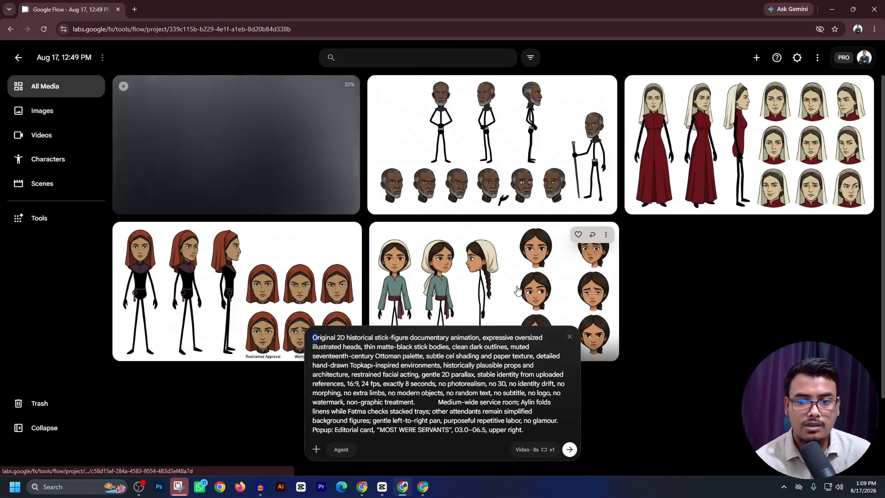
key(alt+Tab)
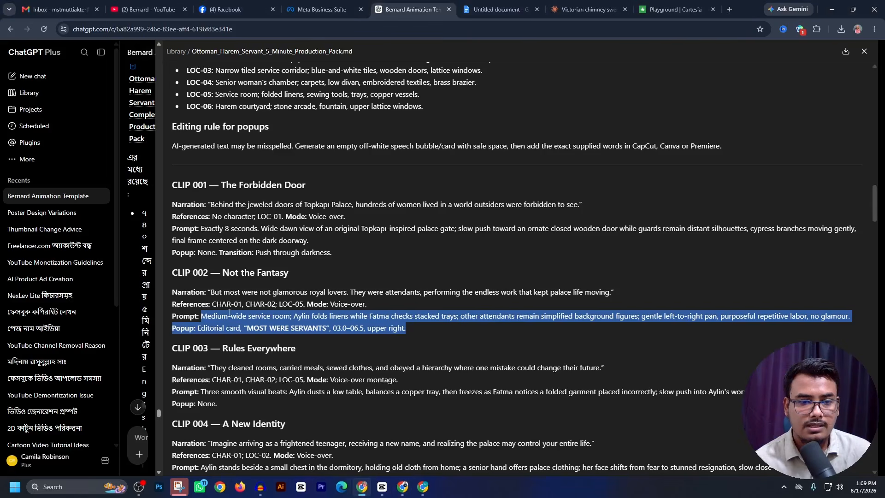
click(368, 488)
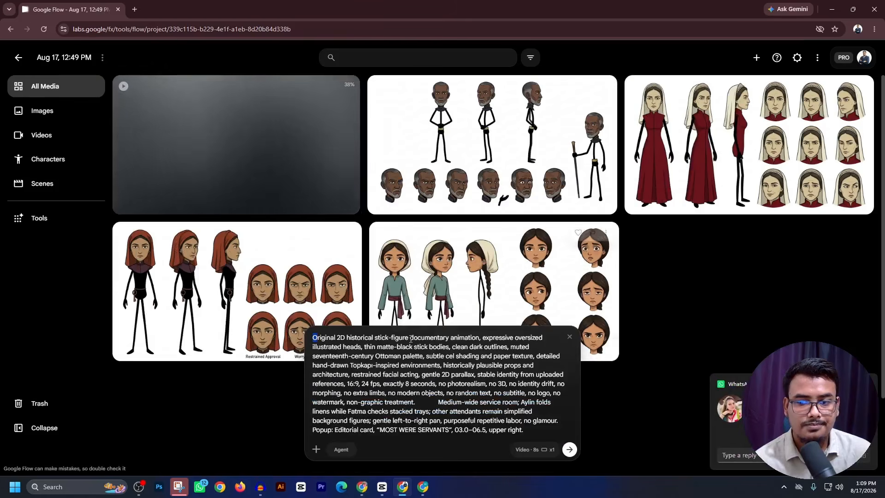
drag(492, 289, 458, 439)
drag(286, 323, 440, 454)
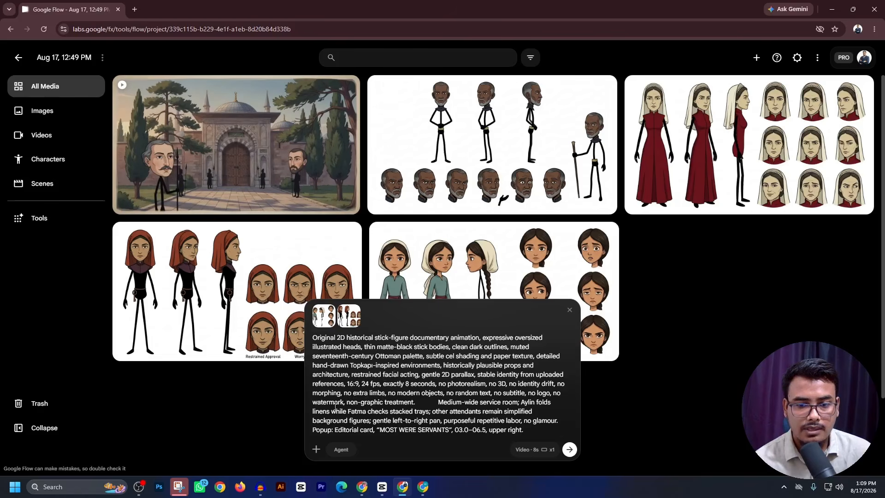
- Insert an inline reference to Aylin's character sheet right after the word "Aylin" in the prompt
click(537, 404)
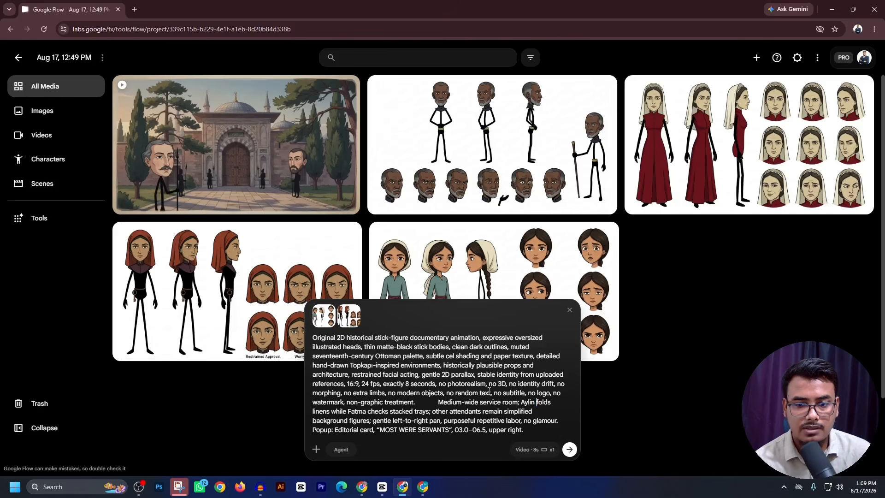
text(@)
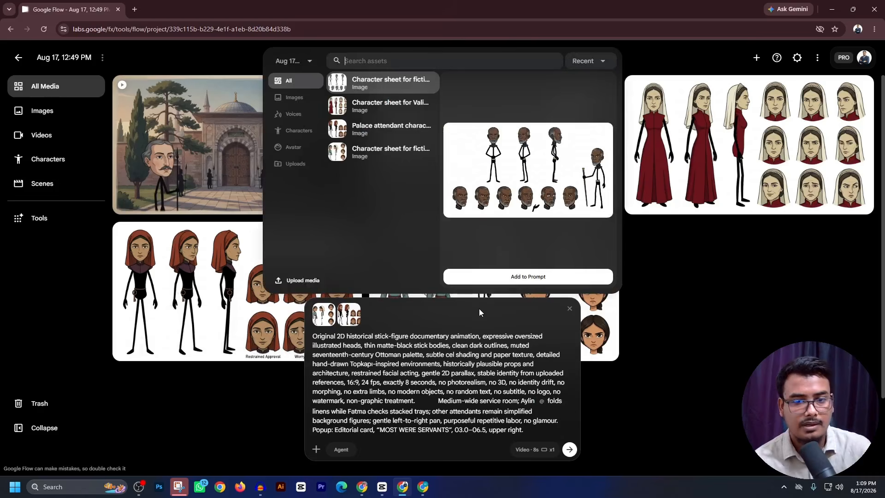
click(374, 153)
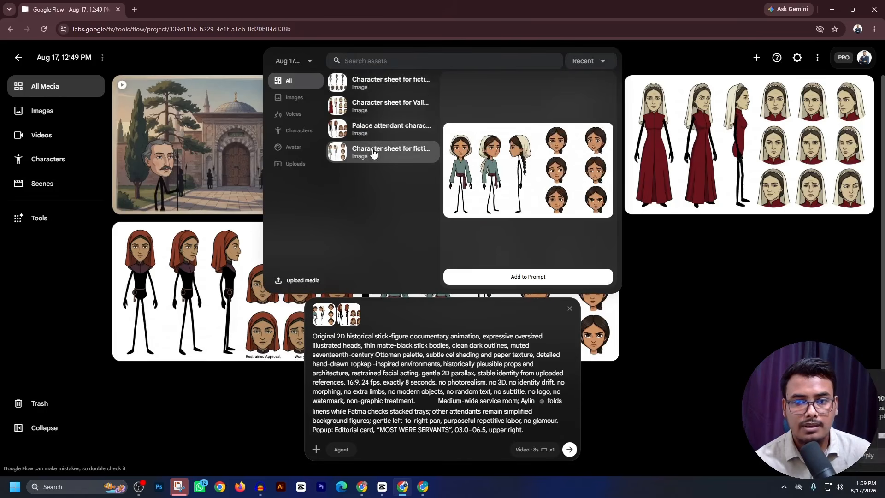
click(482, 277)
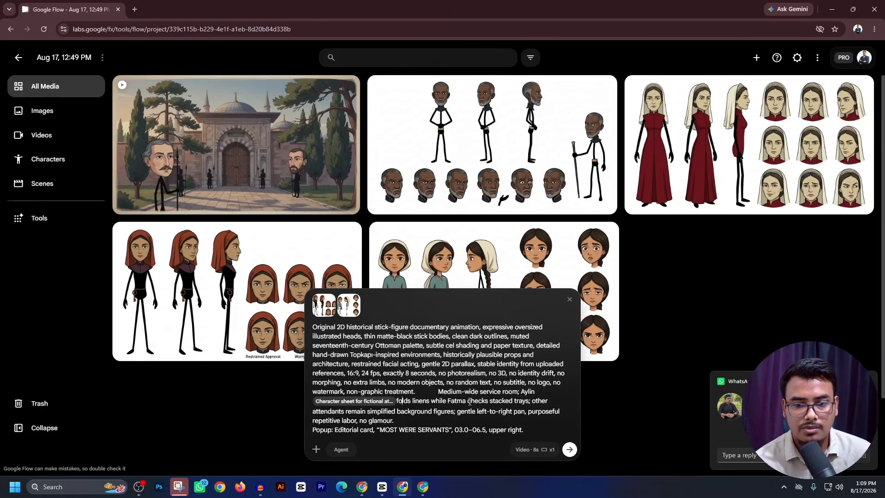
- Insert an inline reference to the "Palace attendant" character sheet right after "Fatma" in the prompt, and generate the CLIP 002 video
text(@)
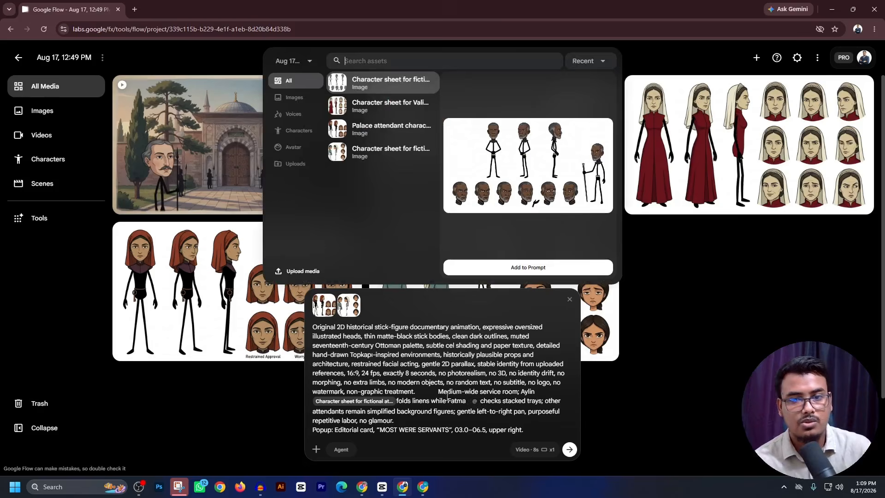
click(374, 128)
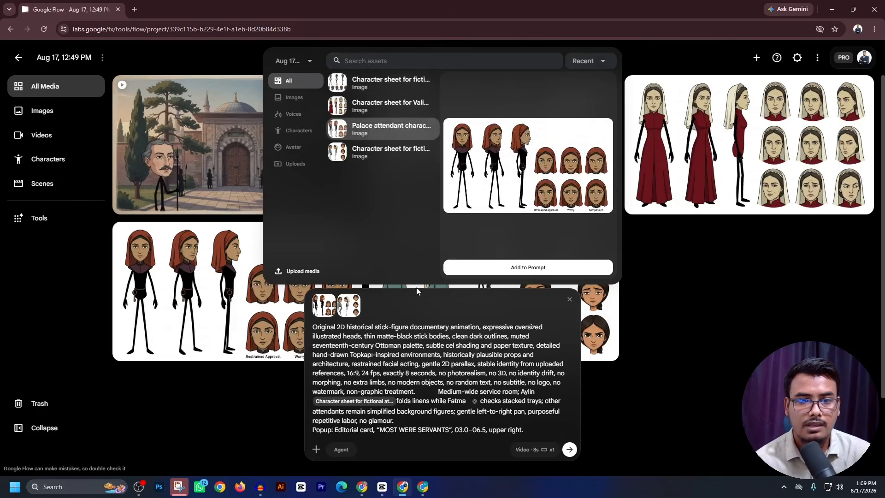
click(481, 269)
click(570, 455)
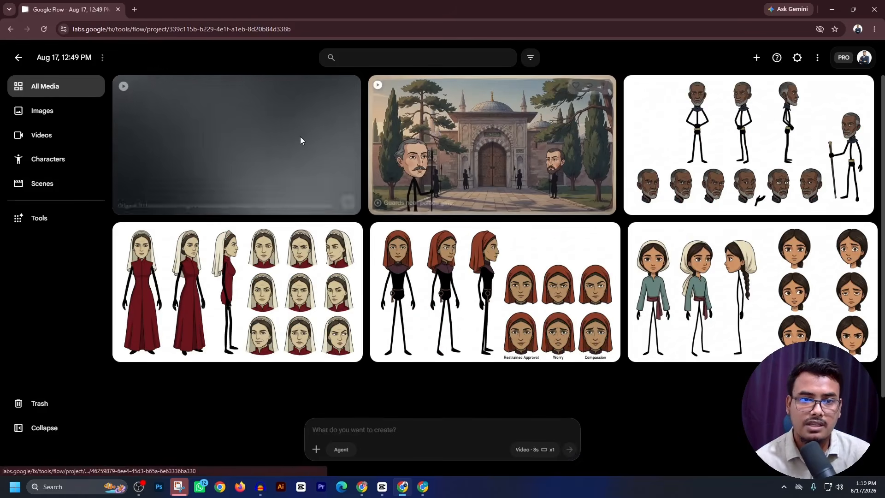
- Download the palace gate video from Flow, and place it at the start of the CapCut timeline above the voice-over
click(601, 92)
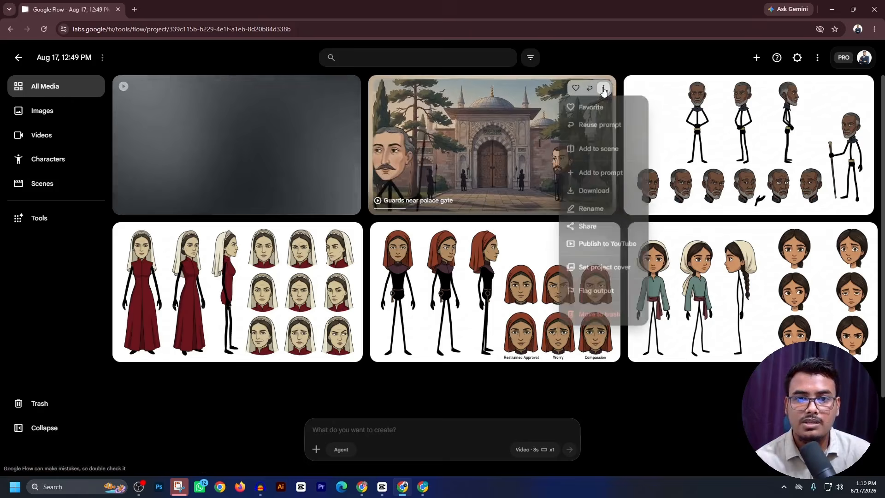
mouse_move(609, 192)
click(668, 237)
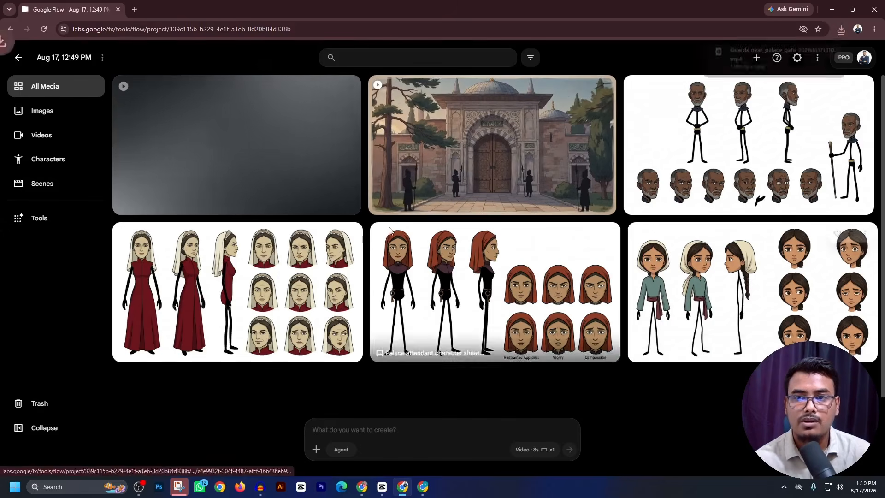
drag(767, 54, 145, 388)
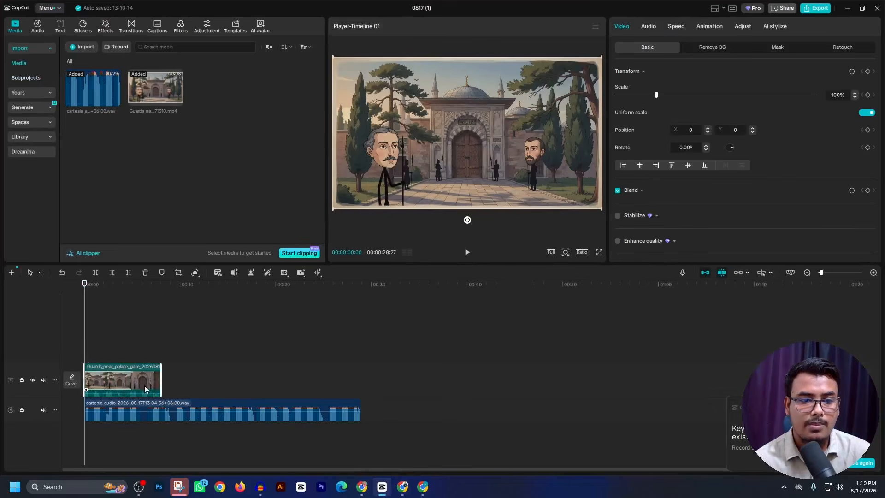
- Generate automatic English captions from the voice-over without bilingual captions, and cancel the filler-word identification
click(254, 409)
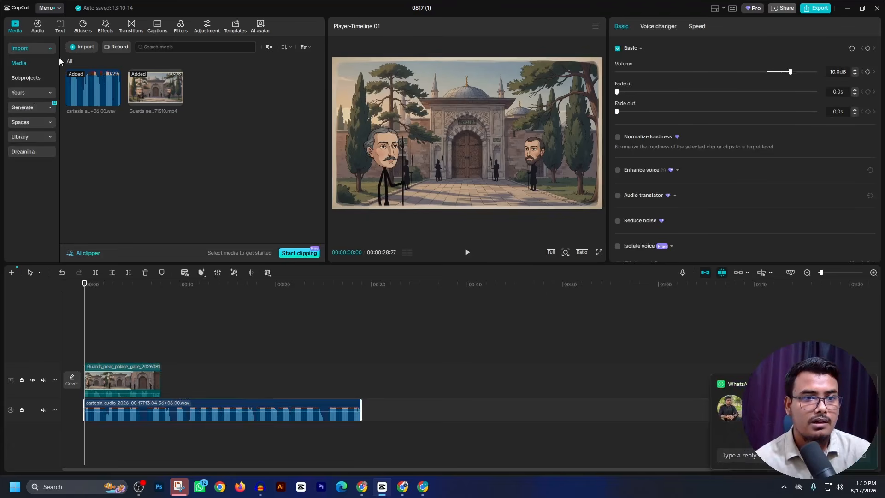
click(60, 27)
click(41, 107)
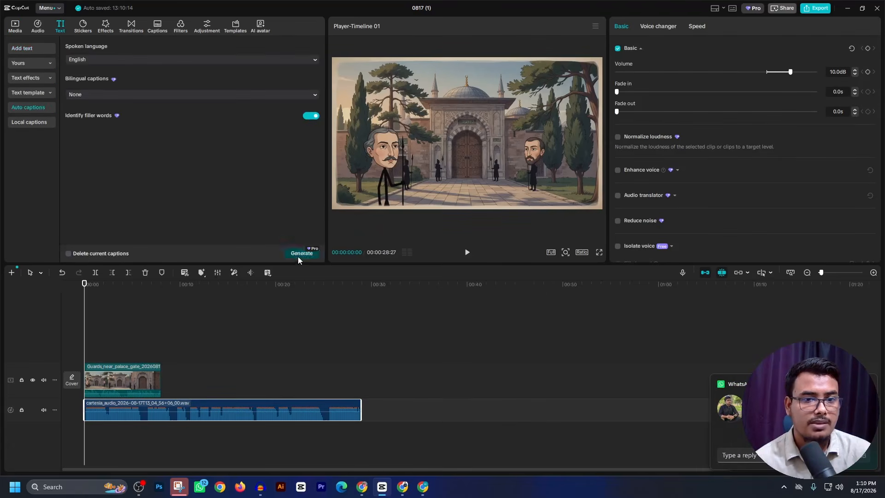
click(300, 253)
click(362, 488)
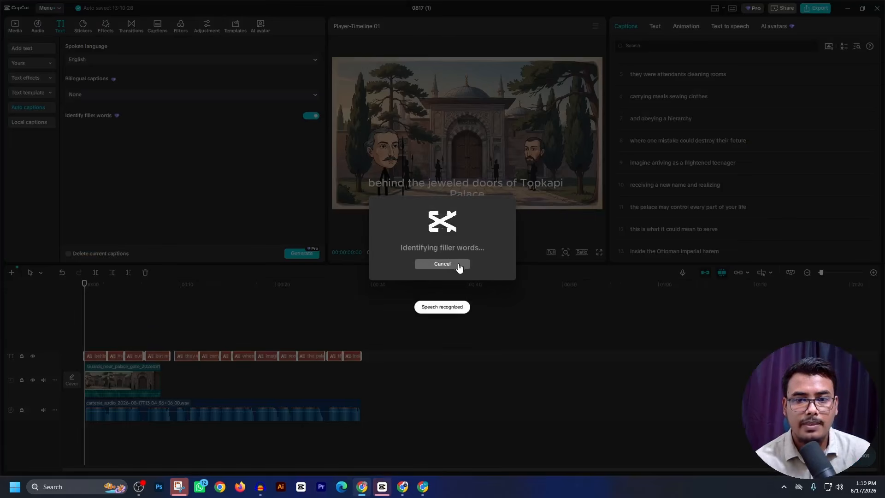
click(460, 265)
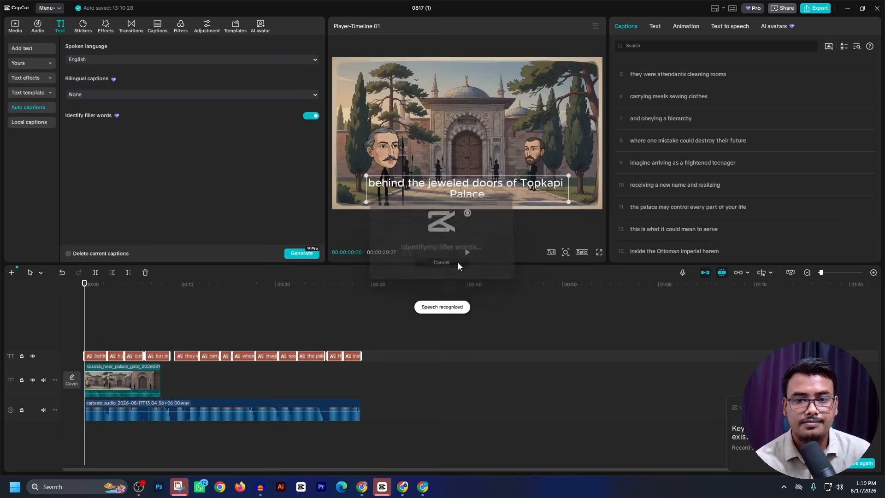
- Check CLIP 001's narration in ChatGPT, and play the CapCut timeline to find where that narration ends
click(362, 488)
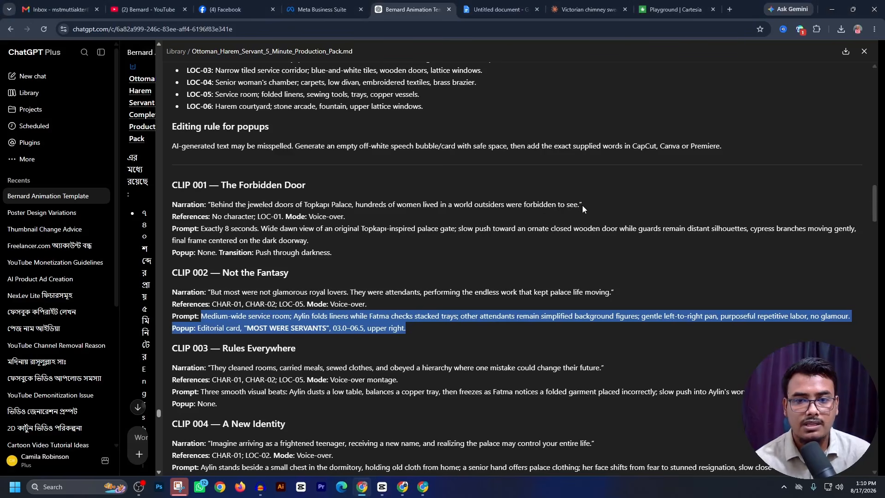
click(382, 487)
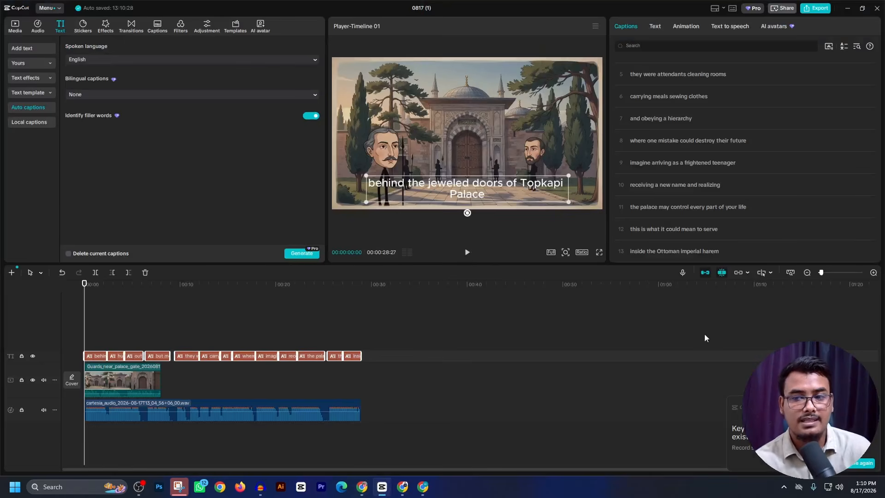
drag(822, 272, 832, 277)
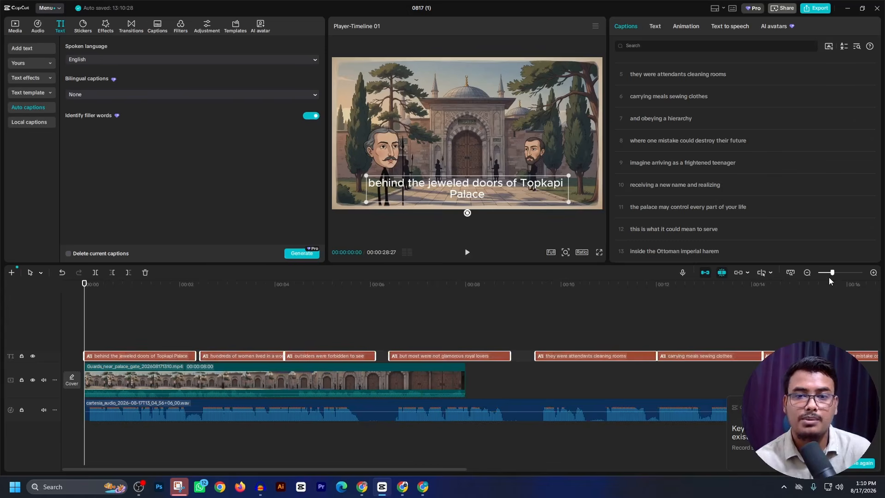
click(467, 252)
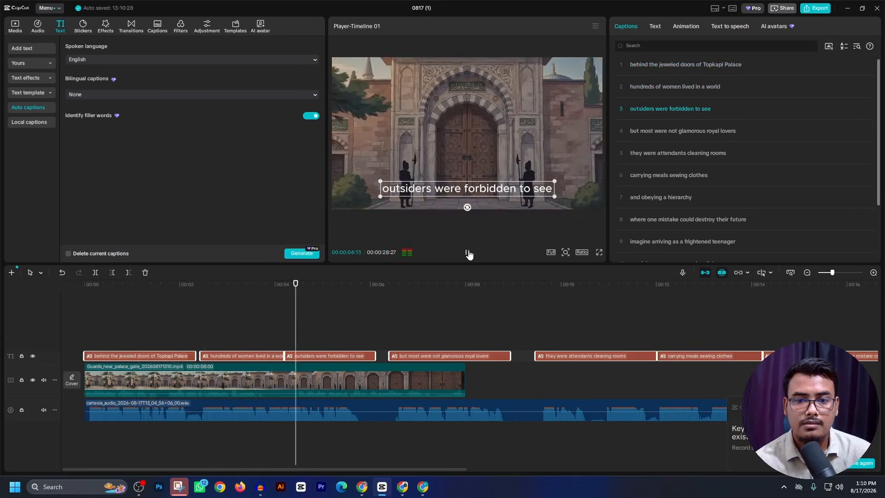
click(468, 252)
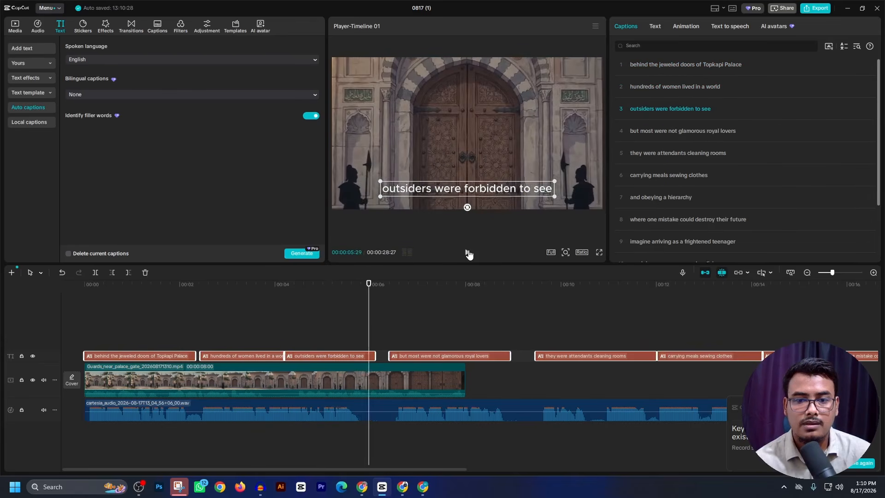
click(467, 252)
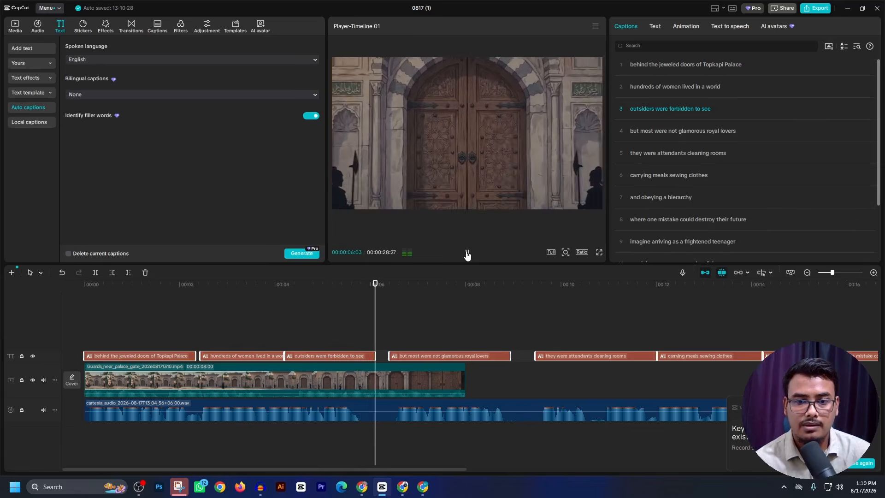
click(468, 253)
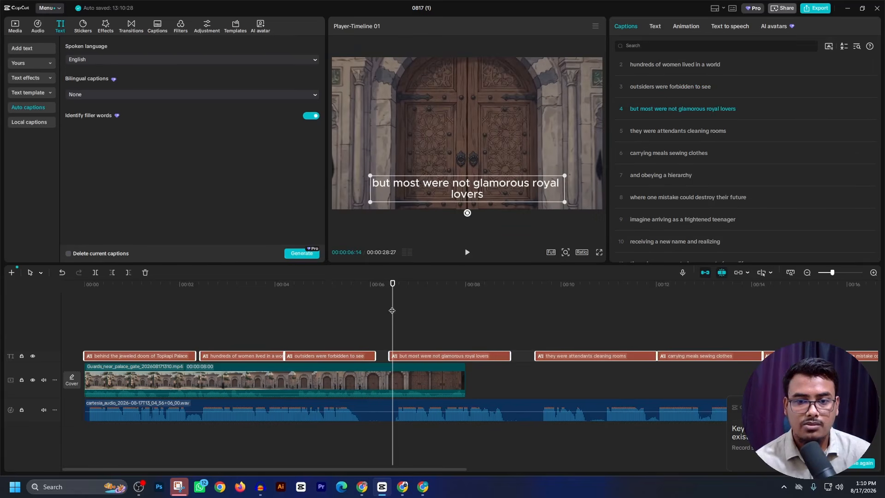
mouse_move(392, 310)
mouse_down()
mouse_move(372, 317)
mouse_move(386, 318)
mouse_up()
- Mute the palace gate clip by lowering its volume to the minimum
click(399, 382)
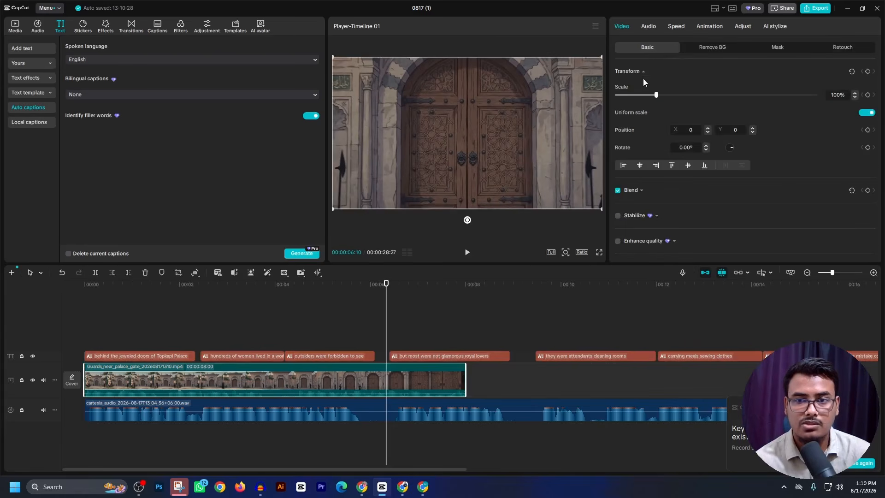
click(648, 26)
drag(698, 95, 617, 95)
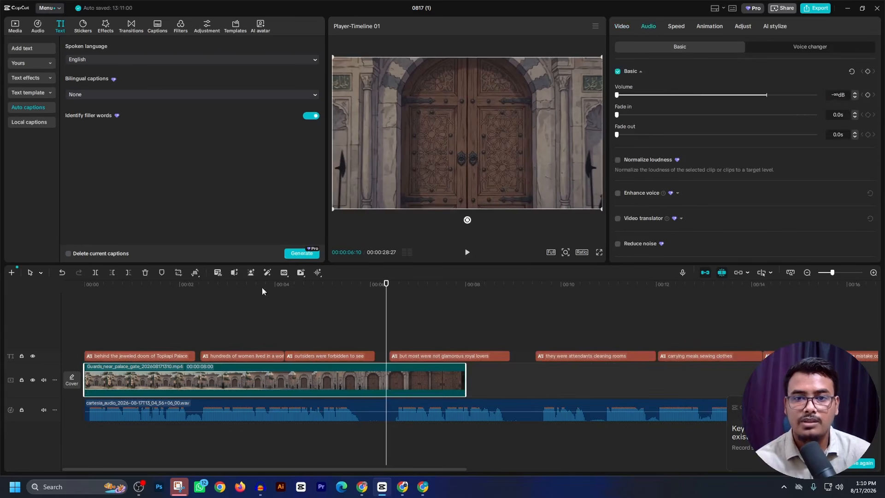
- Speed up the palace gate clip to 1.24x so it ends where the caption "but most were not glamorous royal lovers" begins
drag(386, 320, 389, 321)
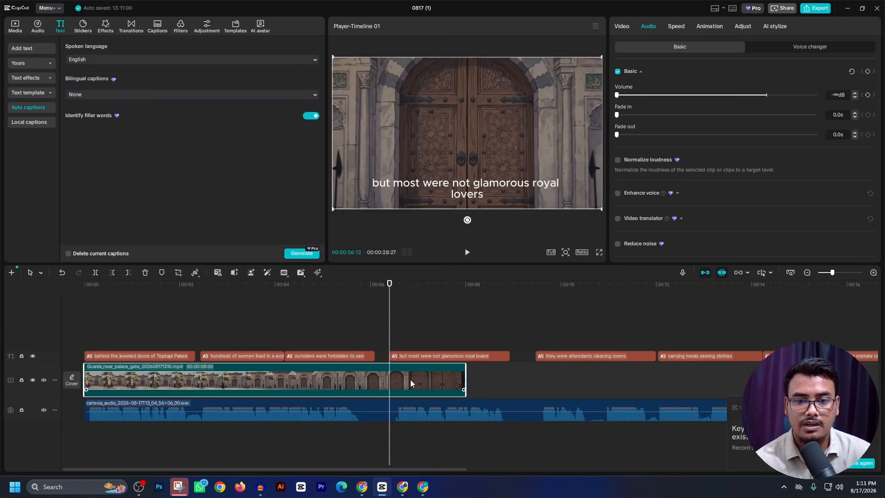
click(673, 28)
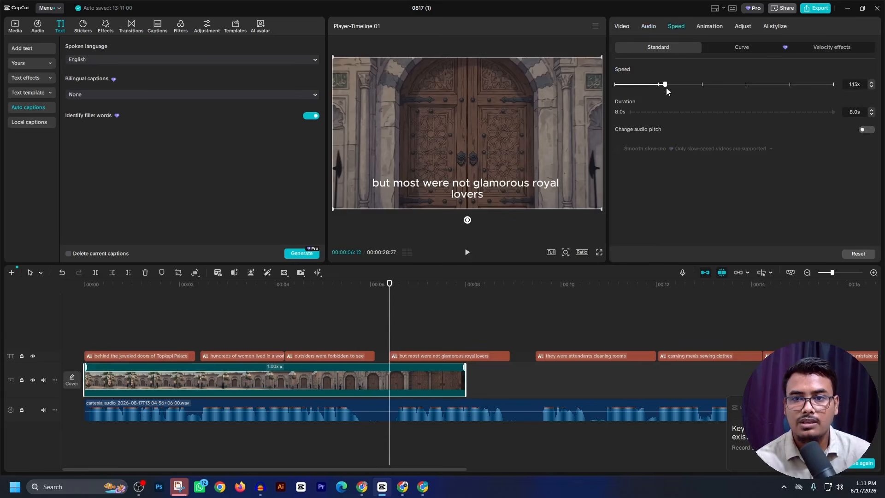
drag(666, 89, 669, 90)
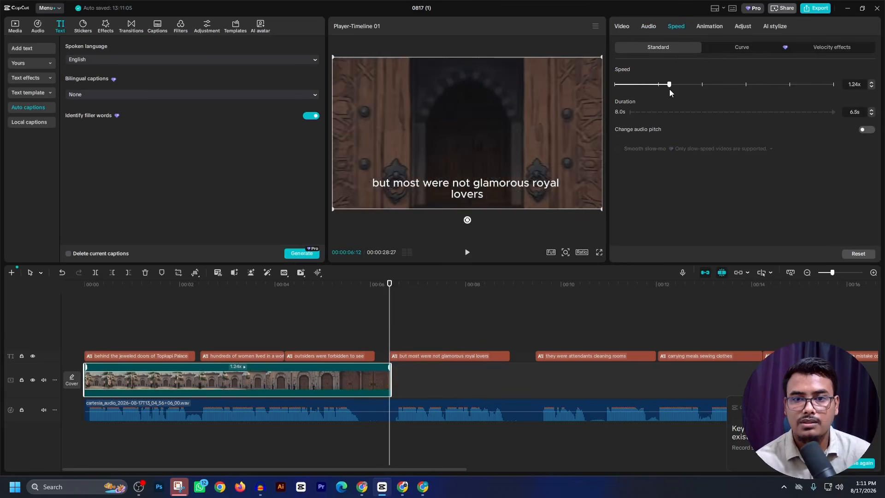
- Play the timeline from the beginning to review the palace gate clip against the voice-over and captions
key(Down)
key(Up)
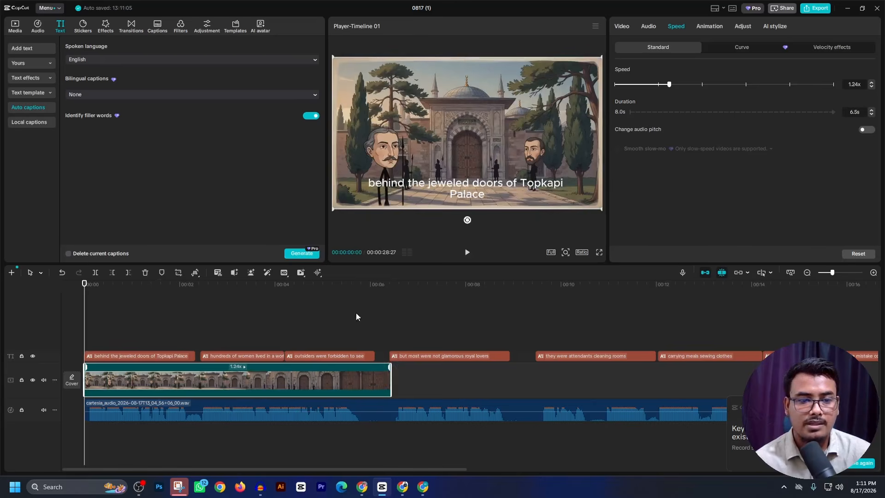
click(467, 253)
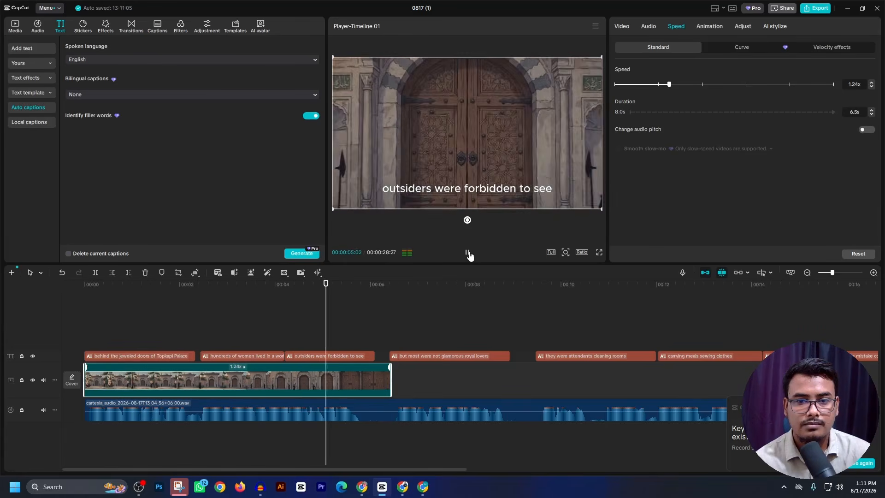
click(467, 253)
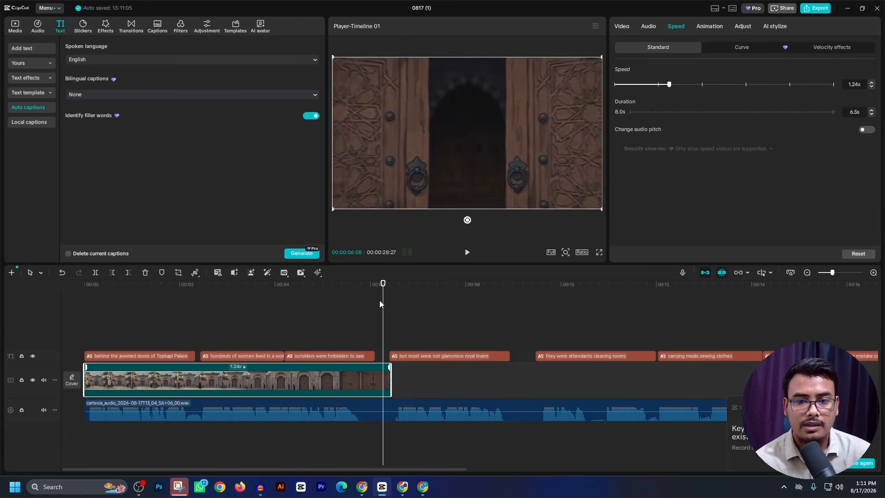
click(390, 306)
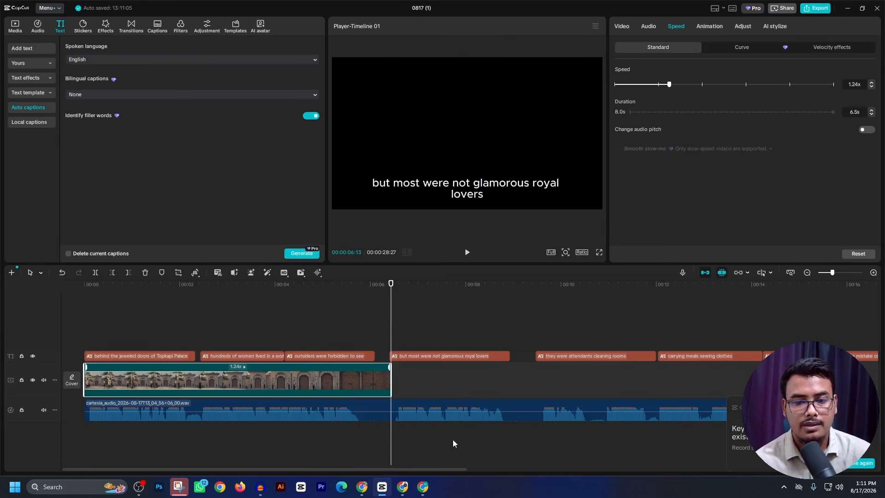
- Review CLIP 002's narration in ChatGPT, and copy CLIP 003's references, prompt and popup lines
click(362, 486)
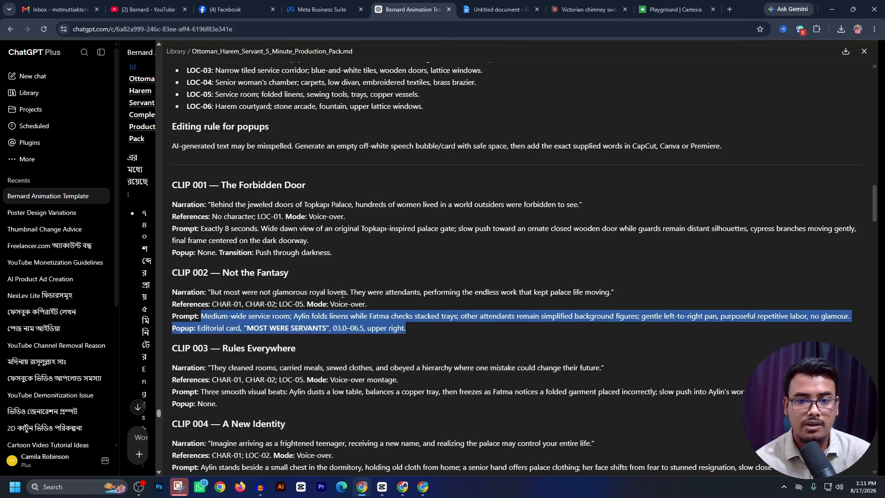
drag(571, 291, 611, 294)
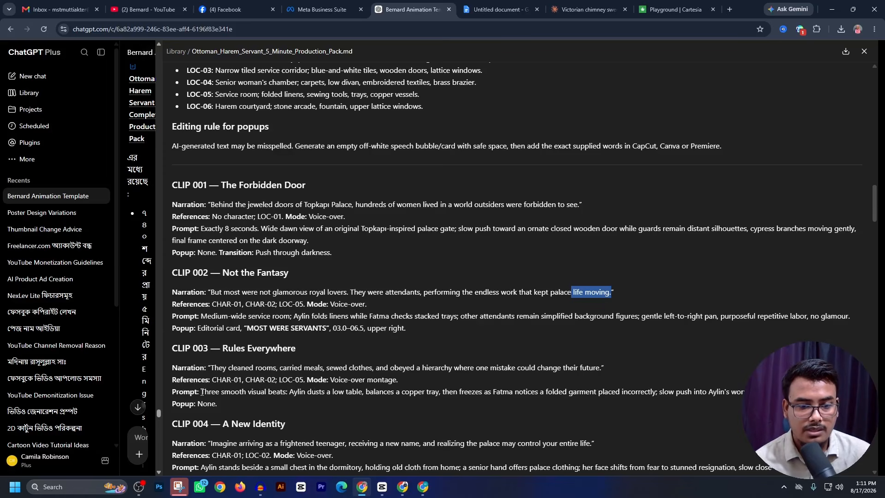
drag(202, 392, 217, 402)
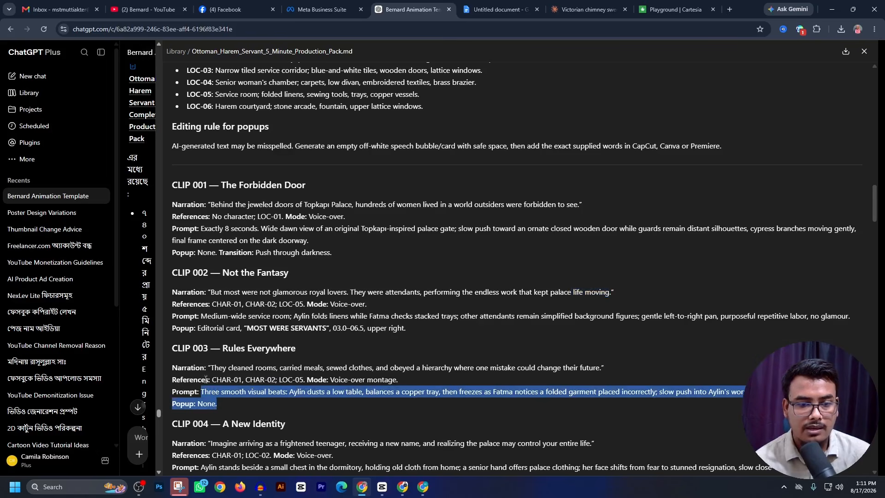
click(218, 384)
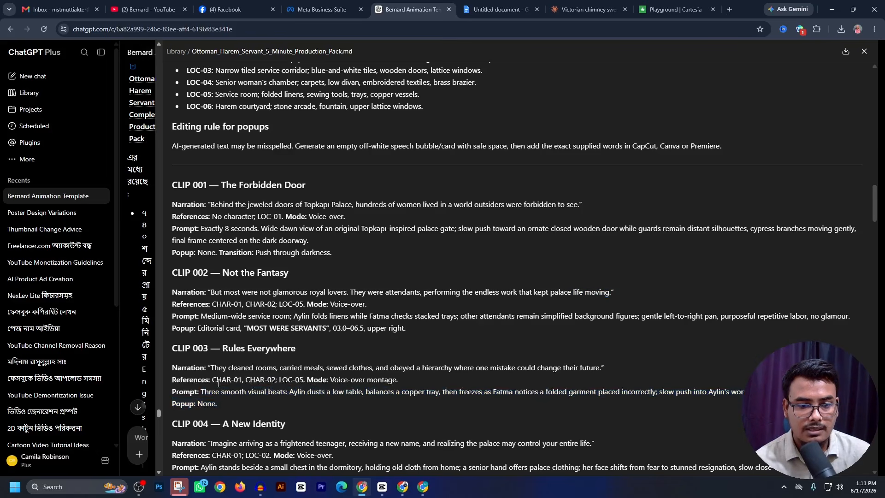
drag(171, 381, 215, 400)
key(ctrl+c)
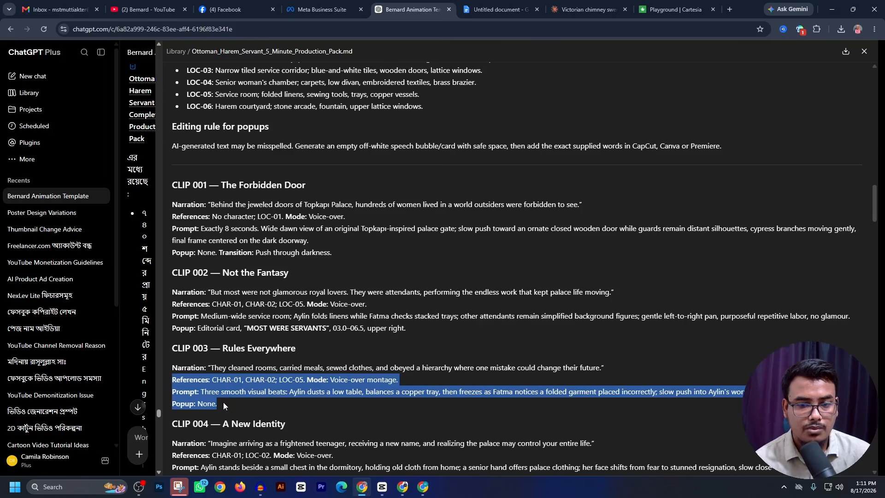
- Reuse the "Palace attendants performing labor" video's prompt in Flow, and replace its CLIP 002 text with the copied CLIP 003 text
click(405, 491)
click(379, 429)
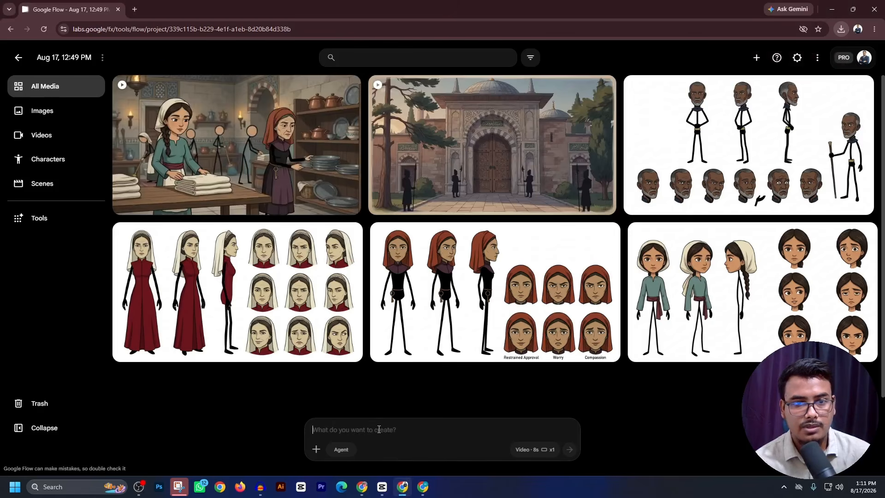
key(ctrl+v)
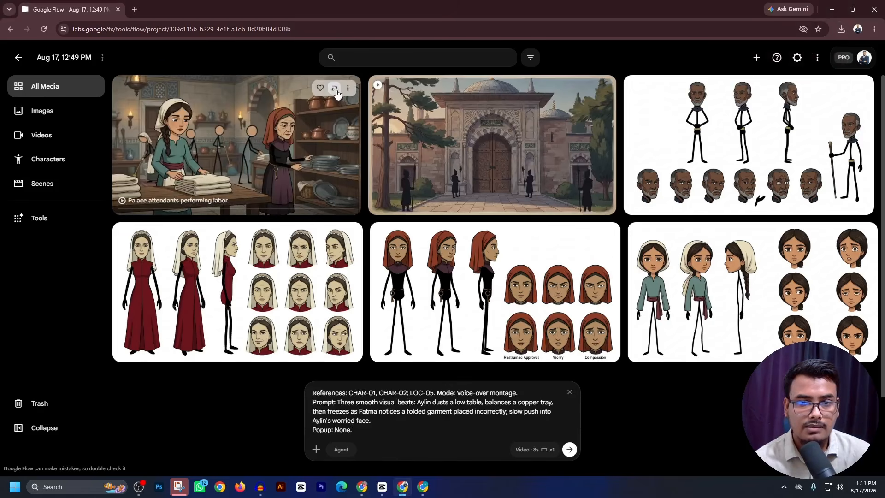
key(ctrl+a)
key(ctrl+v)
drag(436, 383, 552, 467)
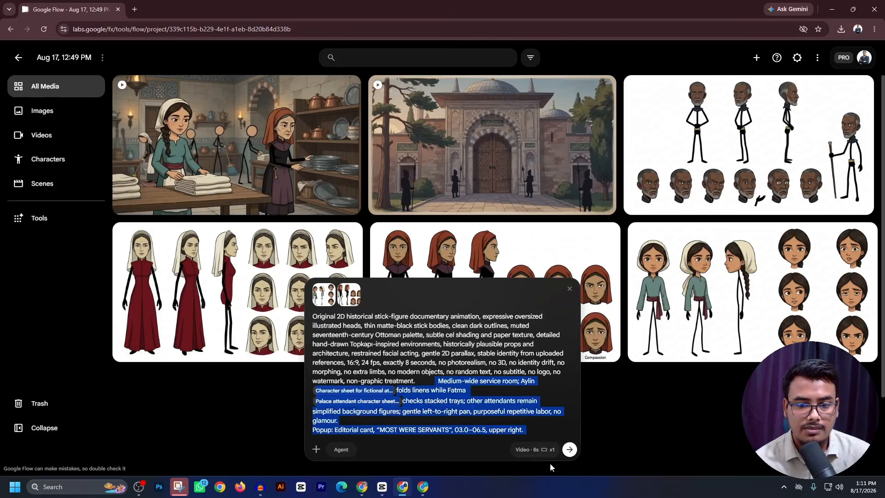
key(ctrl+v)
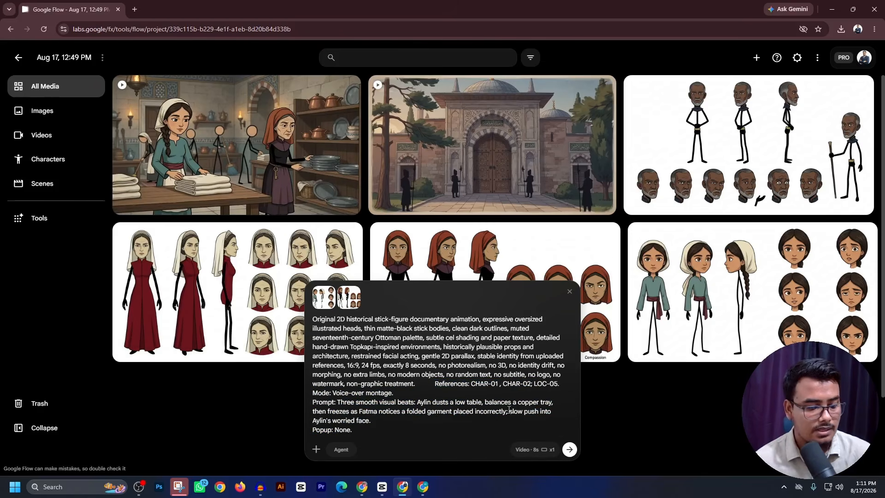
- Insert an inline reference to Aylin's character sheet right after "CHAR-01" in the CLIP 003 prompt
text(@)
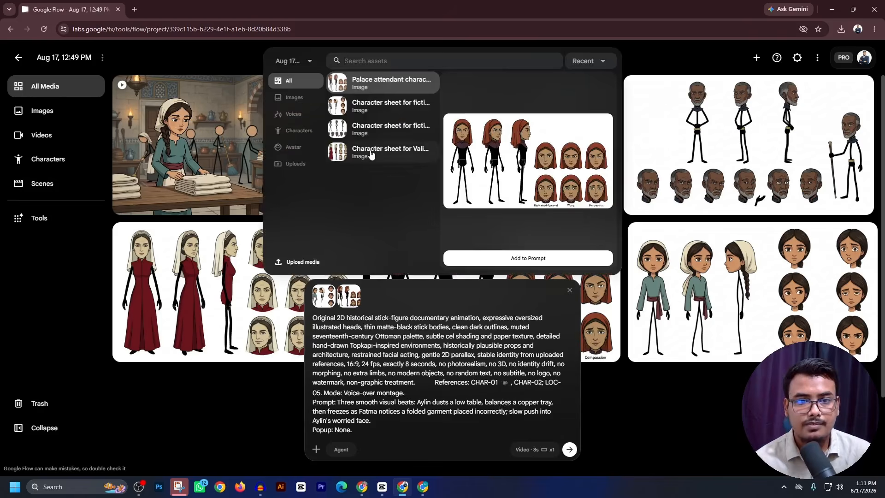
click(367, 109)
click(530, 259)
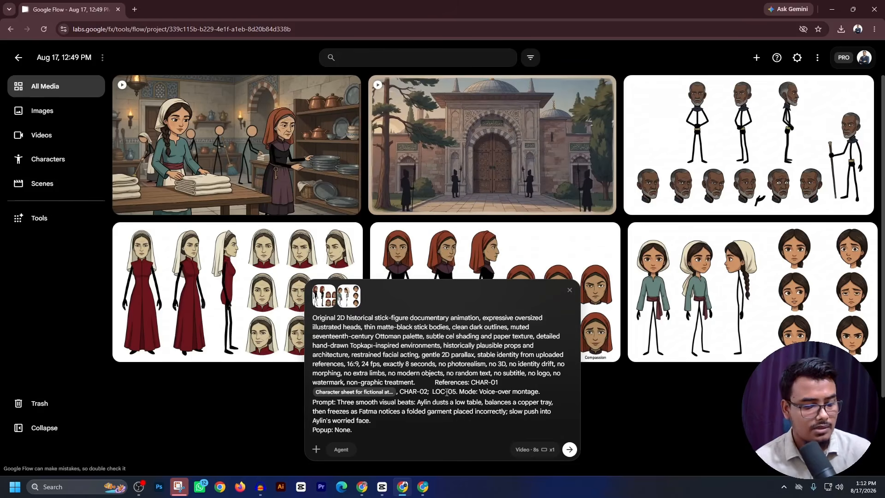
- Insert an inline reference to the palace attendant character sheet after "CHAR-02;" in the CLIP 003 prompt, and generate the video
text(@)
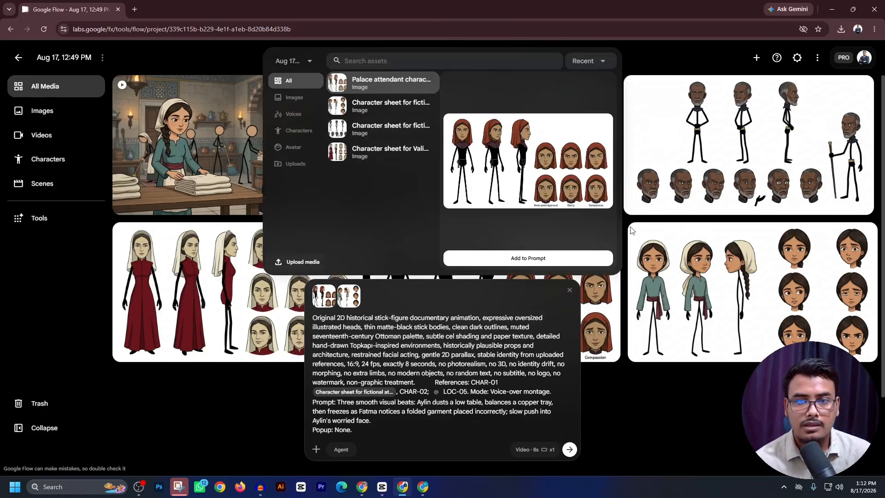
click(524, 259)
click(567, 451)
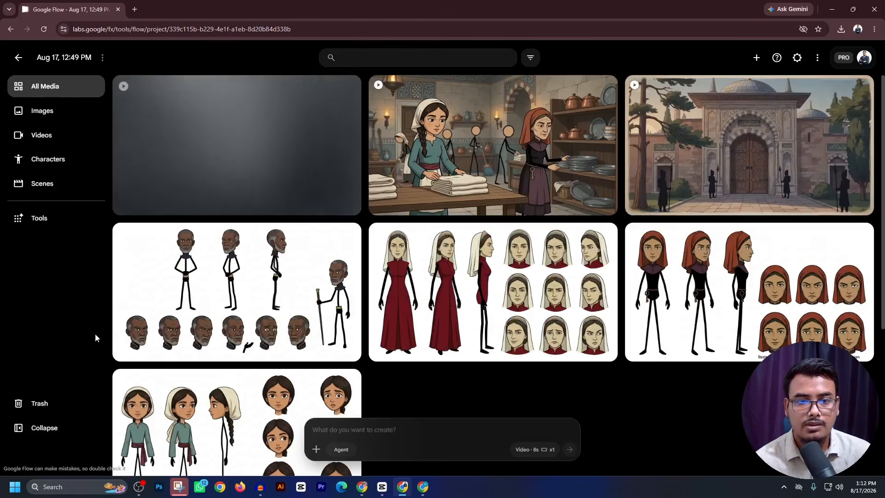
- Download the "Palace attendants performing labor" video and place it on the CapCut timeline directly after the palace gate clip
click(605, 87)
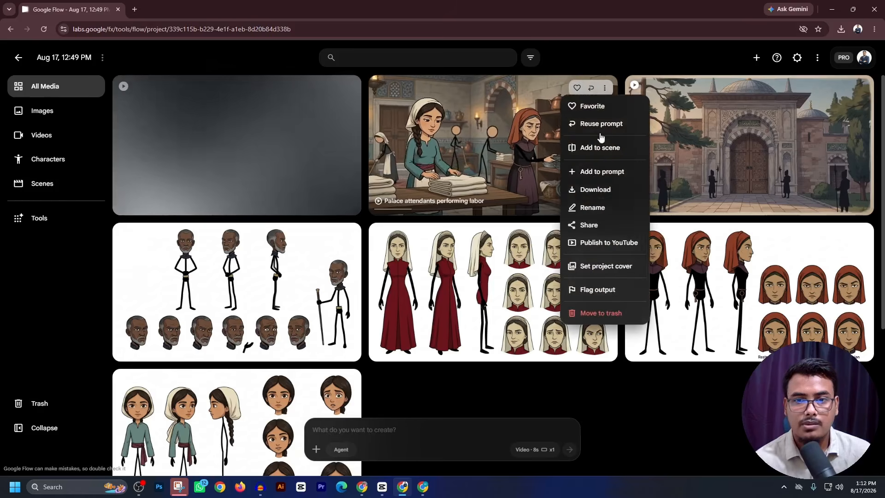
mouse_move(599, 189)
click(665, 227)
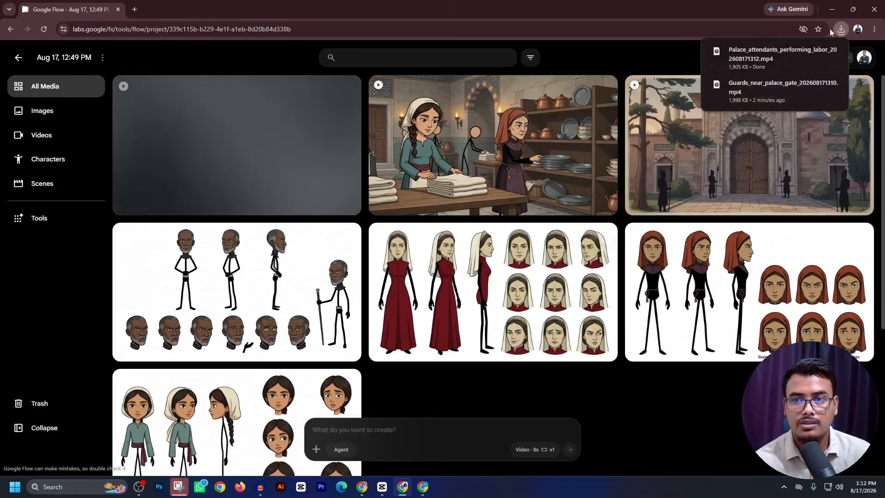
drag(746, 55, 441, 380)
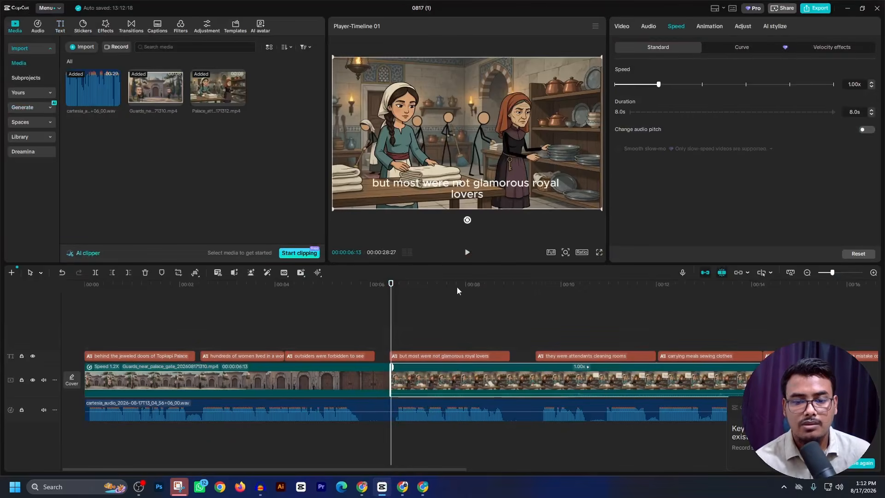
- Play the palace attendants clip against the voice-over and captions, and check the CLIP 002 and 003 narration in ChatGPT
click(468, 254)
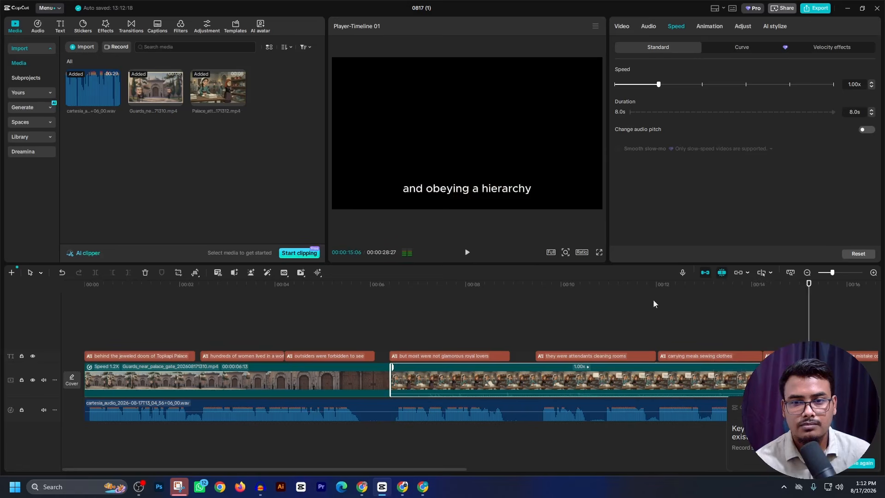
drag(808, 300, 494, 337)
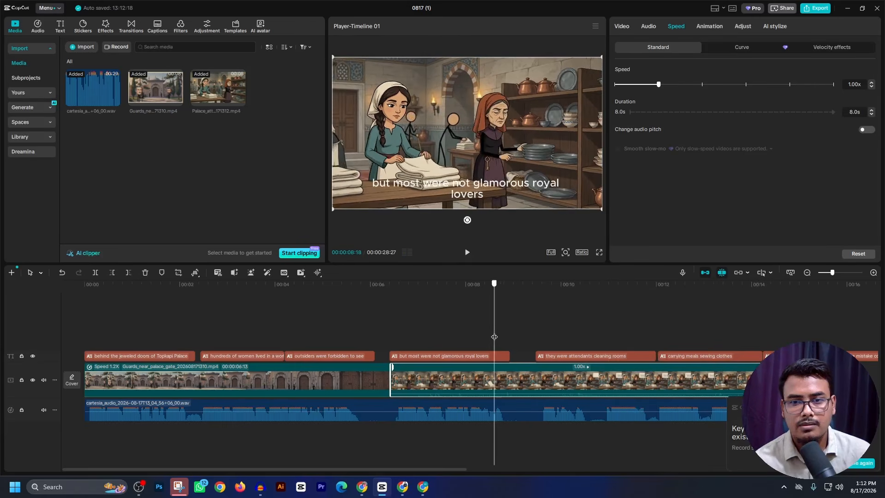
click(401, 487)
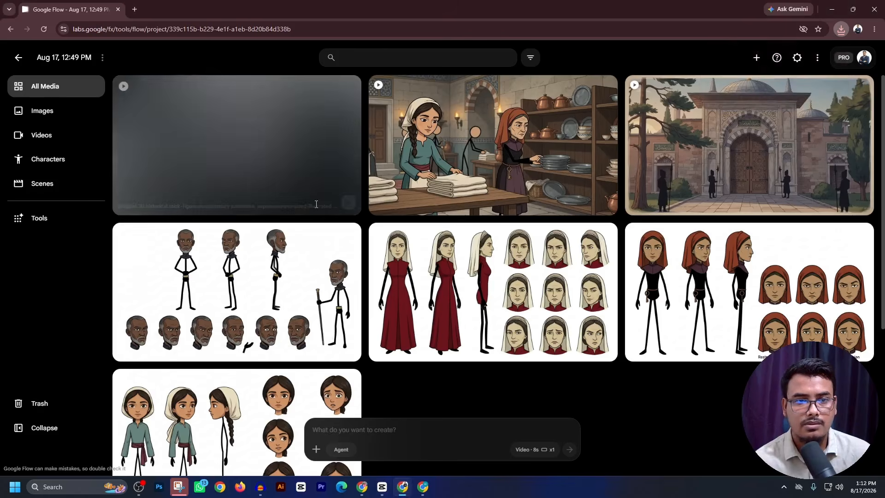
click(402, 488)
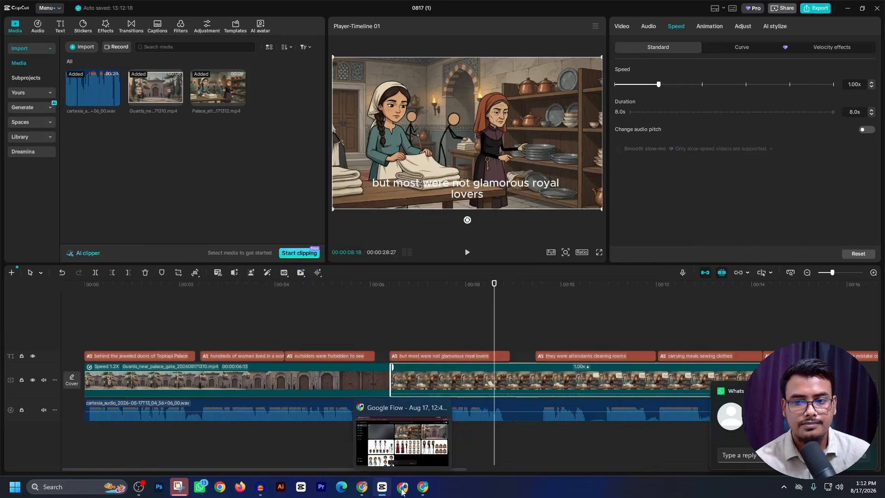
click(360, 489)
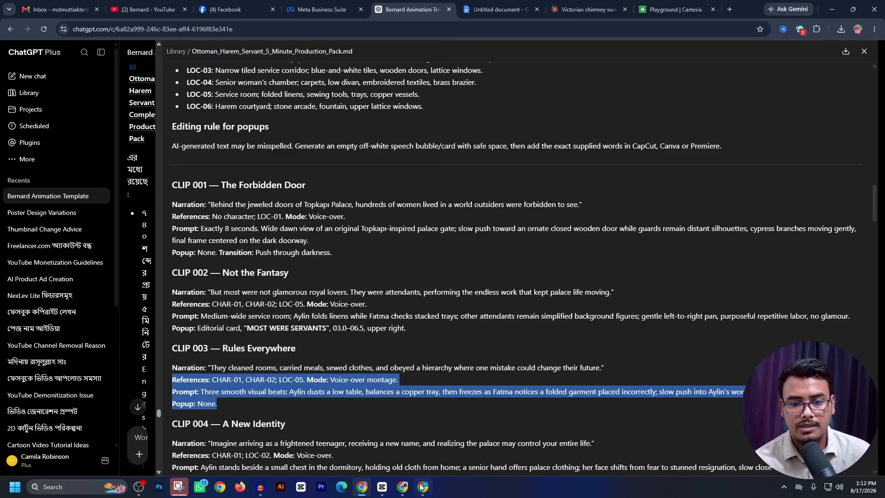
click(384, 491)
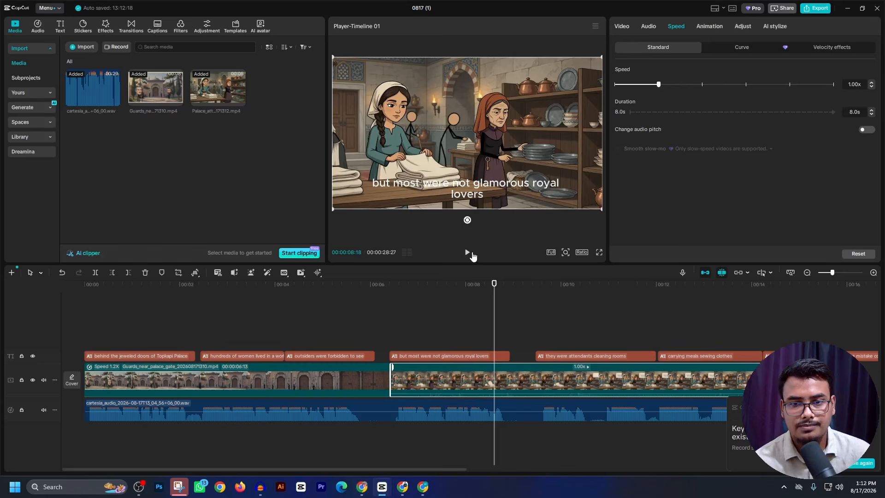
click(472, 254)
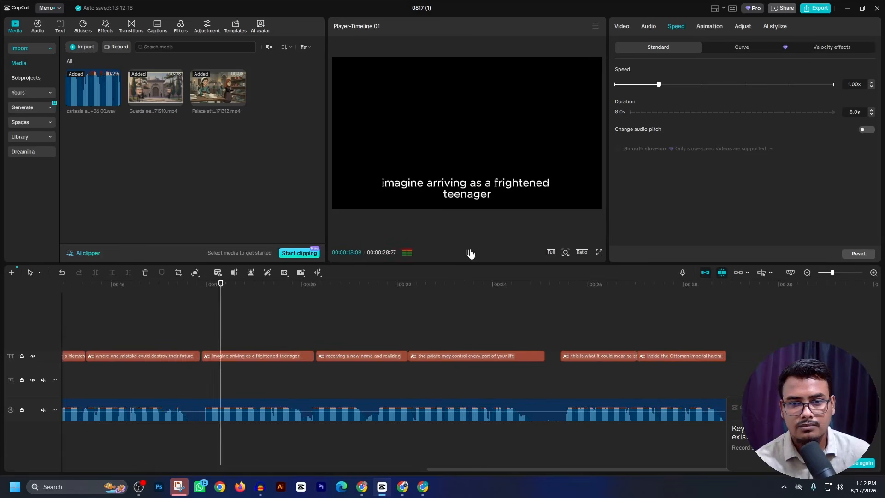
click(469, 253)
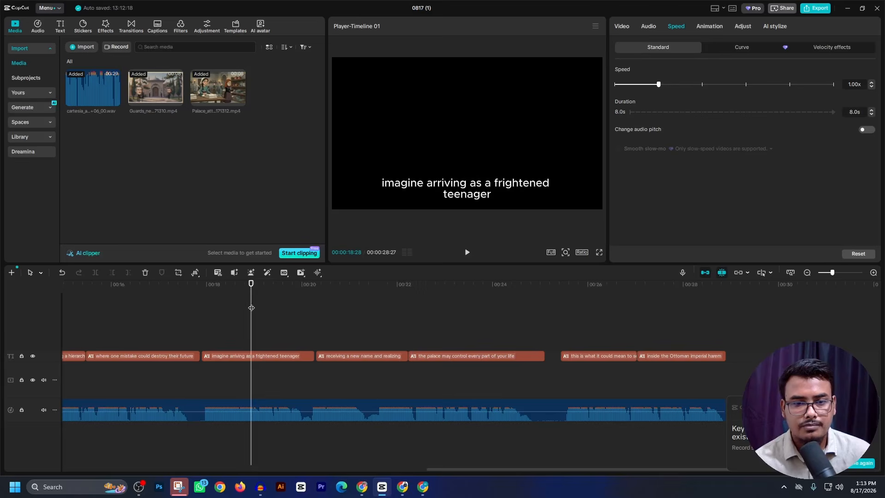
- Replay from near the end of the palace gate clip and trim the attendants clip's end at 00:00:14:05
drag(252, 308, 324, 367)
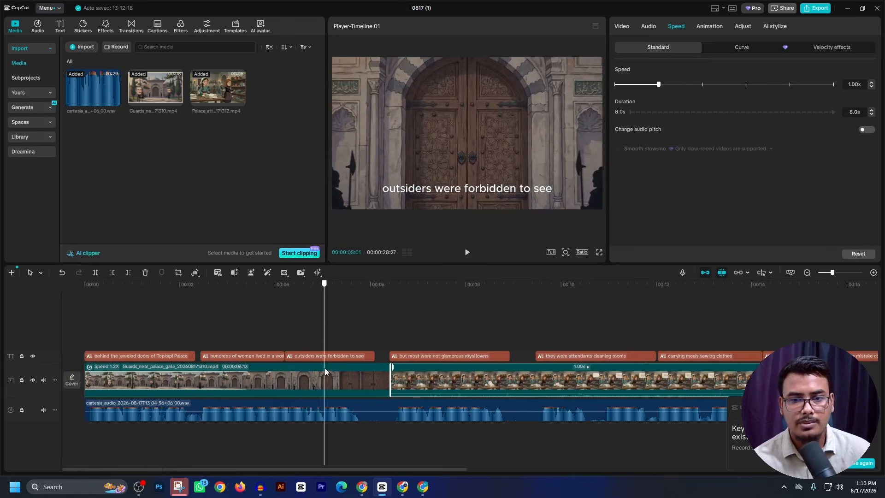
click(467, 253)
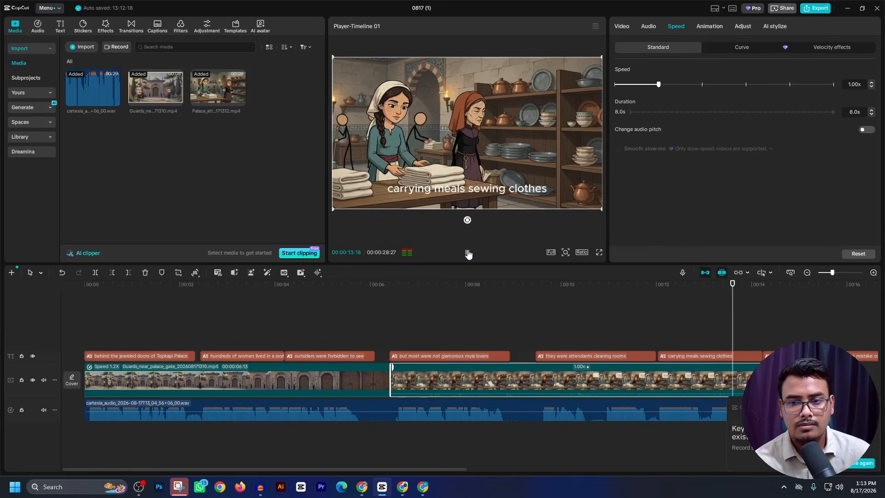
click(468, 252)
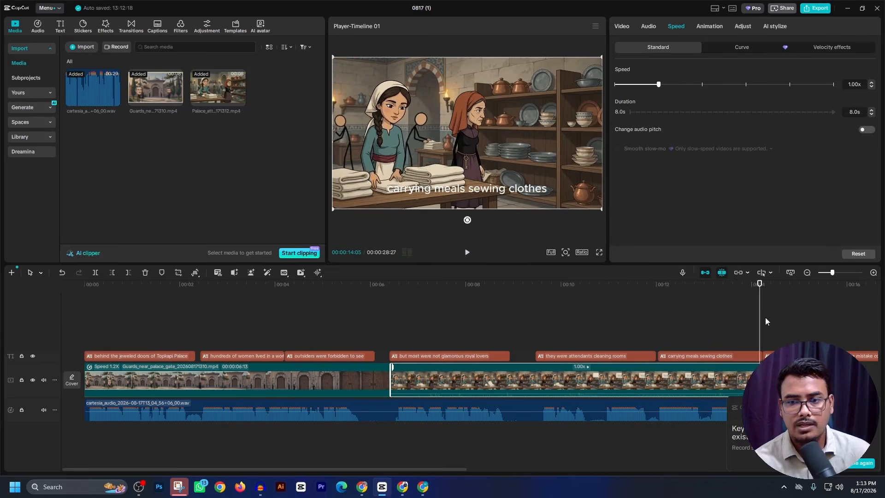
click(129, 273)
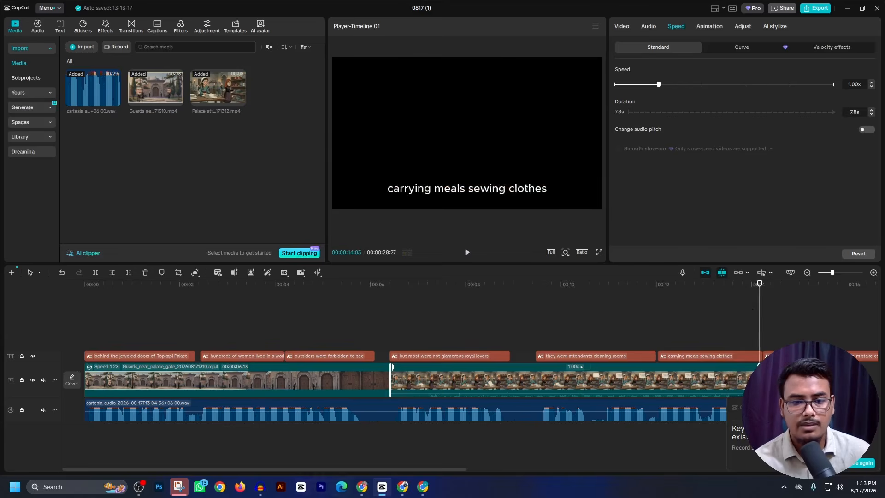
- Review the CLIP 003 narration in ChatGPT, check its video generation in Flow, and replay the matching captions in CapCut
click(361, 492)
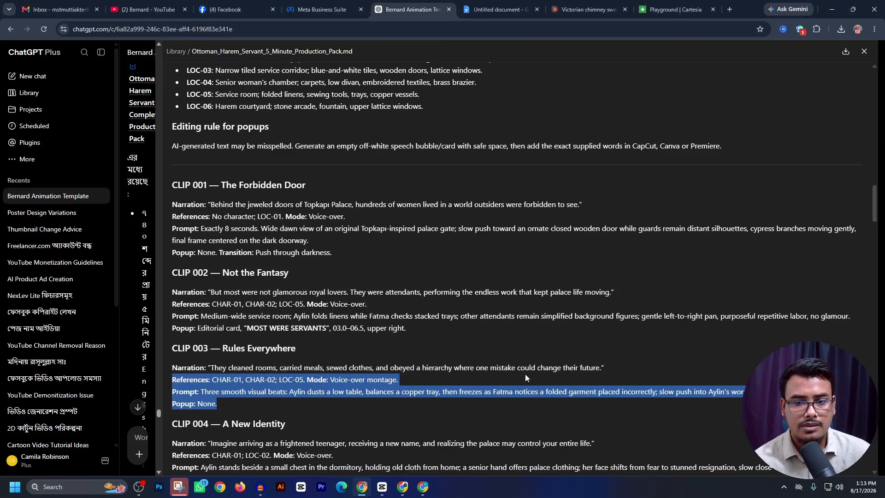
click(583, 381)
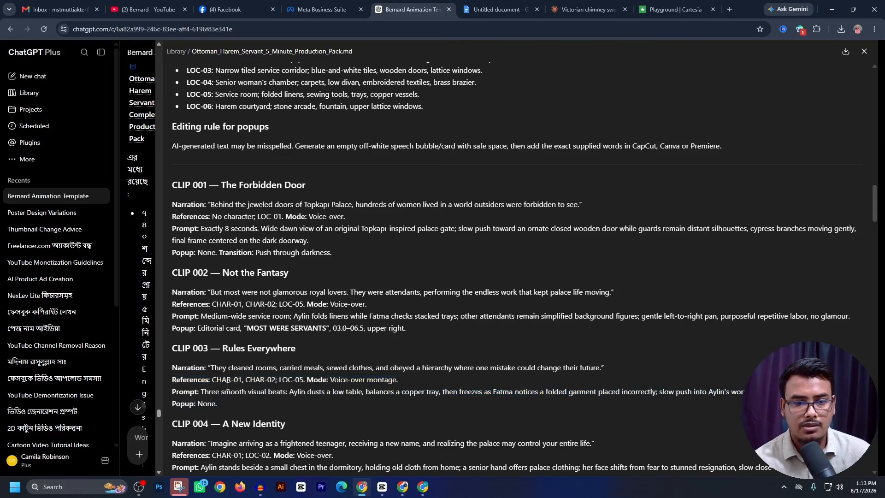
scroll(385, 455, down, 2)
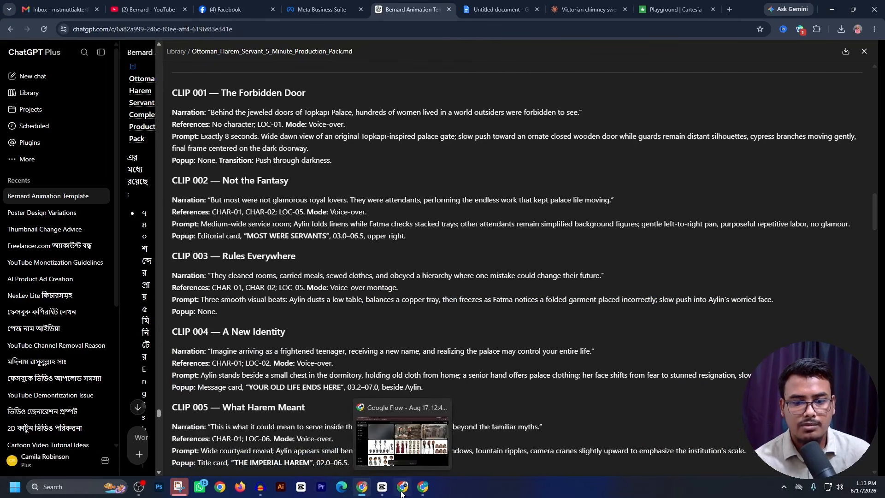
click(402, 489)
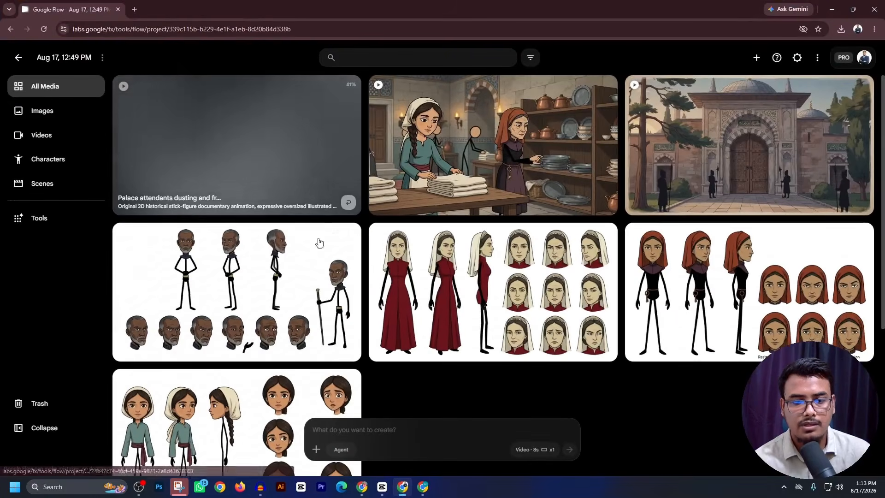
key(alt+Tab)
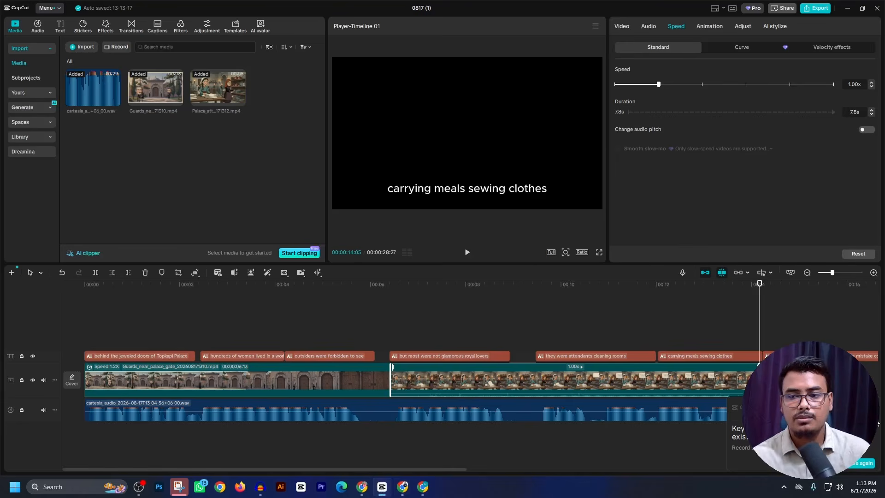
click(762, 317)
drag(762, 317, 633, 333)
click(362, 487)
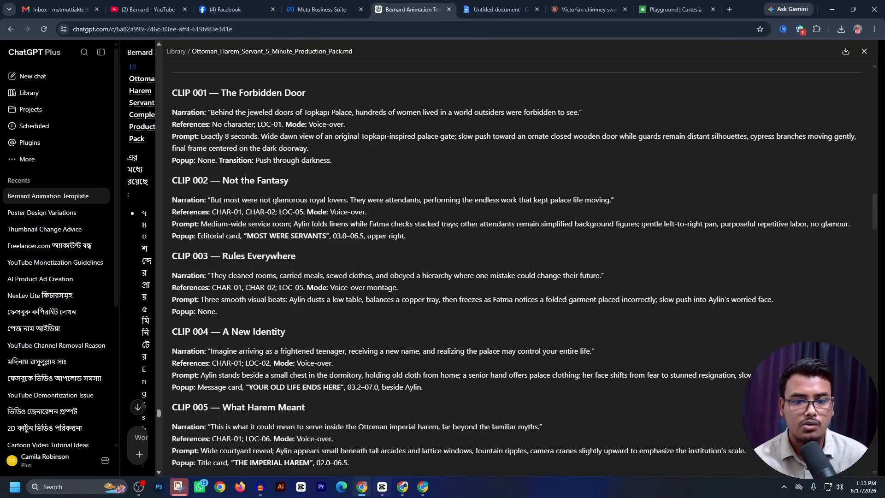
click(382, 487)
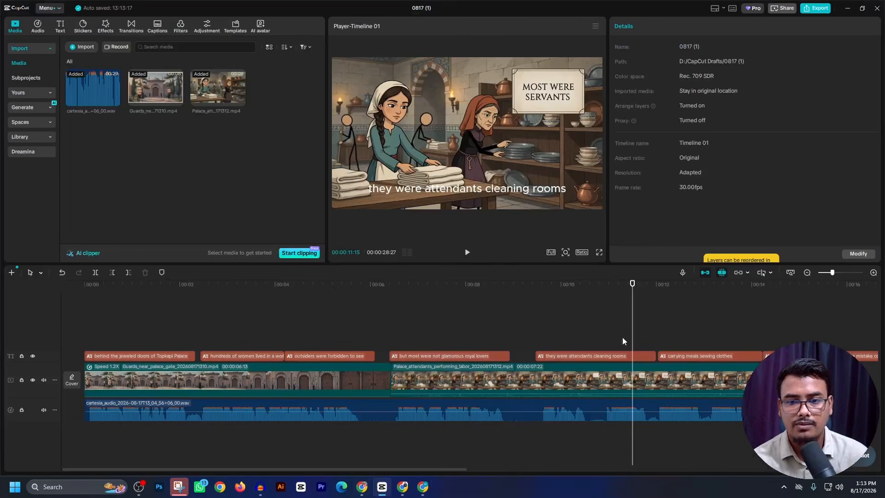
click(467, 253)
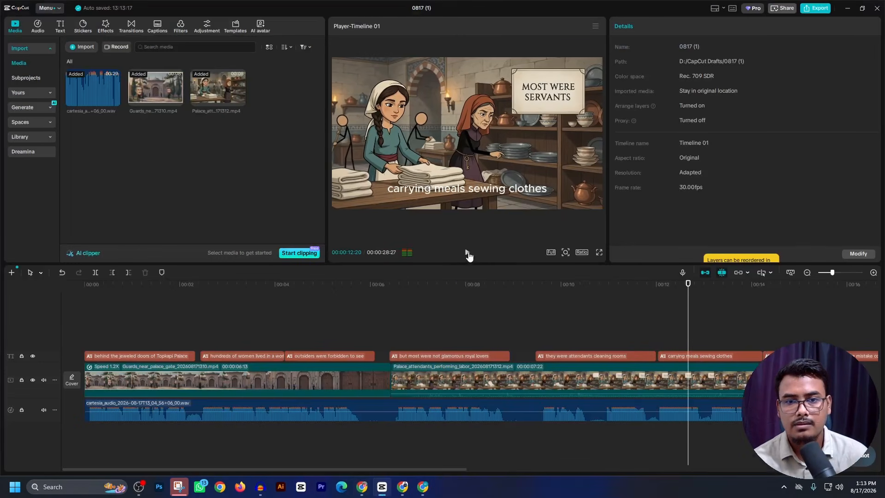
- Set the palace attendants clip's playback speed to 1.46x
click(658, 380)
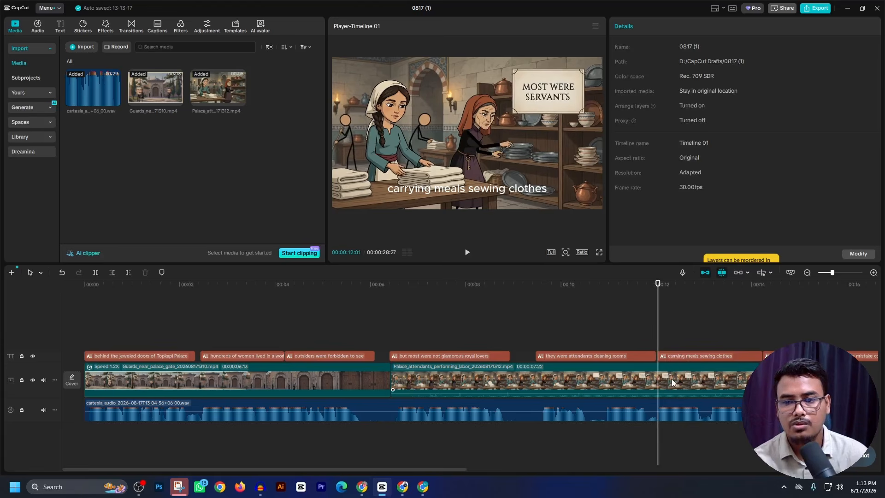
click(676, 27)
click(690, 84)
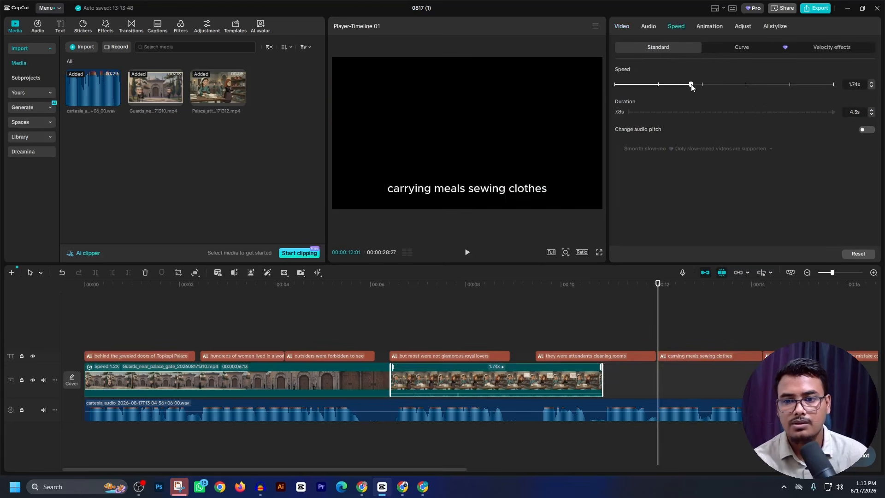
drag(683, 87, 679, 87)
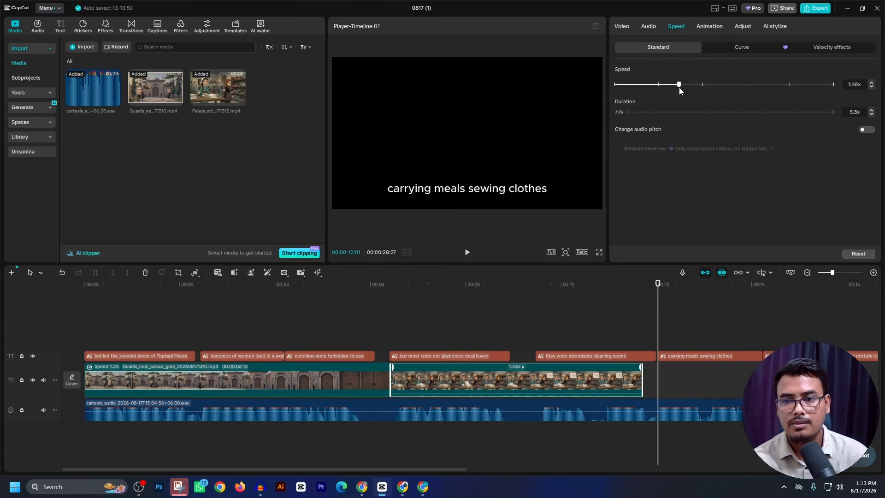
- Play the sped-up palace attendants clip against the captions and trim its end at 00:00:11:16
click(510, 318)
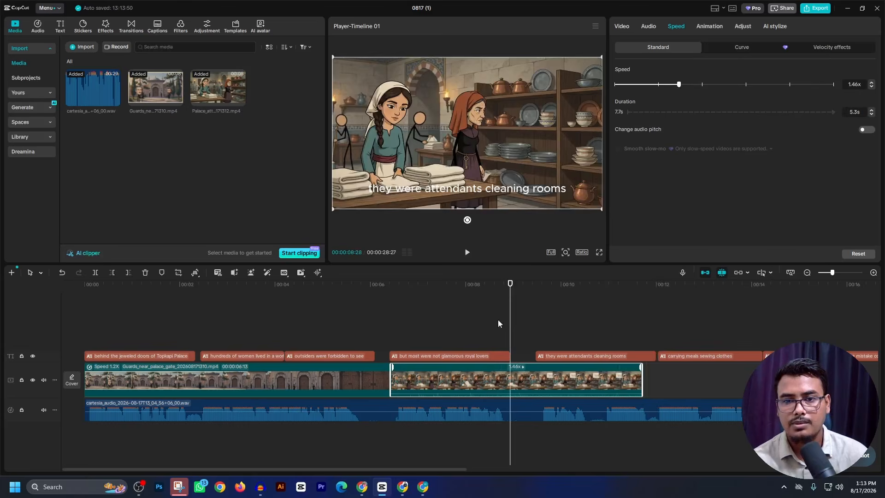
click(467, 252)
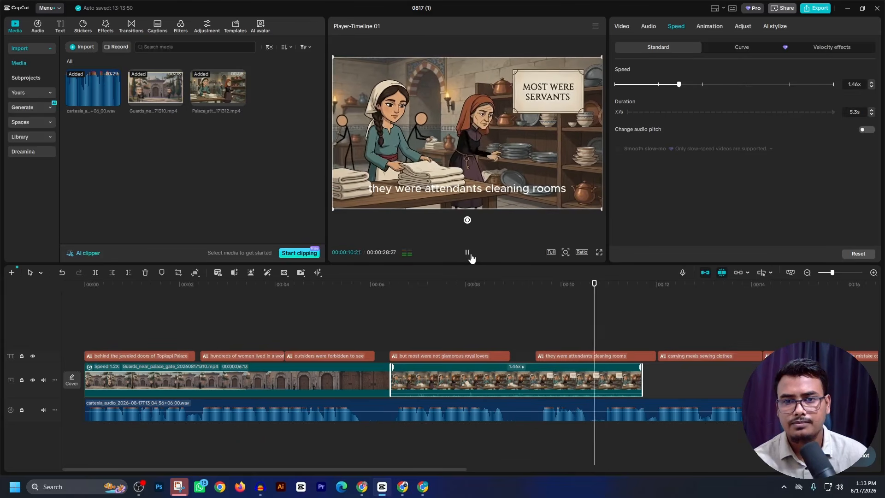
click(472, 256)
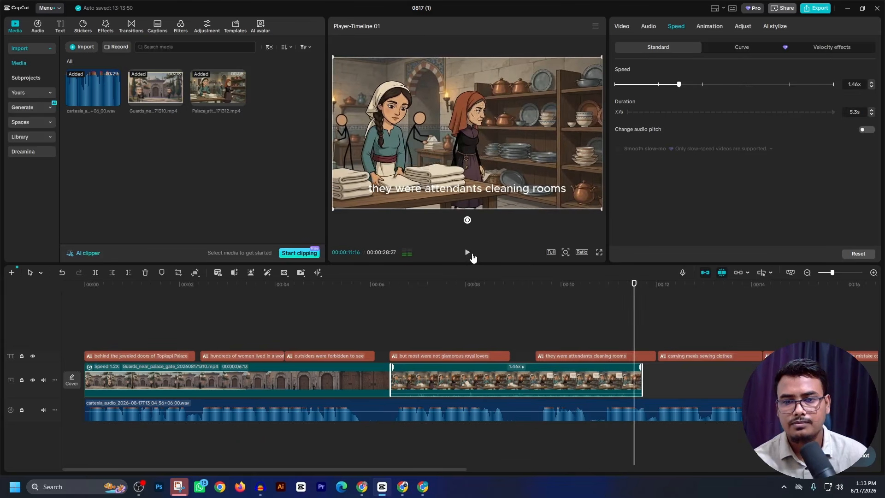
click(128, 274)
- Download the new video of Aylin dusting from Flow at 720p and place it after the palace attendants clip in CapCut
click(401, 486)
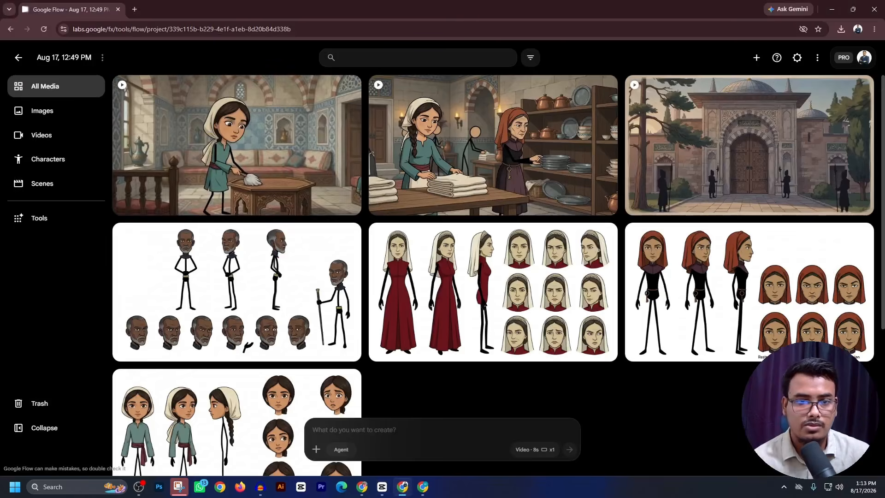
click(350, 87)
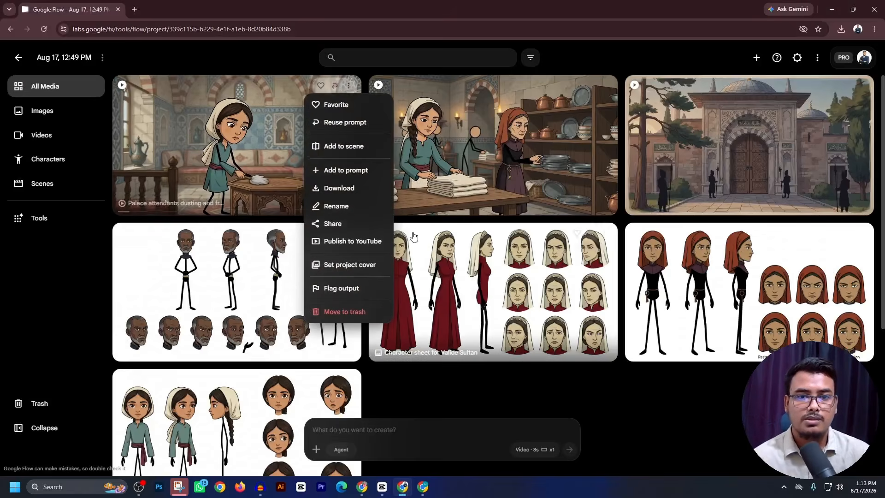
click(350, 88)
click(349, 90)
mouse_move(348, 190)
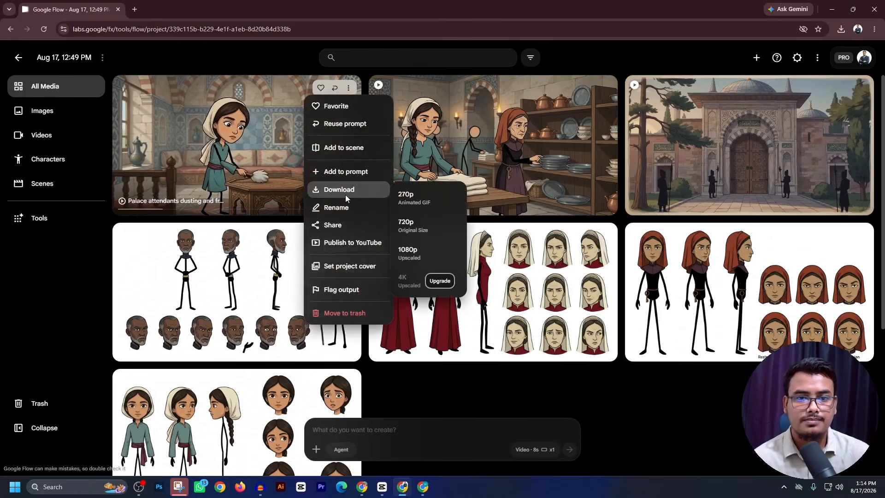
click(420, 230)
drag(781, 53, 678, 389)
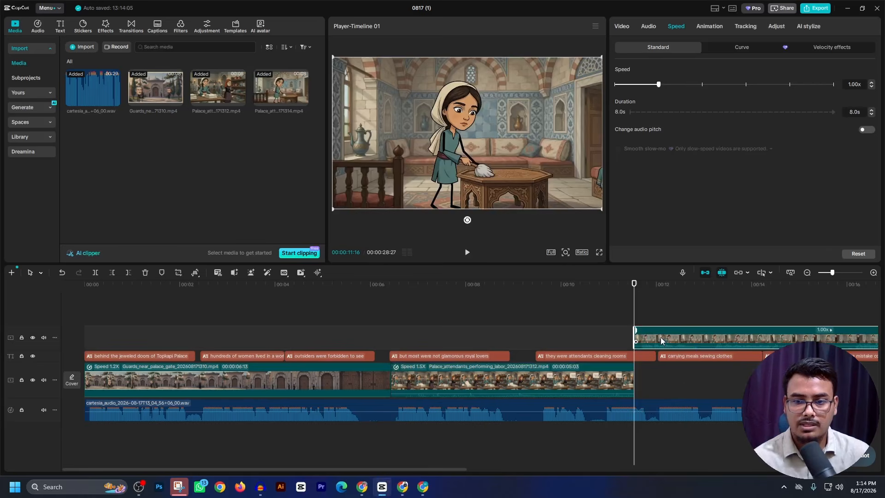
- Copy the references, prompt and popup text of CLIP 004 — A New Identity from the production pack in ChatGPT
click(362, 487)
scroll(265, 339, down, 2)
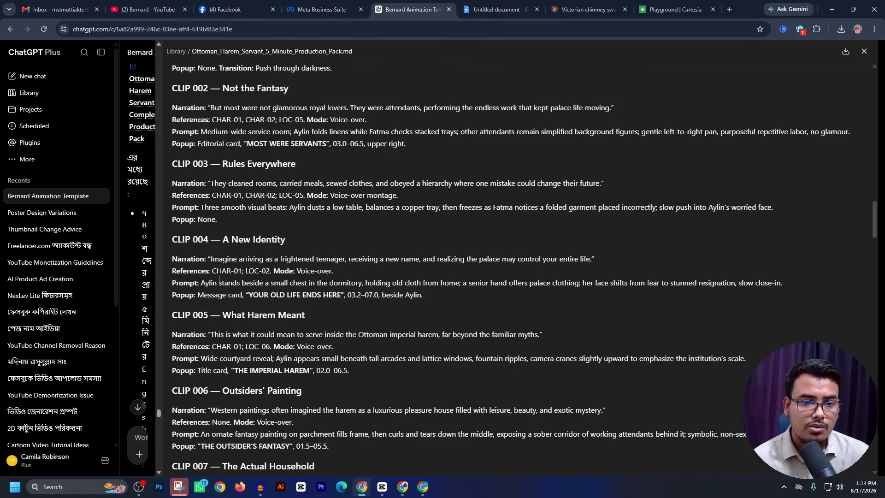
drag(228, 285, 356, 294)
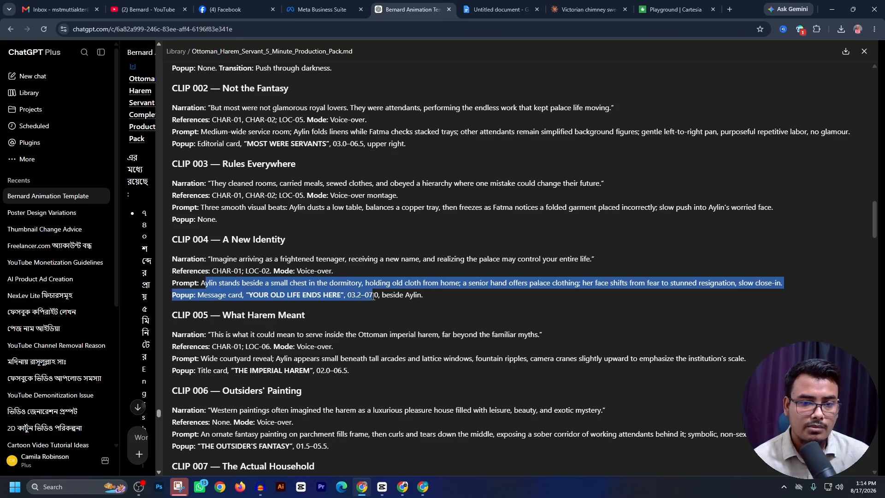
click(286, 295)
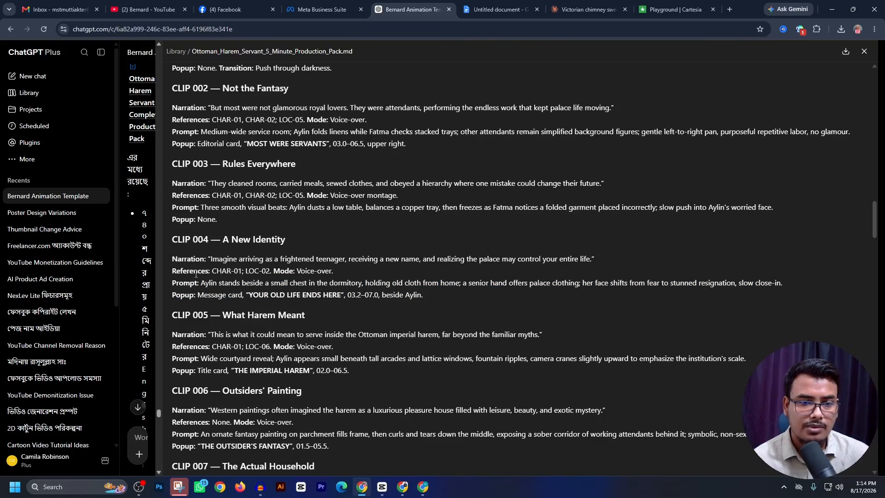
drag(170, 271, 430, 296)
key(ctrl+c)
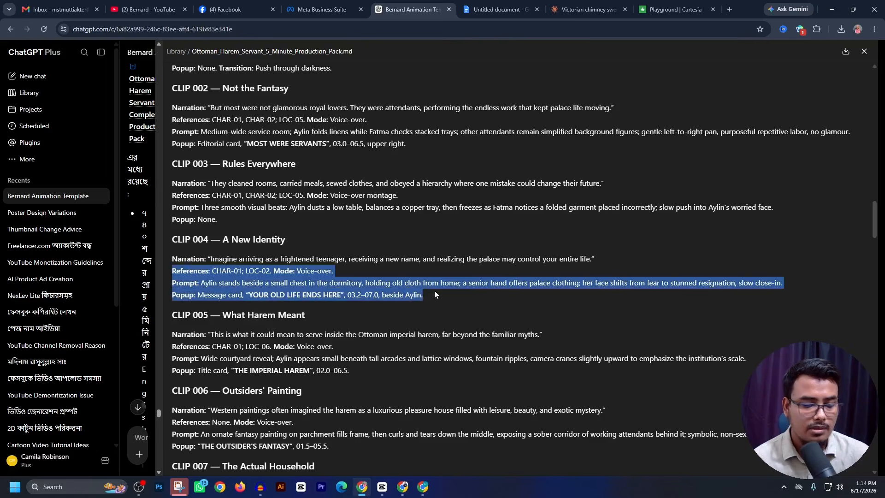
- In Flow, replace the CLIP 003 scene text with the CLIP 004 prompt and popup, omitting its references line, and generate the video
click(402, 486)
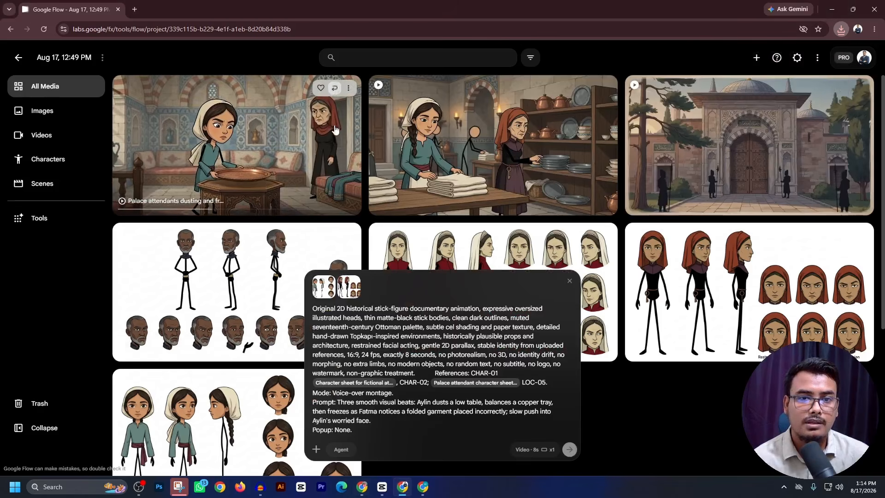
drag(432, 376, 530, 438)
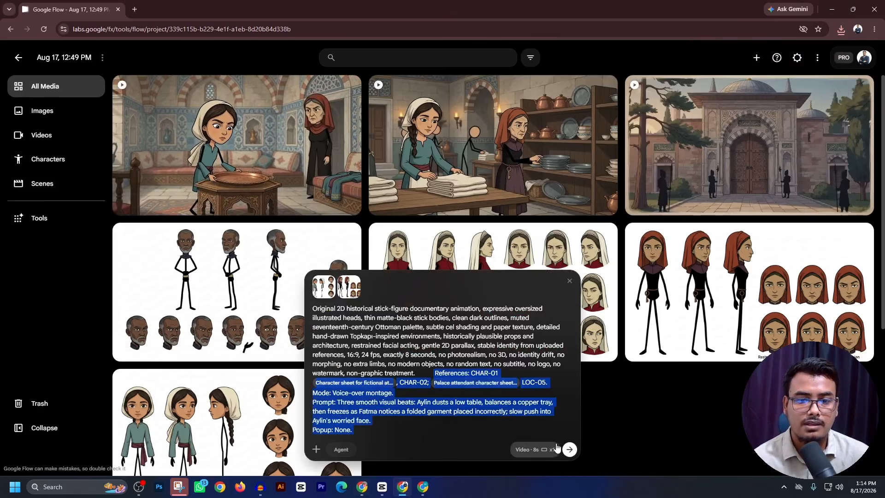
click(488, 402)
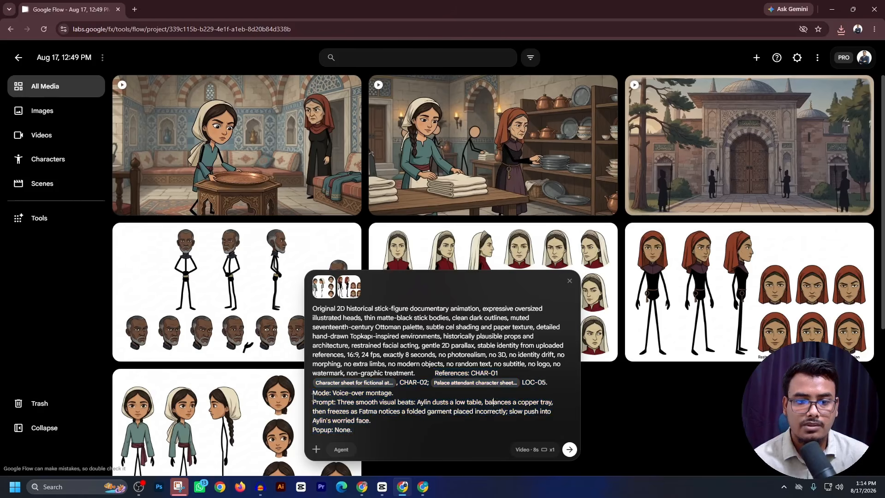
drag(312, 396, 404, 455)
key(ctrl+v)
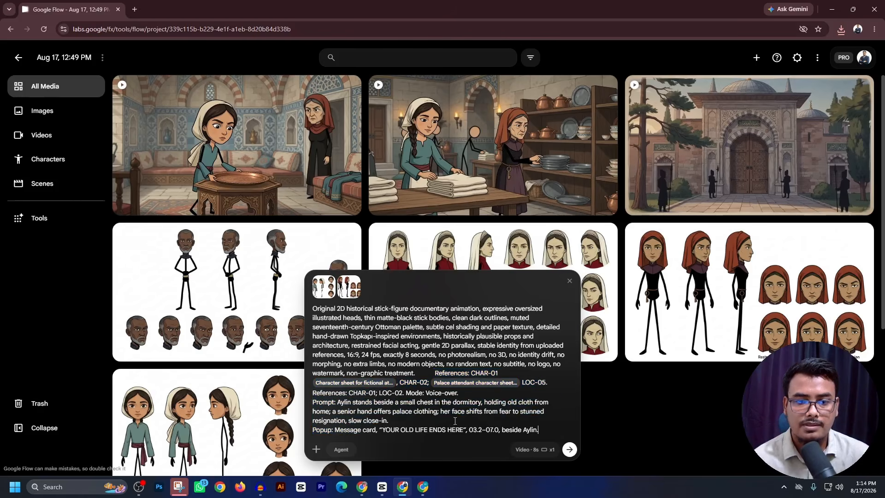
drag(374, 395, 312, 395)
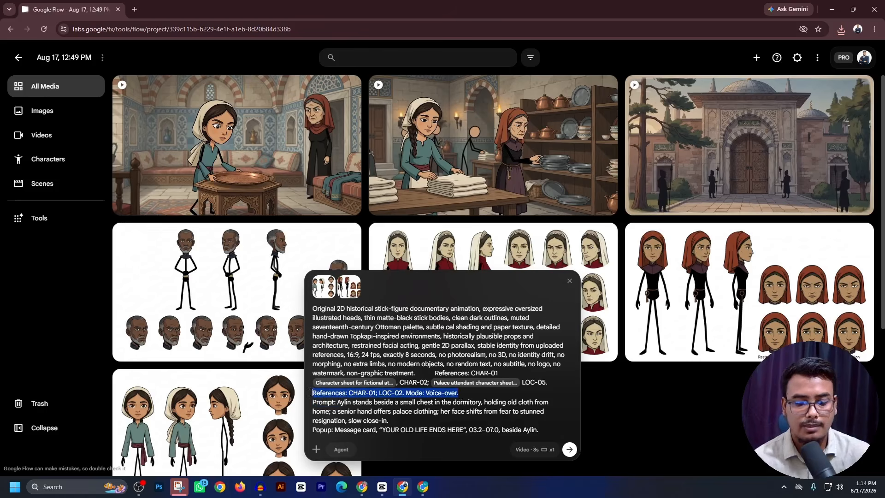
key(BackSpace)
click(570, 449)
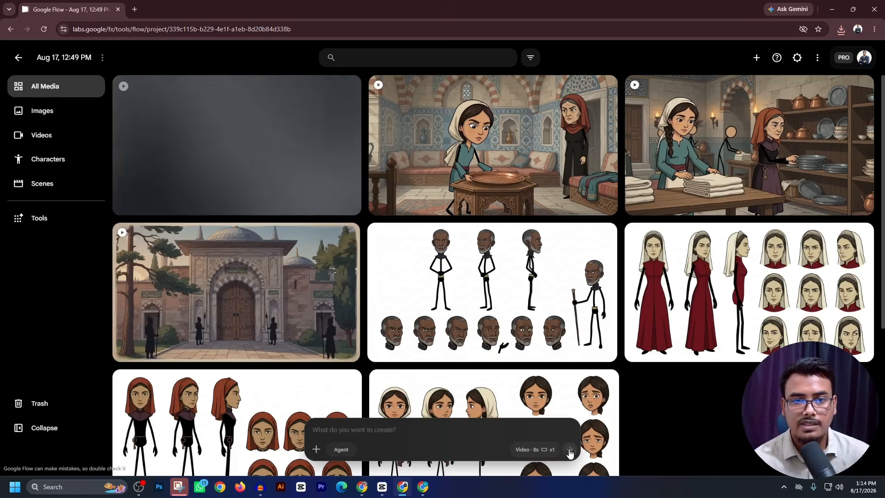
click(604, 88)
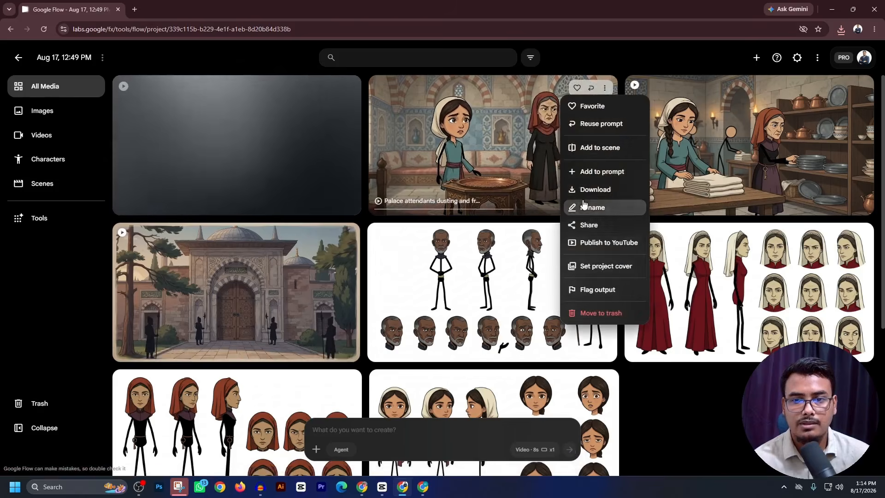
mouse_move(597, 190)
click(659, 225)
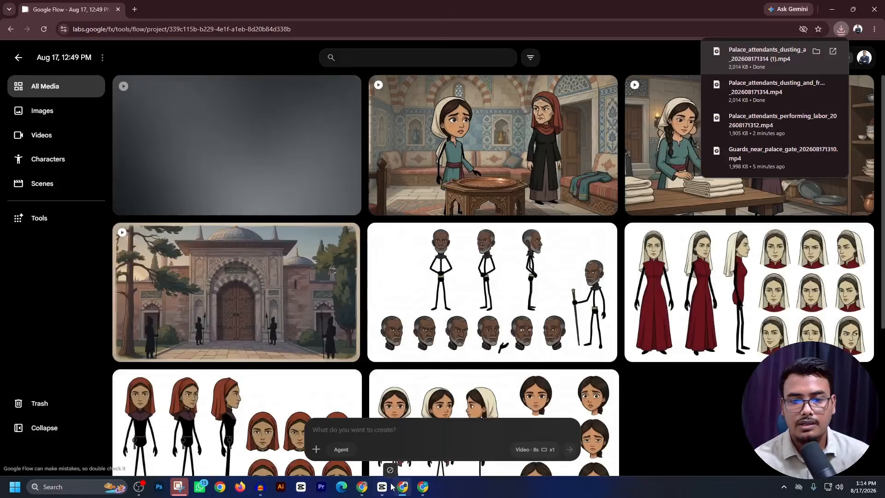
click(385, 488)
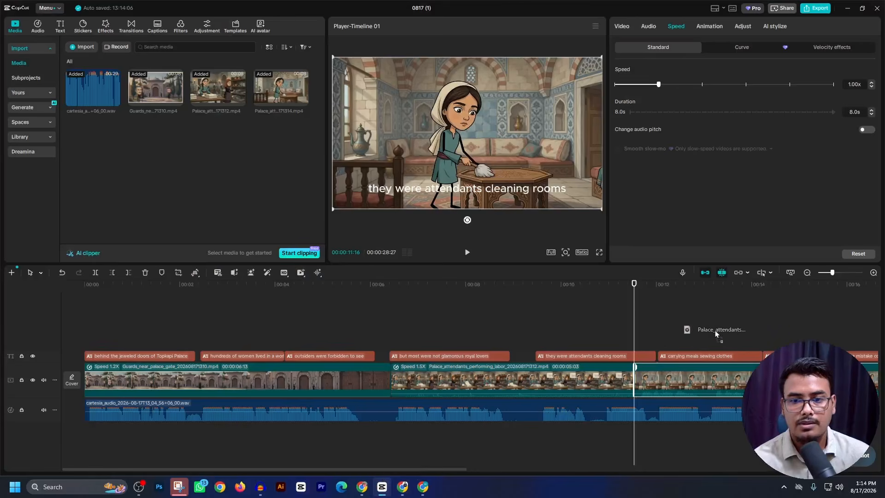
drag(870, 327, 816, 320)
click(827, 275)
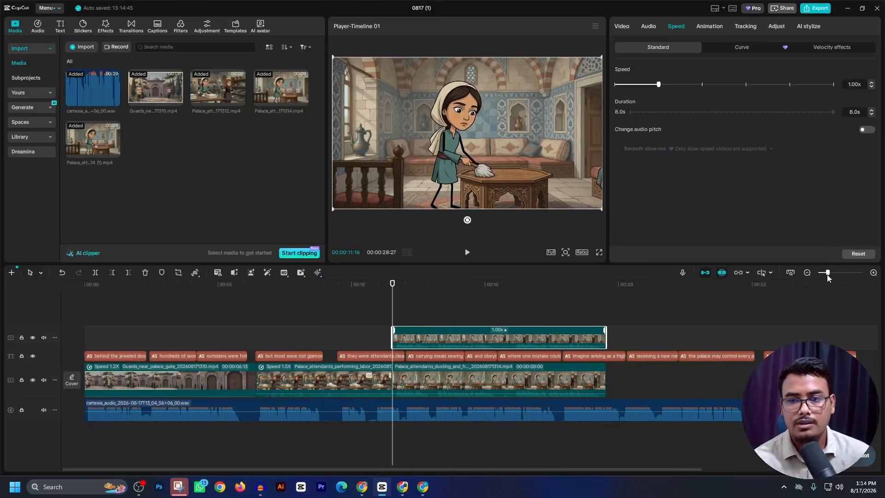
drag(539, 336, 581, 325)
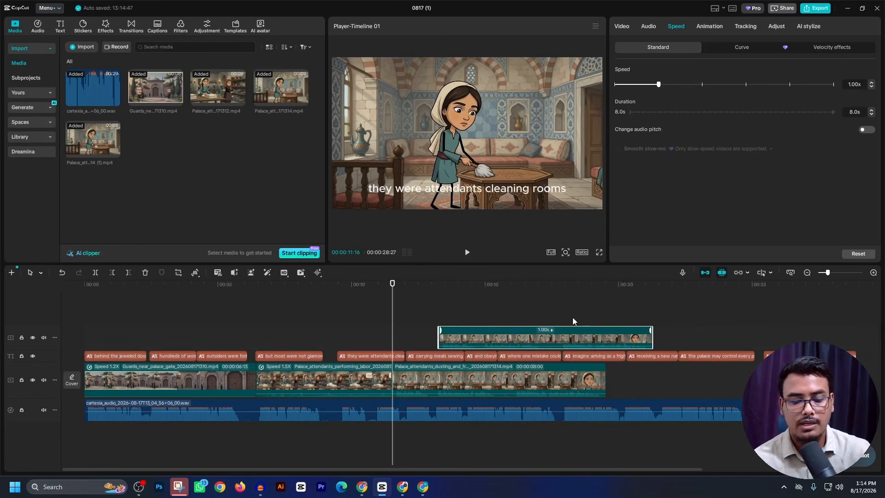
key(Delete)
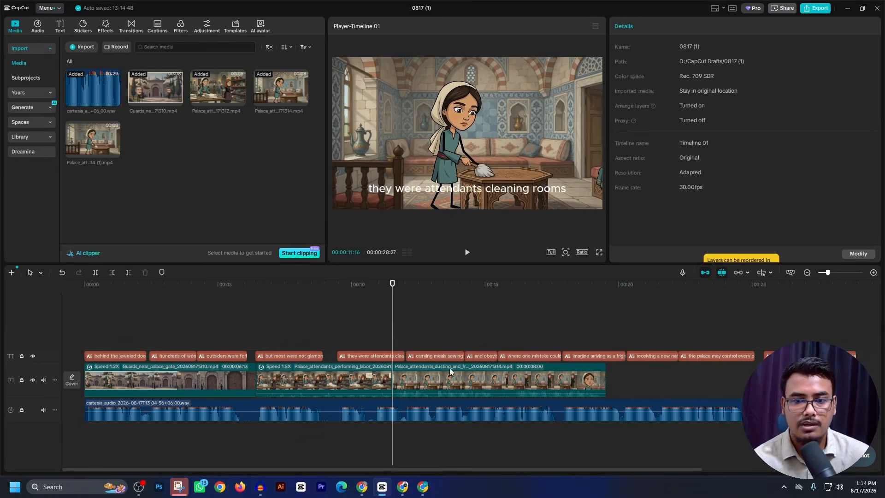
- Play the dusting clip in CapCut against its captions up to the start of the "imagine arriving as a frightened teenager" caption
click(362, 487)
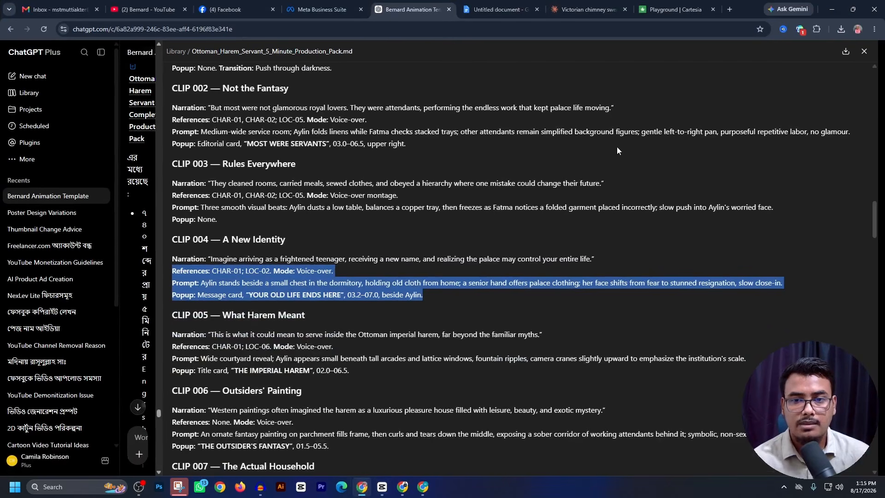
click(384, 489)
click(467, 254)
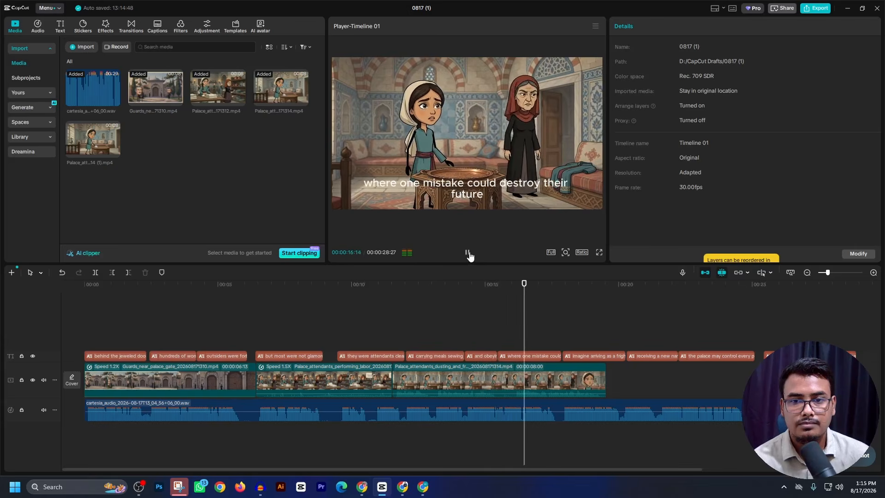
click(467, 253)
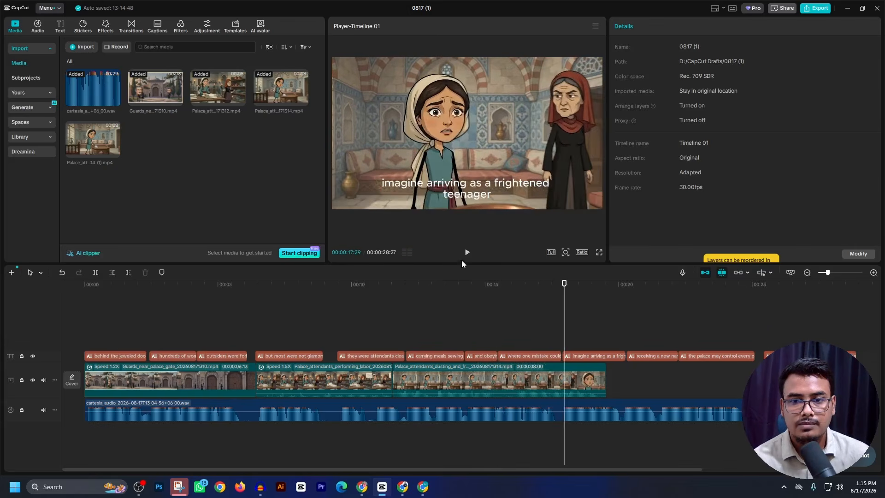
- Mute the dusting clip and set its playback speed to 1.27x
click(582, 386)
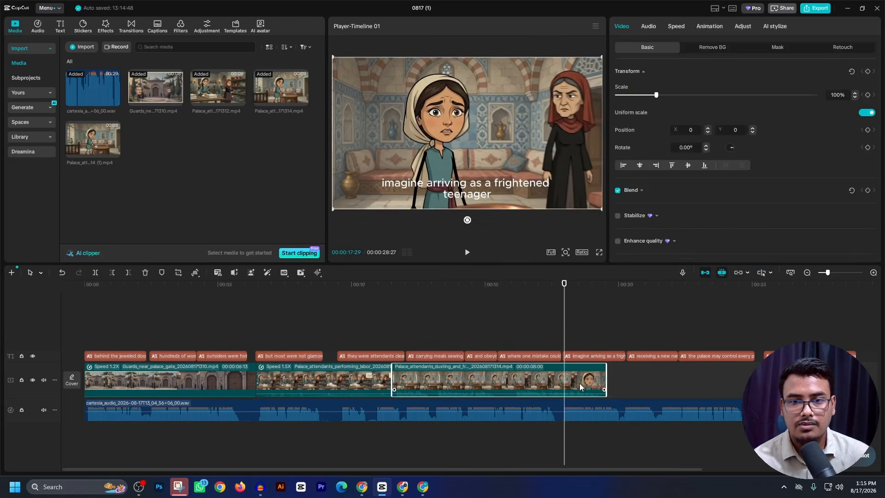
click(649, 26)
drag(678, 95, 613, 95)
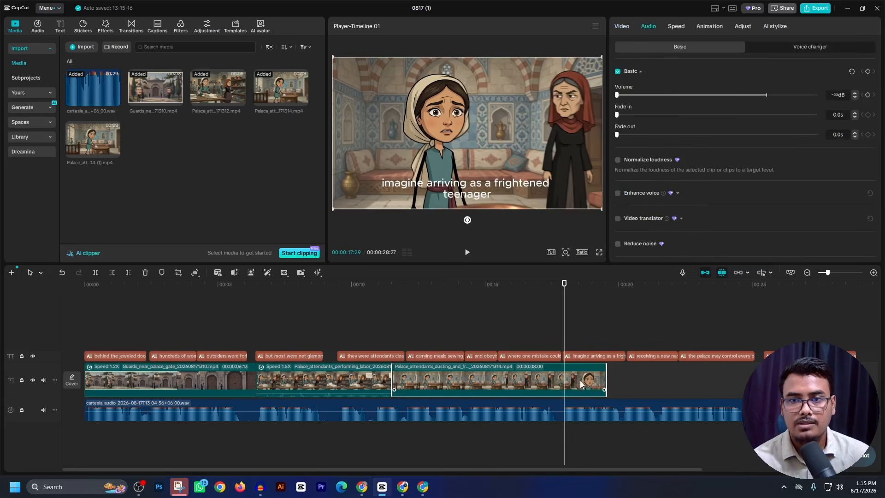
click(675, 28)
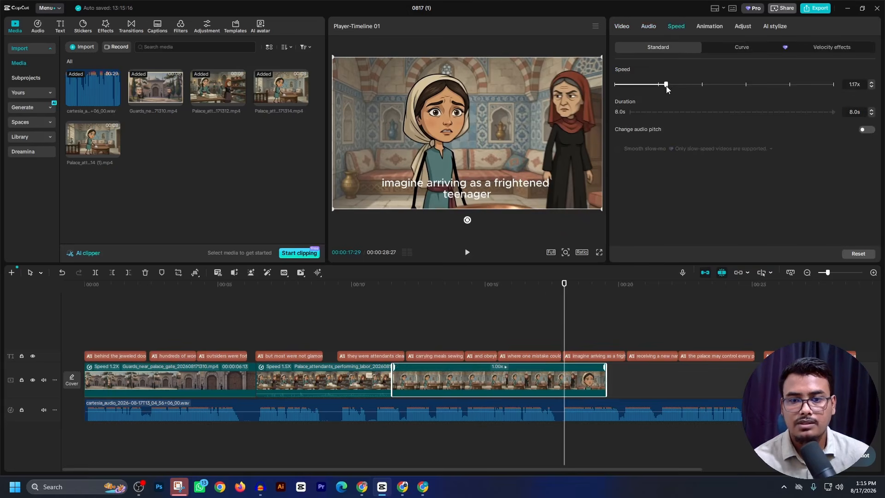
drag(666, 87, 671, 88)
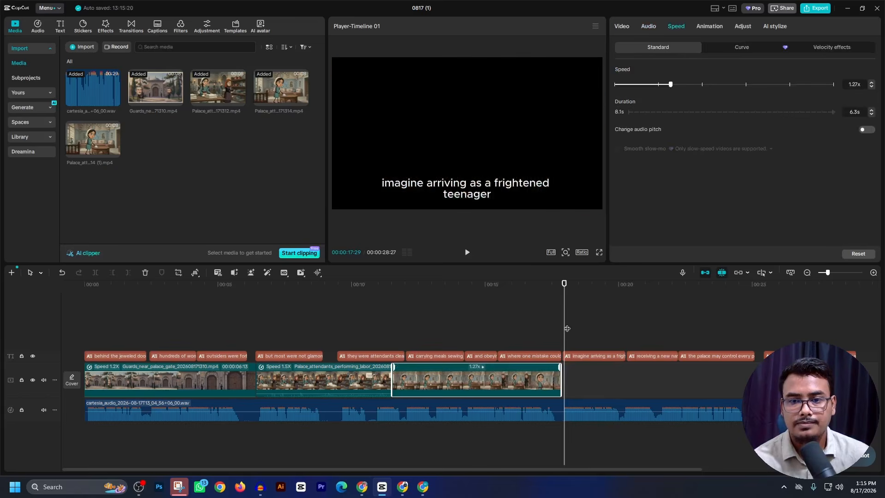
- Play the sped-up dusting clip against the captions and place the playhead at its end, 00:00:17:26
click(341, 316)
click(467, 253)
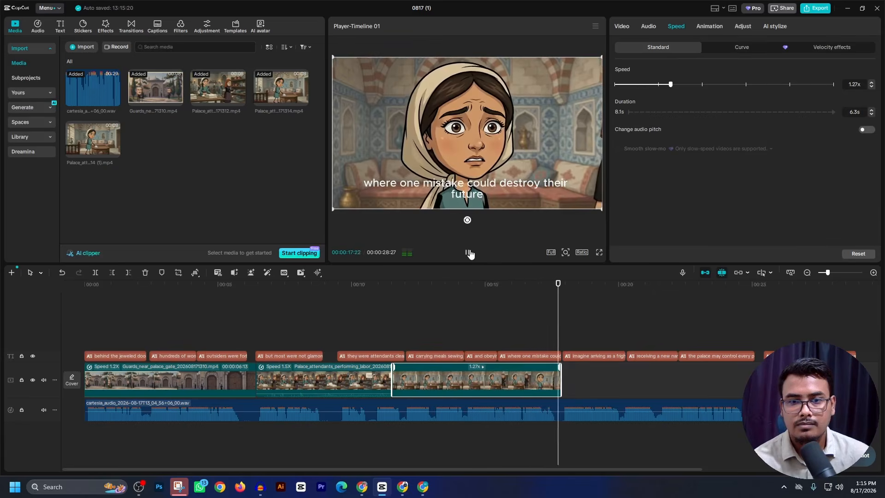
click(469, 253)
drag(559, 291, 561, 375)
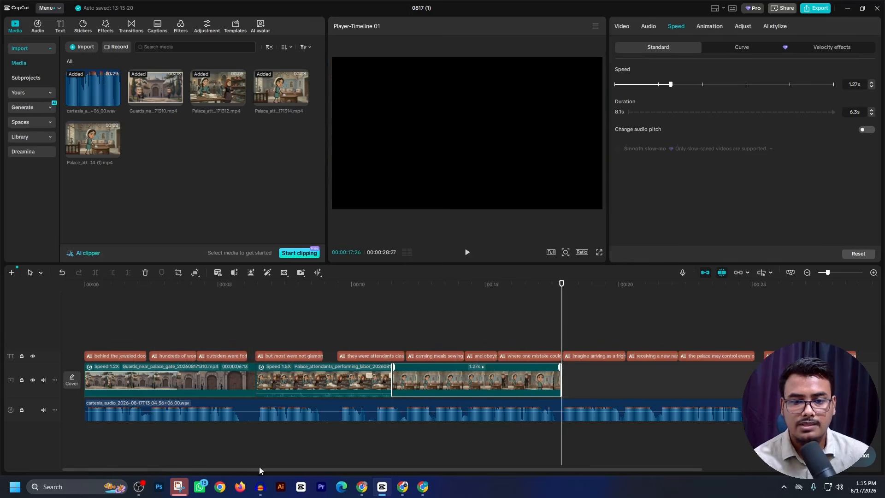
- Copy the references, prompt and popup text of CLIP 005 — What Harem Meant from the production pack in ChatGPT
click(362, 491)
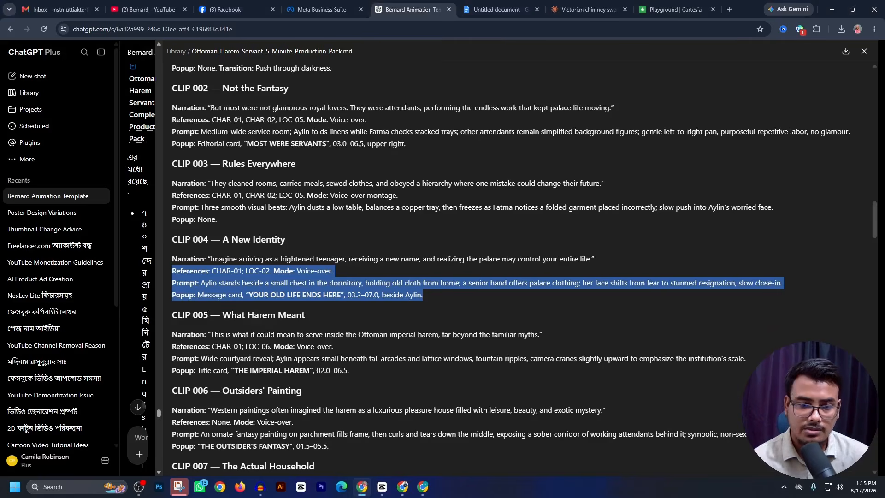
scroll(301, 335, down, 1)
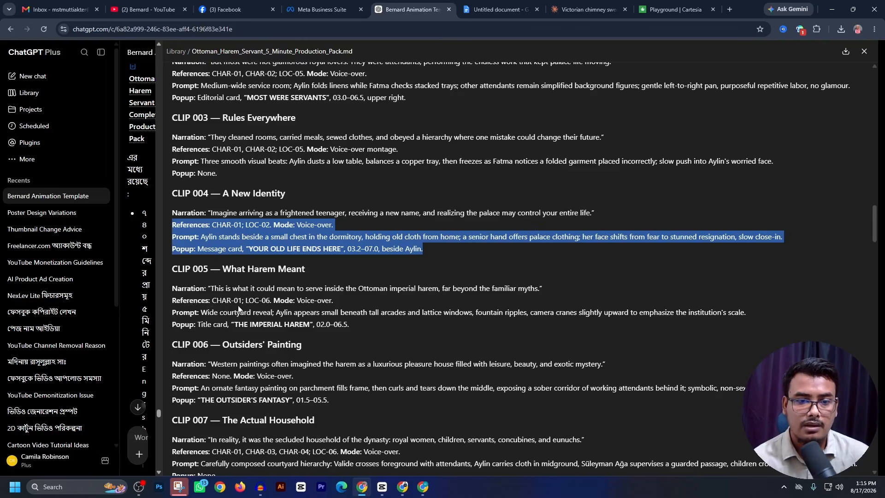
drag(174, 300, 364, 327)
key(ctrl+c)
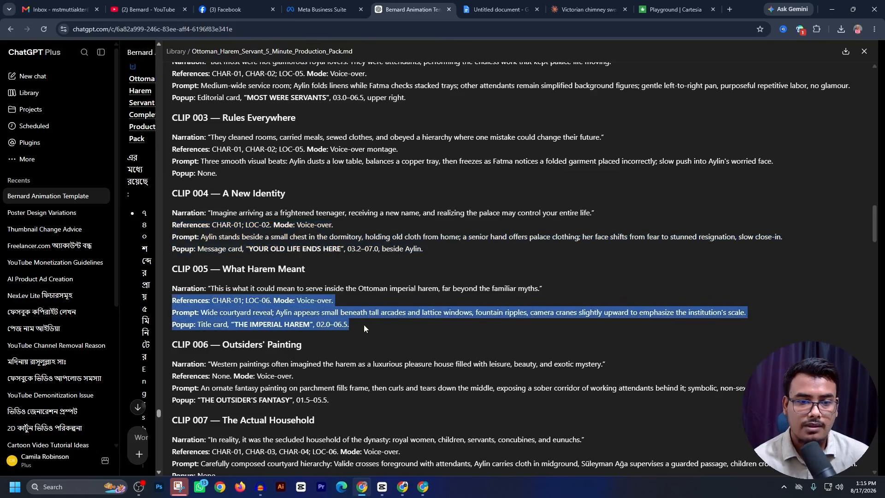
- Reuse the CLIP 004 video's prompt in Flow and replace its references and scene text with the copied CLIP 005 text
click(374, 484)
click(402, 487)
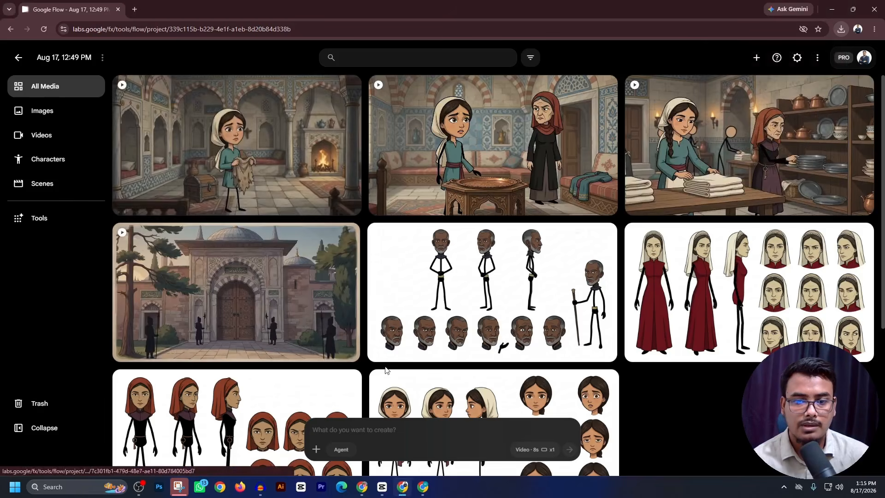
click(329, 88)
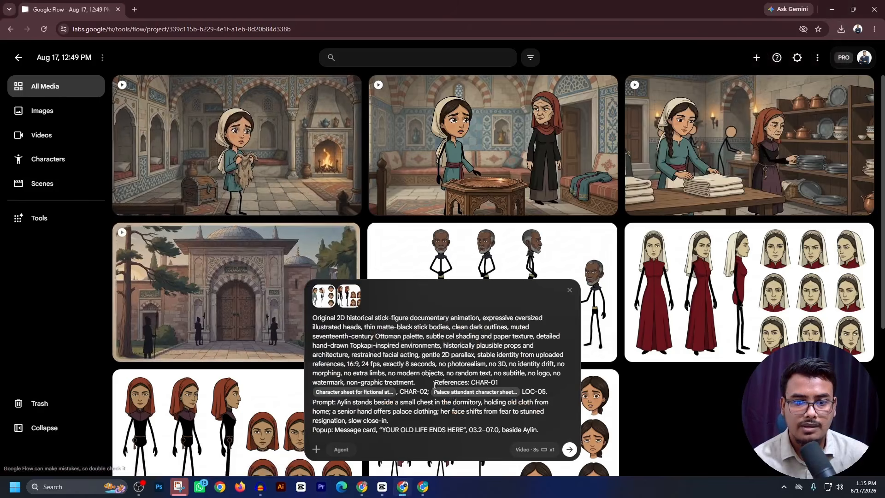
drag(433, 384, 554, 438)
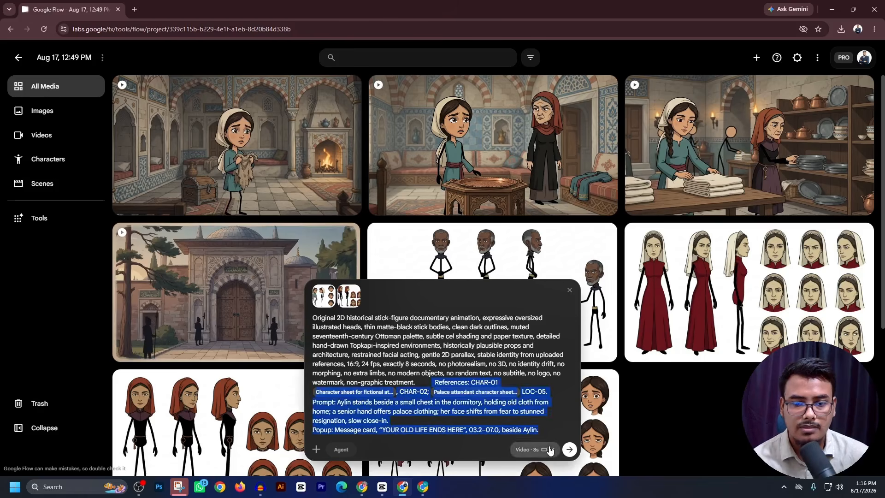
key(ctrl+v)
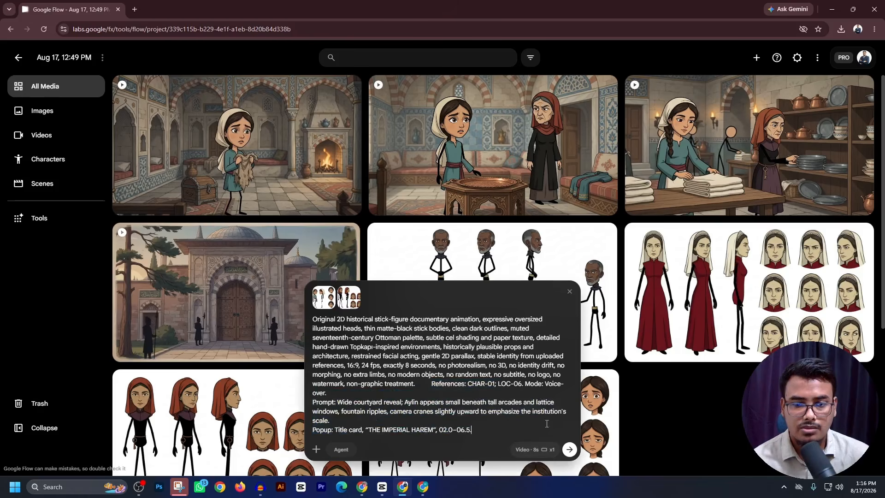
- Attach Aylin's character sheet after the CHAR-01 reference and generate the CLIP 005 courtyard video
click(495, 390)
text(@)
click(373, 105)
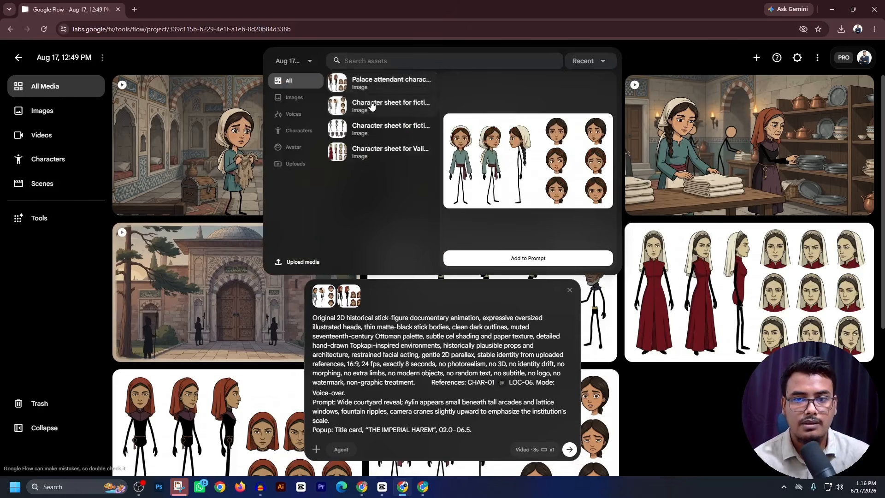
click(528, 258)
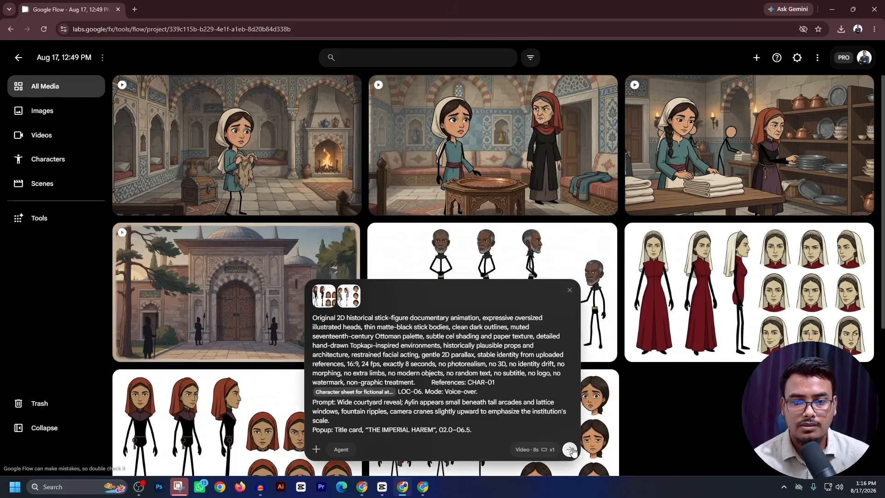
click(571, 449)
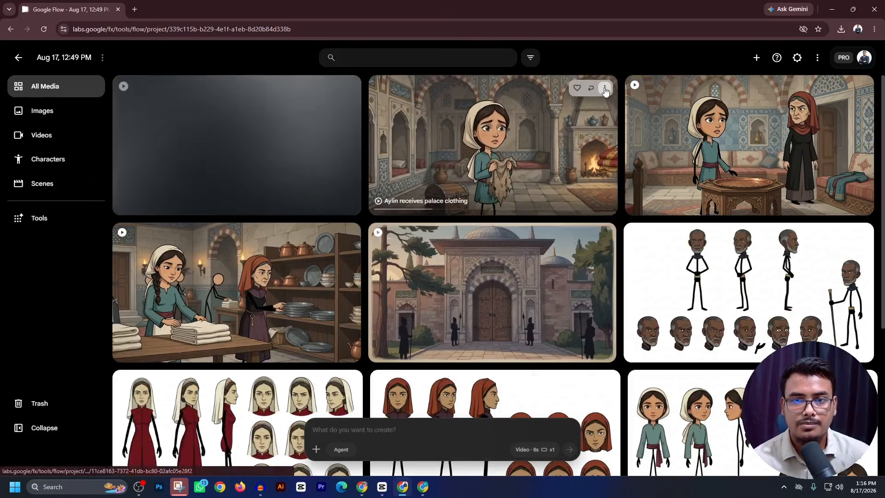
- Download the Aylin receives palace clothing video from Flow and place it after the dusting clip on the CapCut timeline
click(605, 91)
drag(756, 59, 595, 368)
- Play the palace clothing clip up to the end of its last caption and set its speed to 1.14x
click(467, 252)
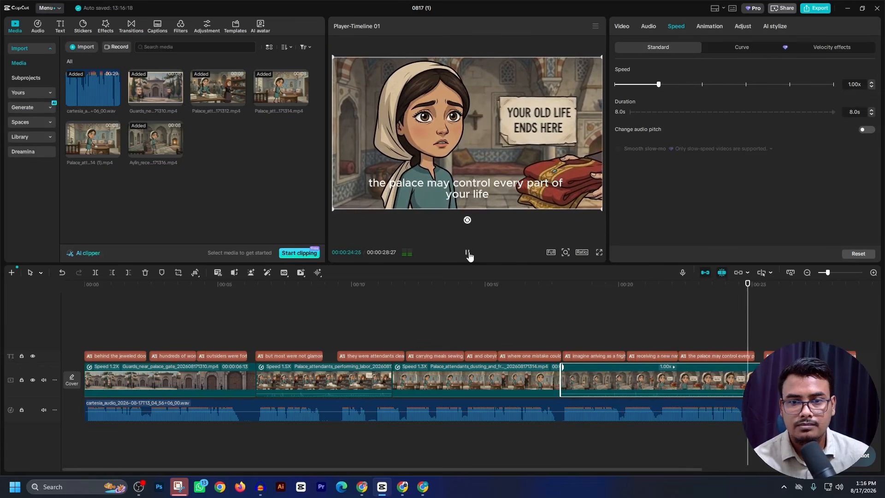
click(469, 254)
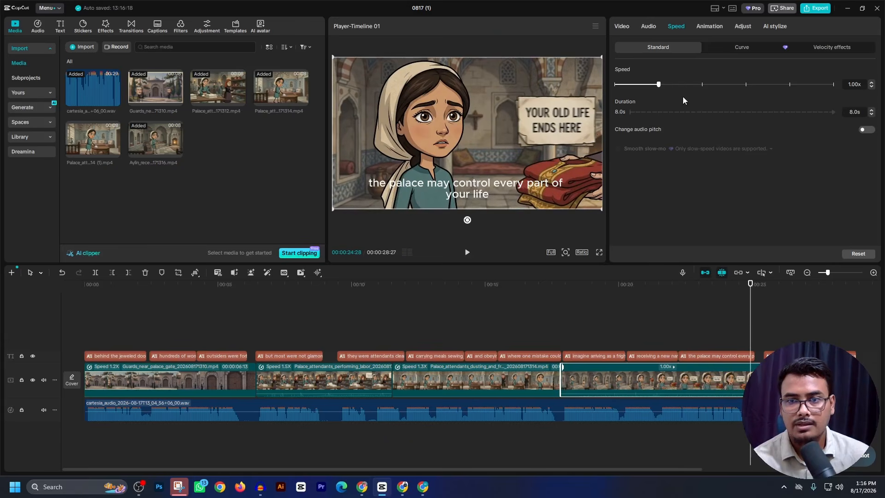
drag(663, 86, 668, 86)
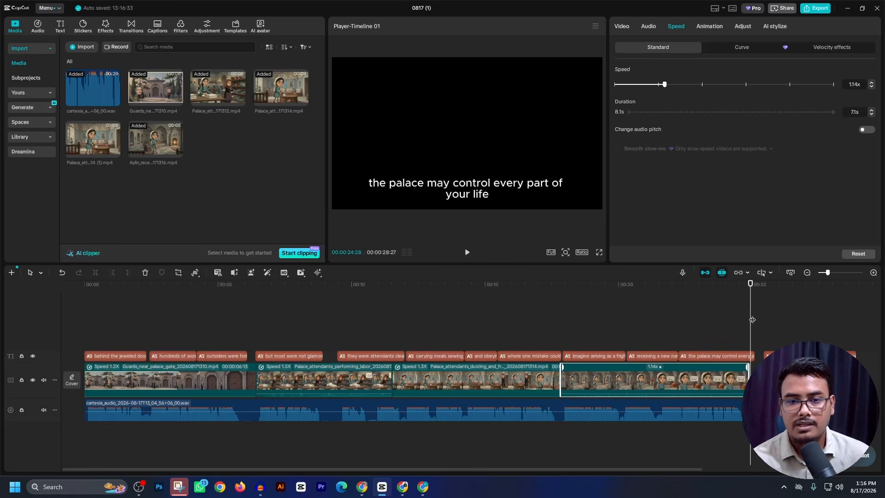
- Return the playhead to the start and delete all captions from the timeline
drag(752, 319, 2, 353)
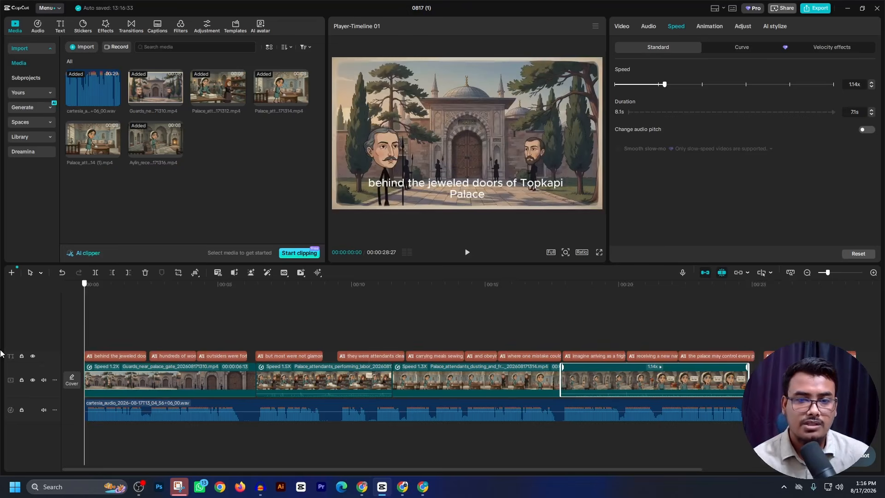
drag(117, 334, 835, 336)
key(Delete)
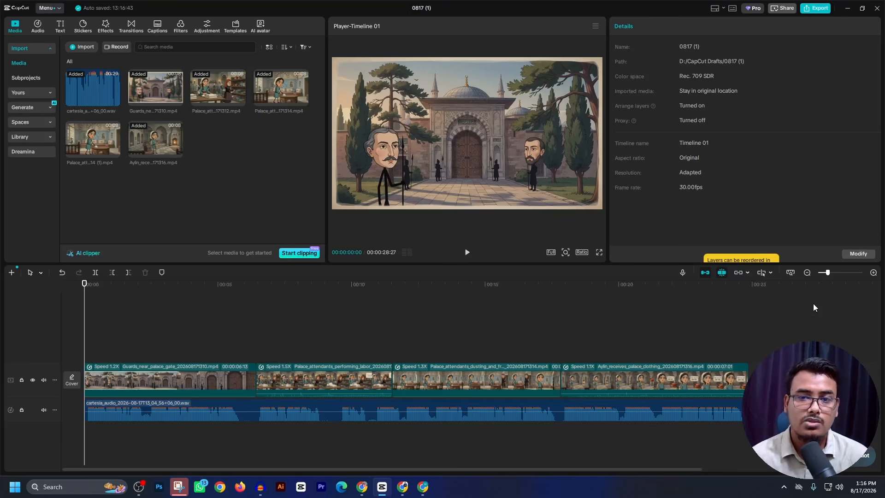
- Download the finished courtyard video from Flow at 720p and place it after the palace clothing clip on the CapCut timeline
click(401, 487)
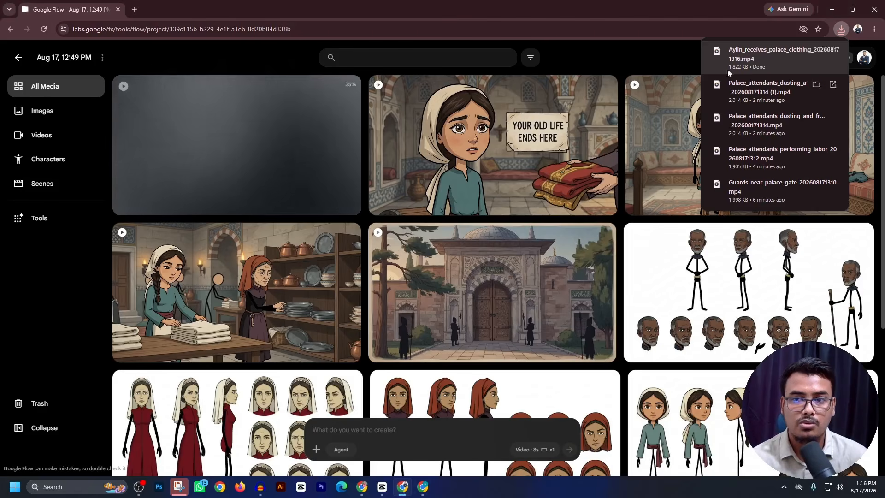
mouse_move(248, 313)
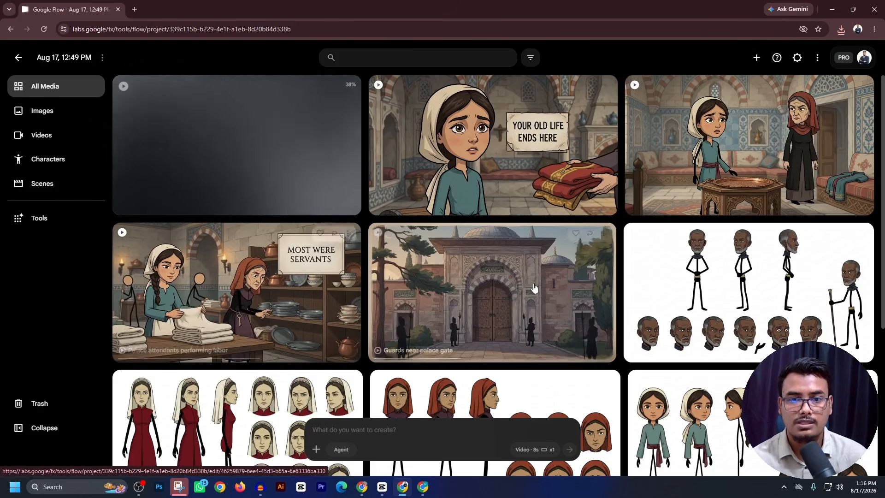
mouse_move(533, 288)
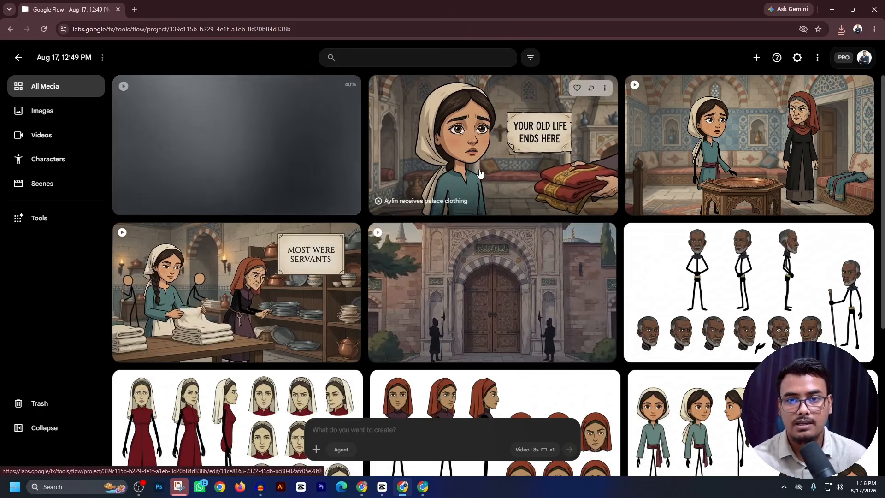
mouse_move(708, 168)
mouse_move(477, 156)
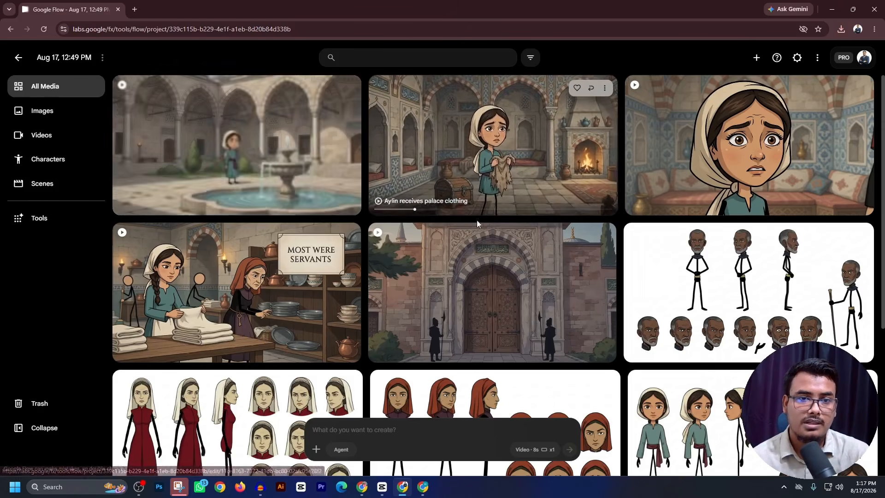
click(348, 87)
mouse_move(358, 184)
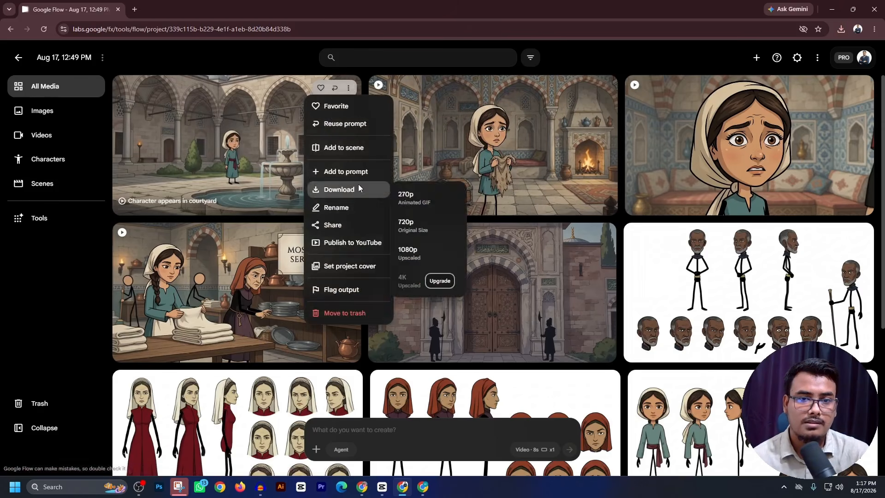
click(413, 226)
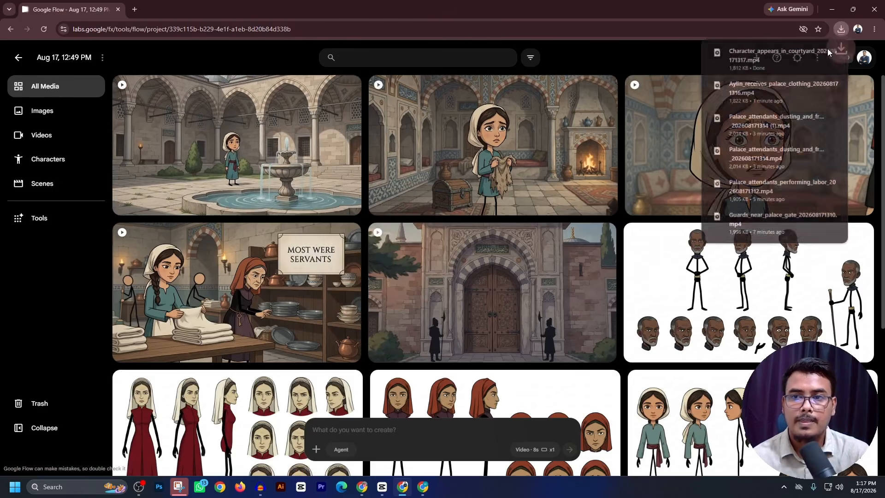
drag(737, 56, 757, 359)
drag(242, 353, 795, 380)
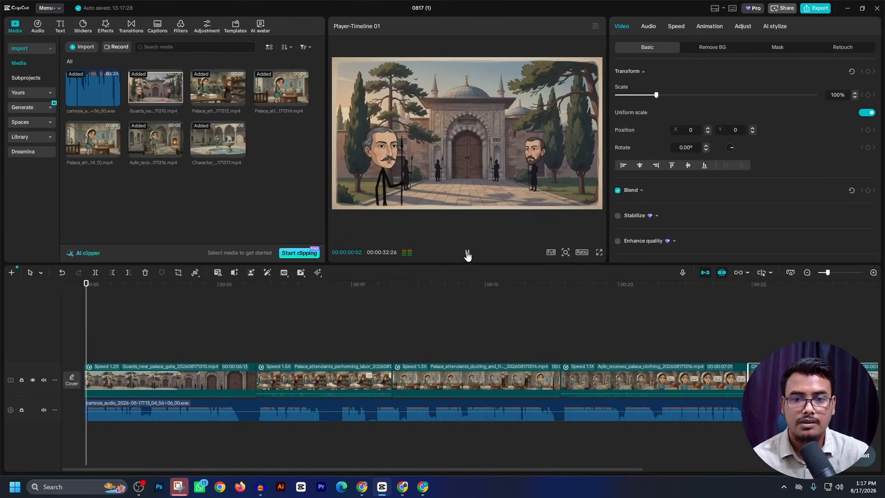
- Play from 00:00:23:15 to the end of the voice-over and set the courtyard clip's speed to 1.52x
drag(90, 312, 711, 347)
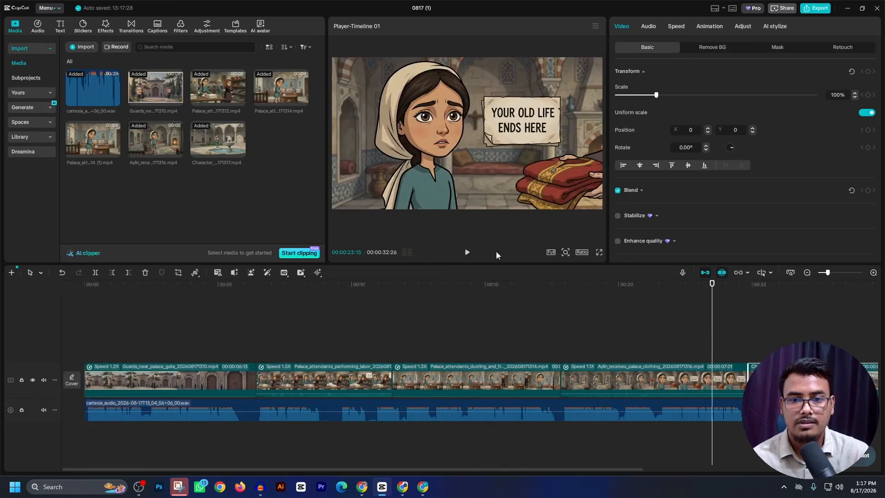
click(465, 253)
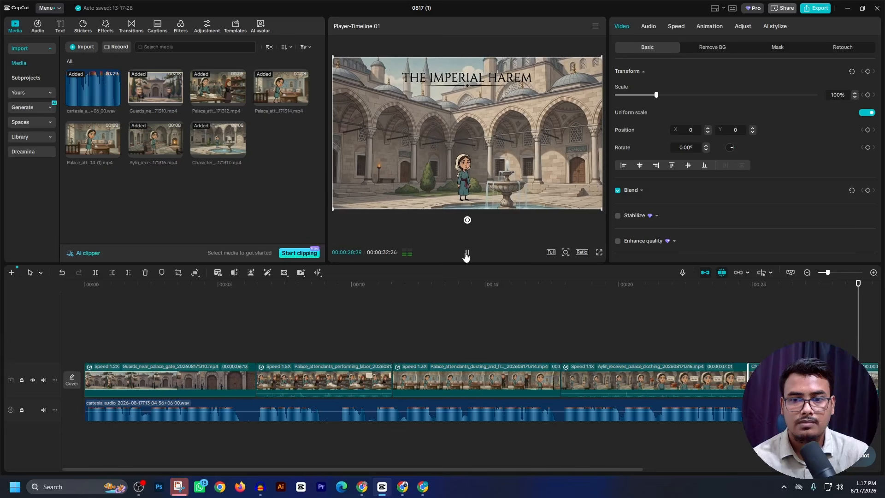
click(466, 253)
click(676, 26)
drag(658, 85, 681, 85)
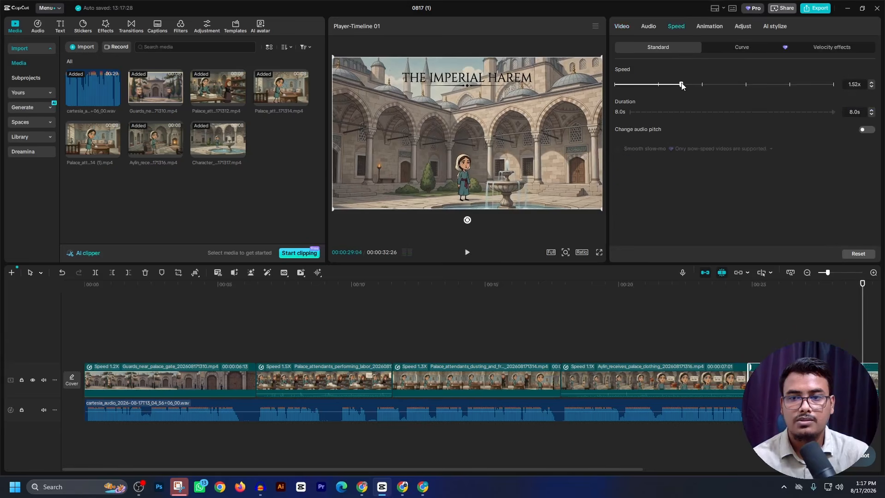
- Trim the courtyard clip's end to the voice-over's end at 00:00:28:27 and return the playhead to the start
drag(862, 316, 671, 338)
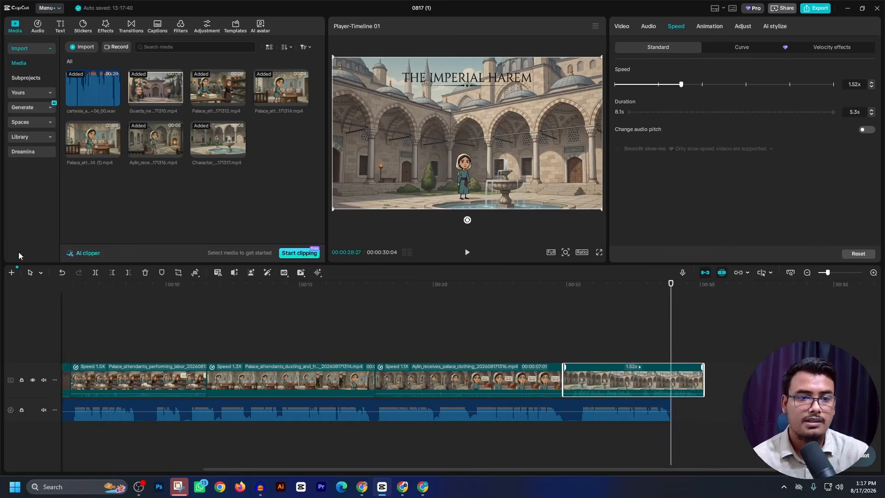
click(122, 273)
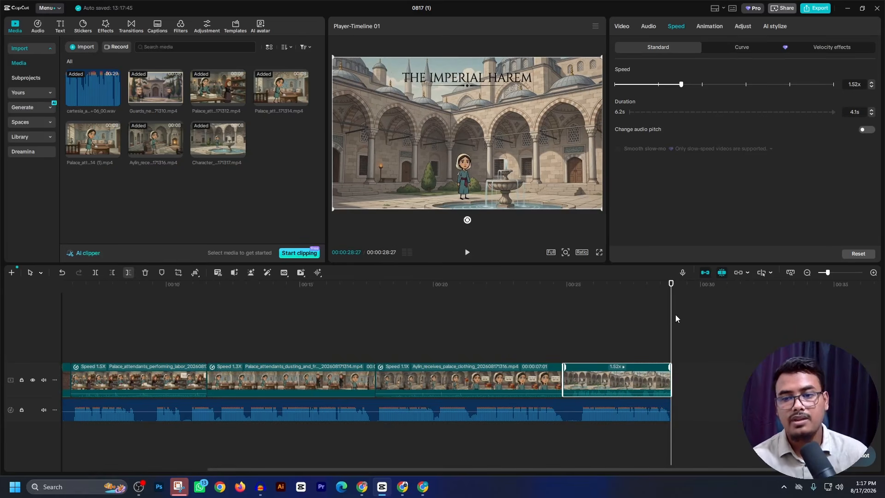
key(Home)
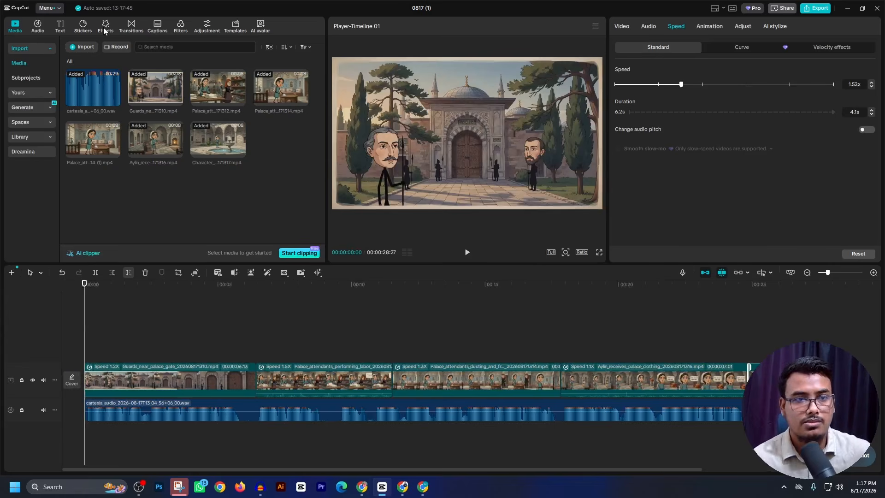
- Find the Mix transition with the recent search "mix." and place it between the first two clips, accepting duplicate frames
click(130, 26)
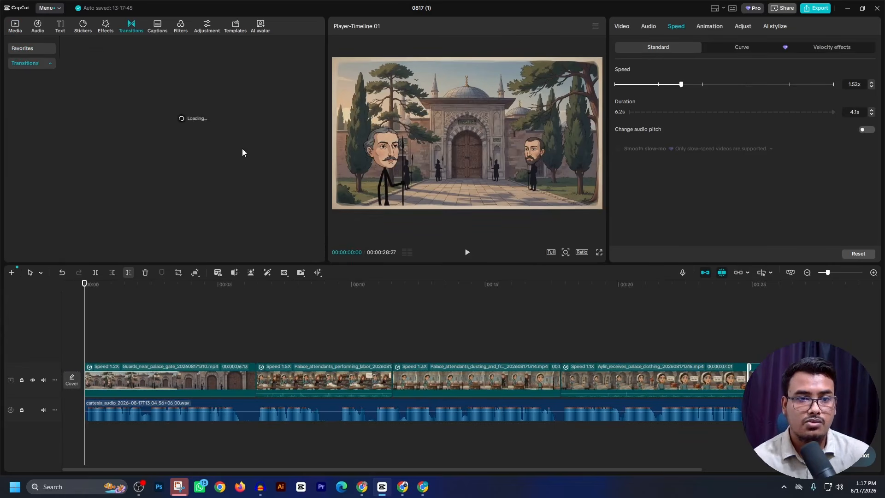
click(138, 48)
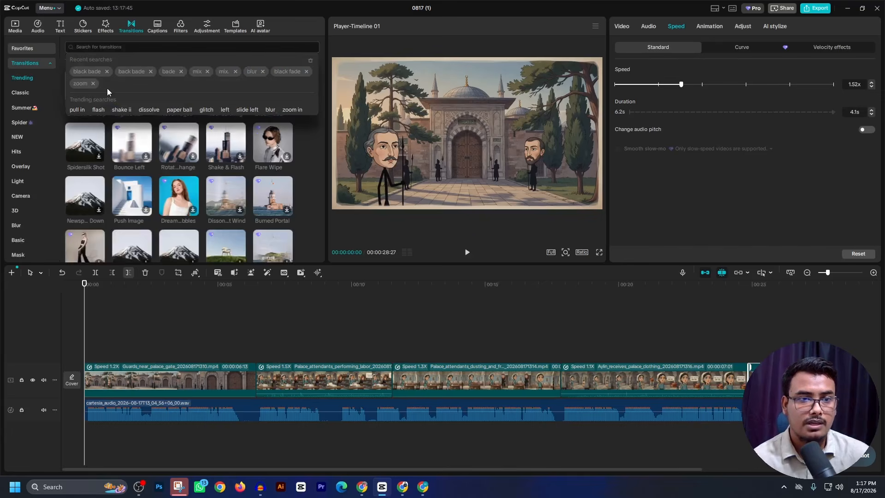
click(224, 71)
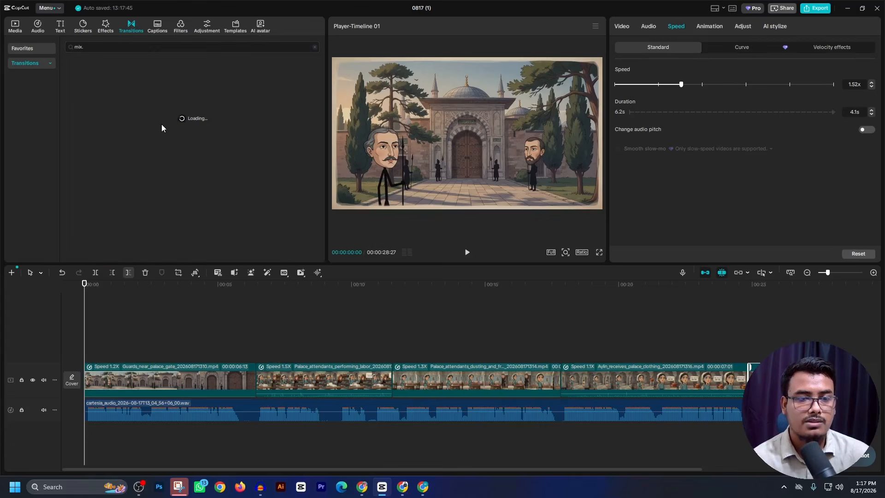
drag(88, 81, 252, 378)
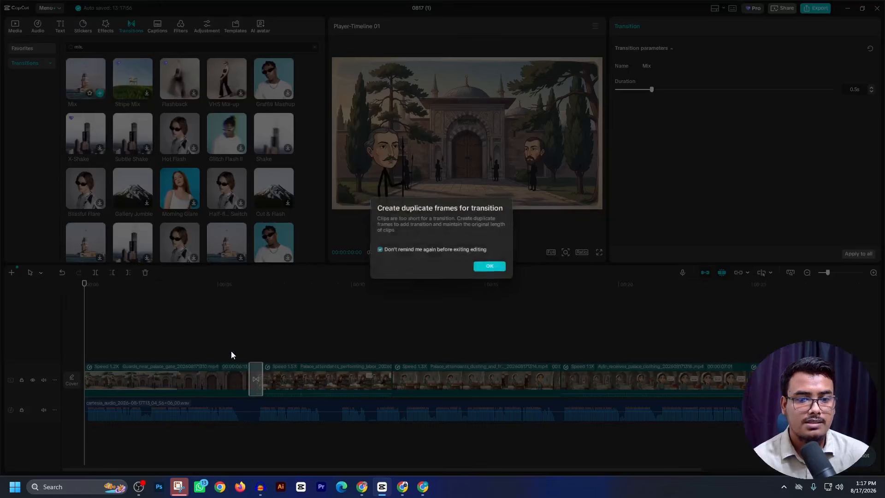
click(492, 267)
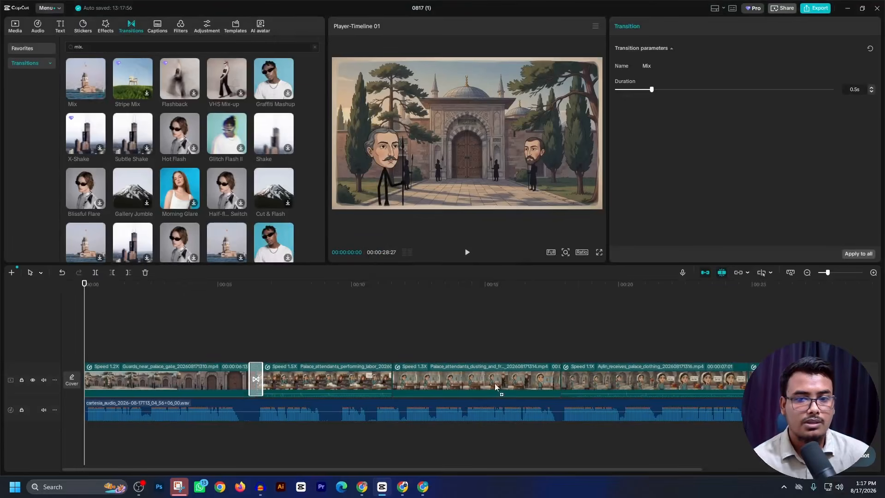
- Add the Mix transition to the three remaining cuts between the labor, dusting, palace clothing and courtyard clips
drag(495, 386, 560, 380)
drag(350, 317, 392, 379)
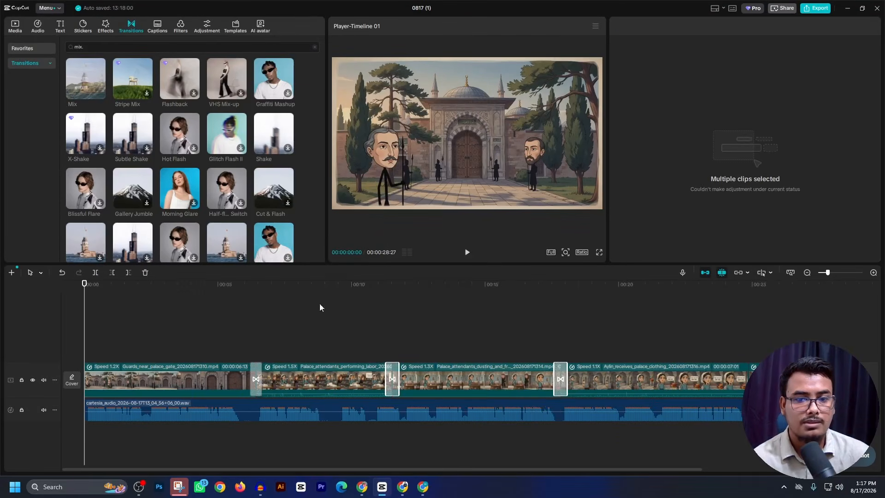
drag(86, 79, 741, 382)
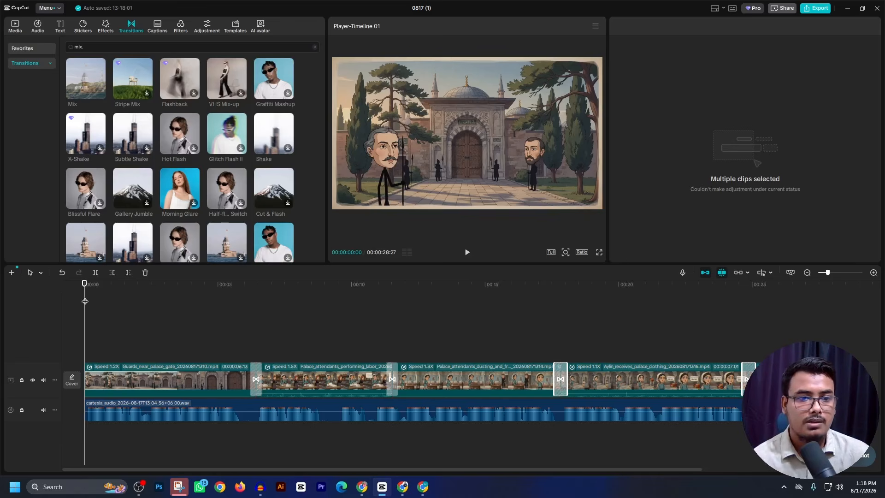
- Search the effects for zoom, add Zoom Lens over the dusting clip at 00:00:12:12 and play it back
drag(85, 301, 417, 397)
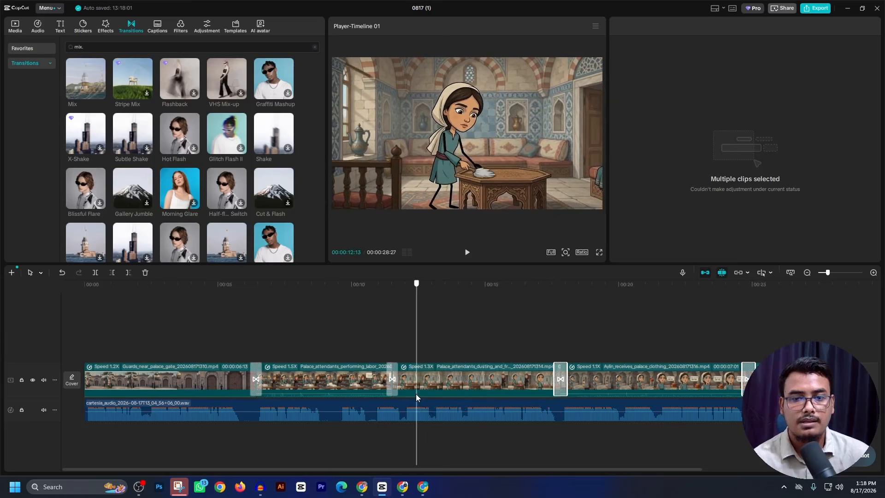
click(106, 27)
click(124, 48)
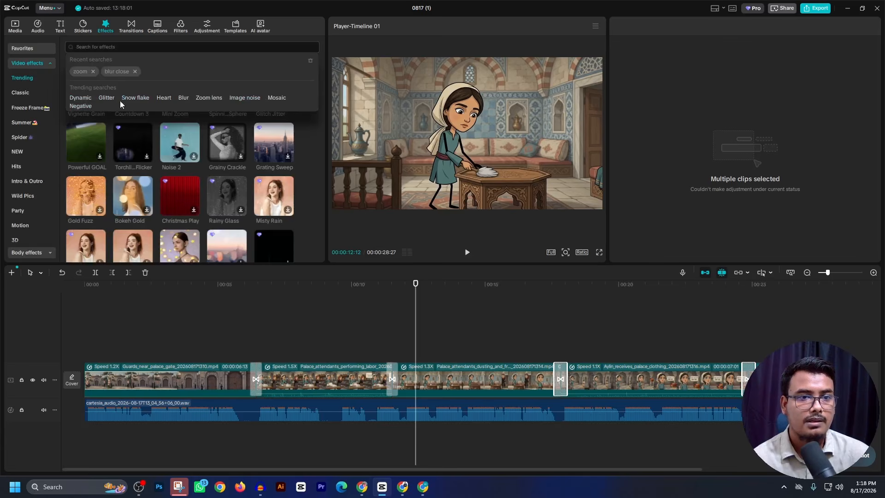
click(80, 71)
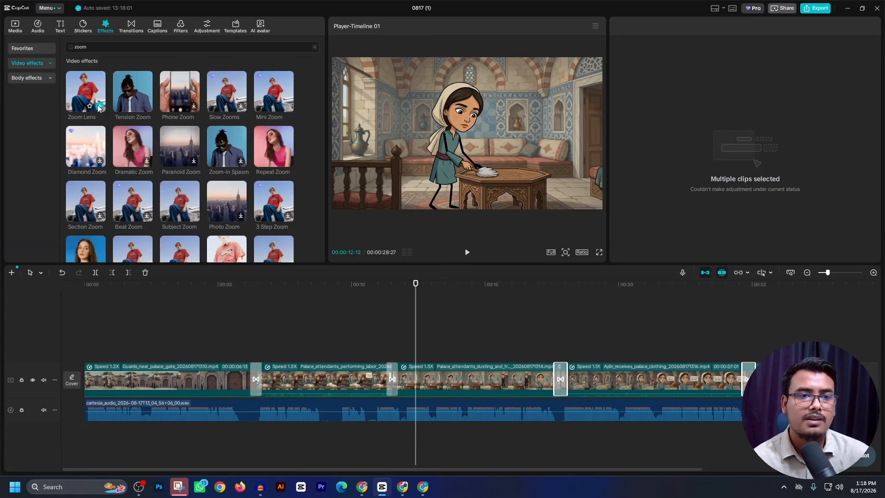
click(100, 105)
click(467, 253)
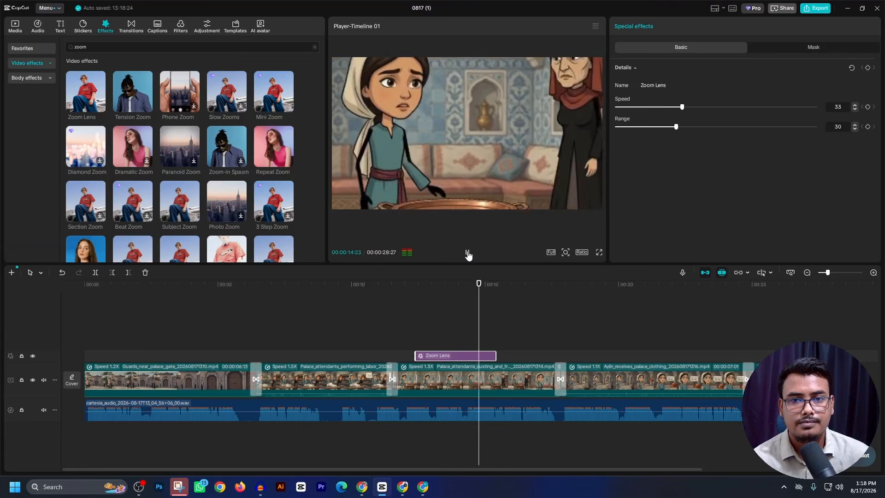
click(467, 253)
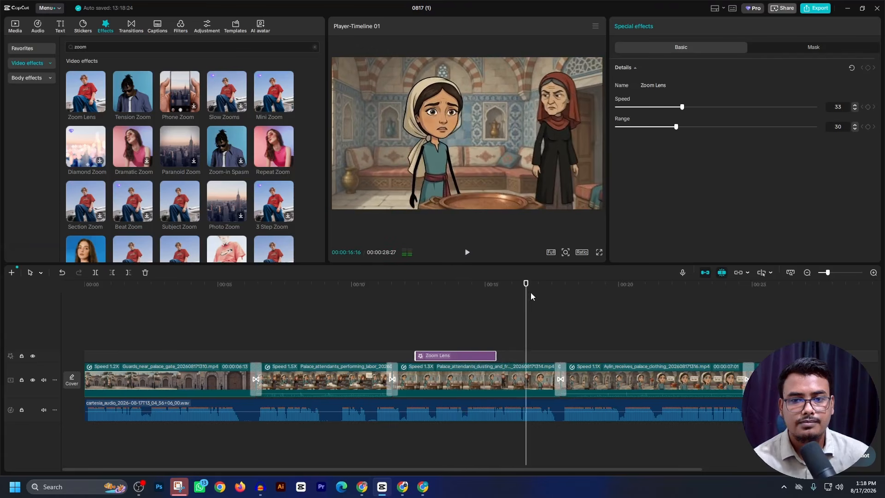
- Preview the Universal Sunset filter and add it at the start of the timeline
drag(528, 297, 1, 317)
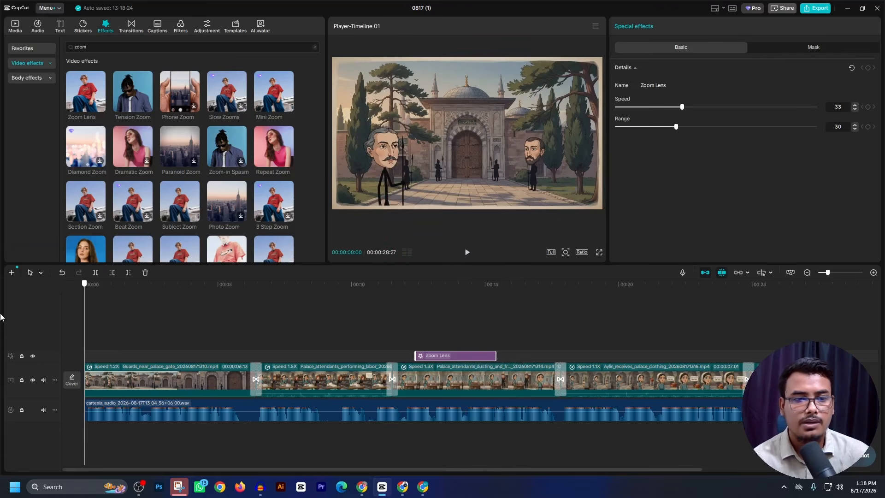
click(181, 27)
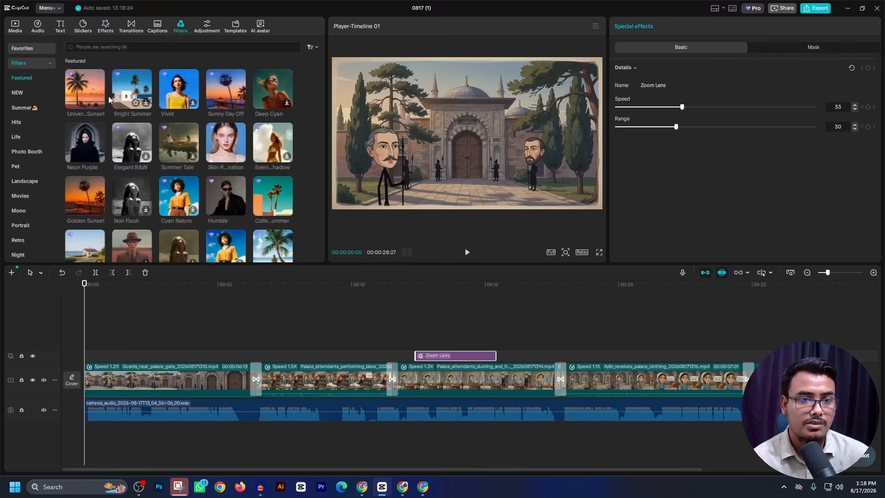
click(92, 96)
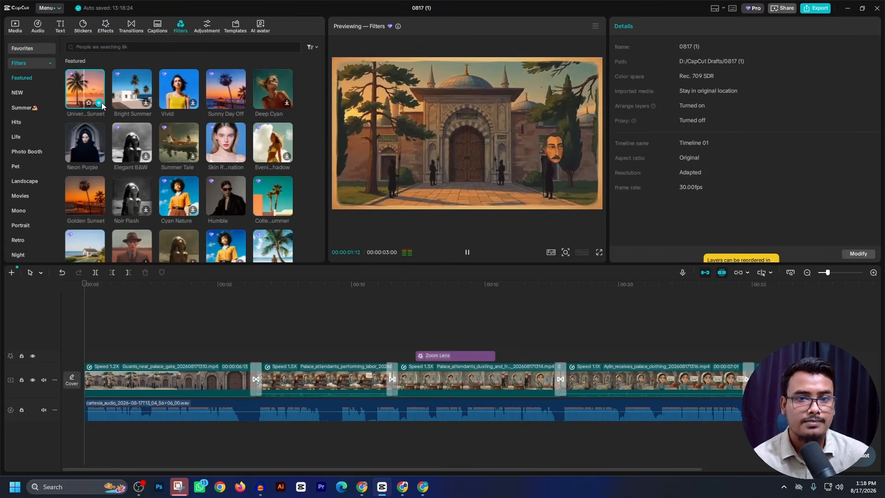
click(98, 103)
- Extend the Universal Sunset filter to the end of the video and set its intensity to 61
drag(163, 344, 752, 344)
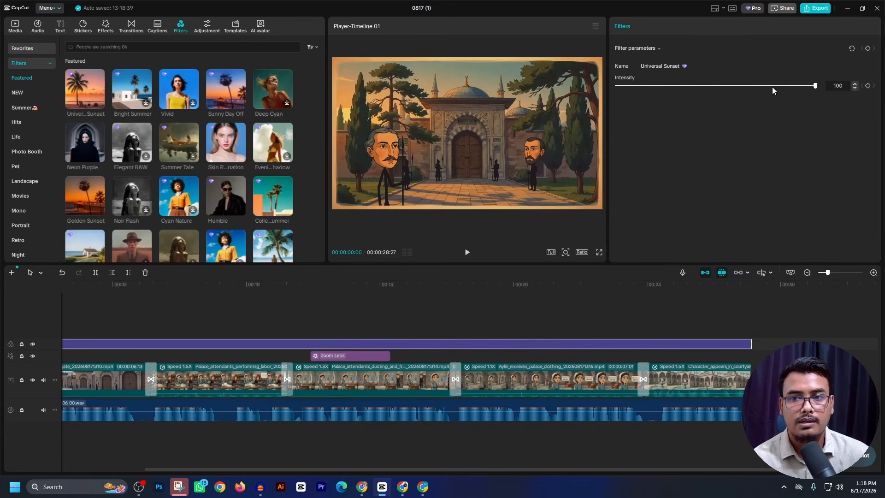
drag(751, 93, 736, 94)
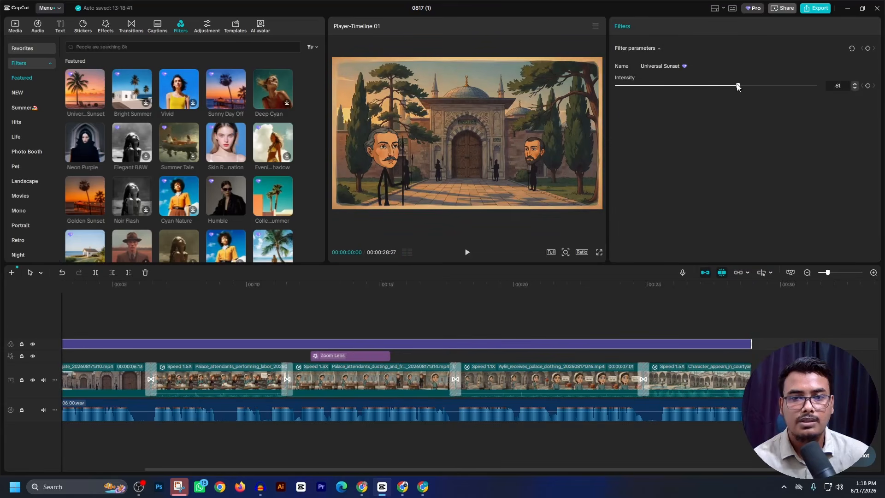
- Switch to ChatGPT, close the production pack and dictate a request in Bengali for a background sound prompt suiting the historical documentary video
click(362, 487)
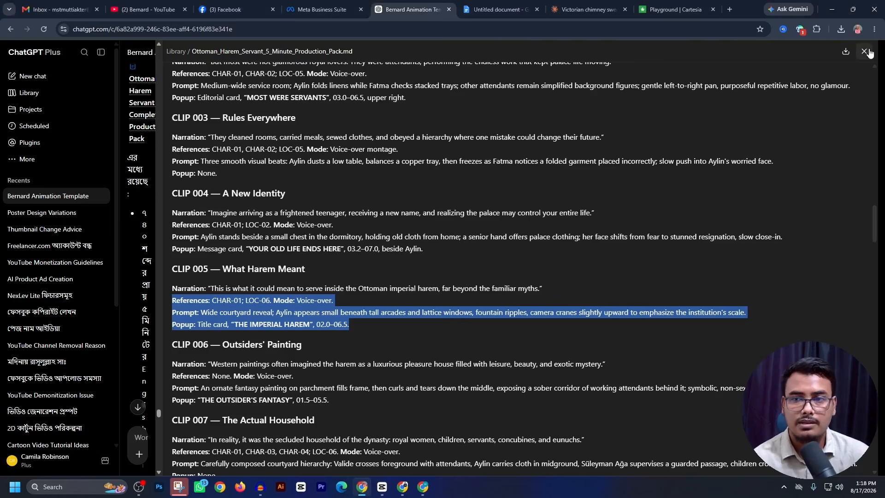
key(Escape)
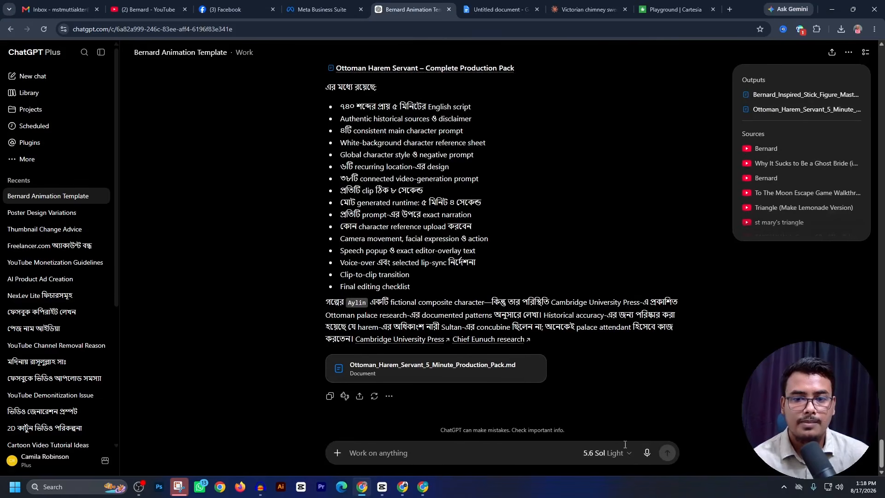
click(644, 454)
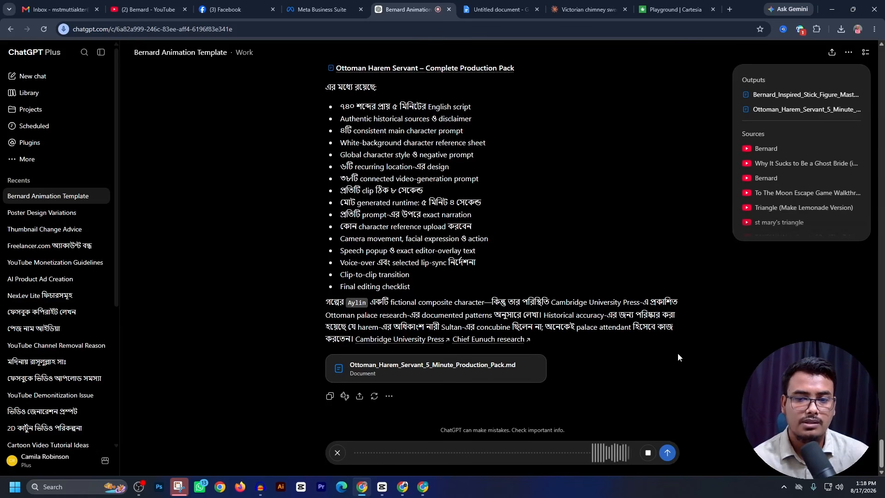
click(667, 452)
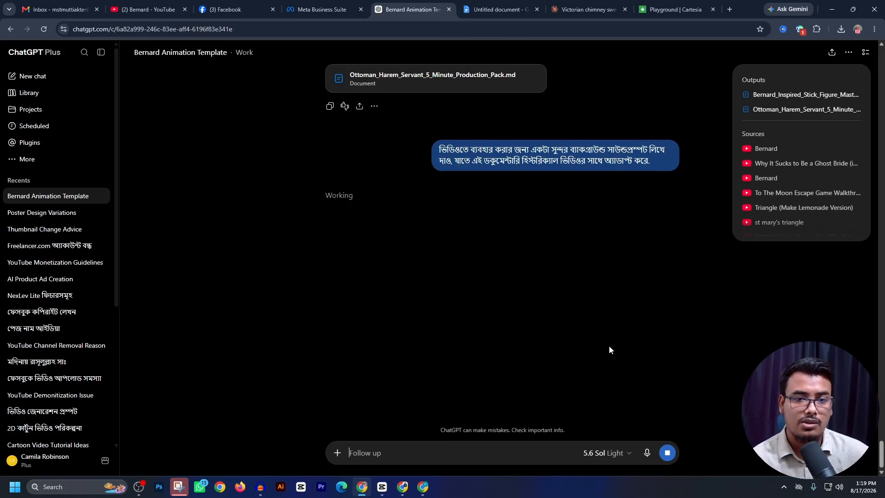
drag(440, 149, 650, 149)
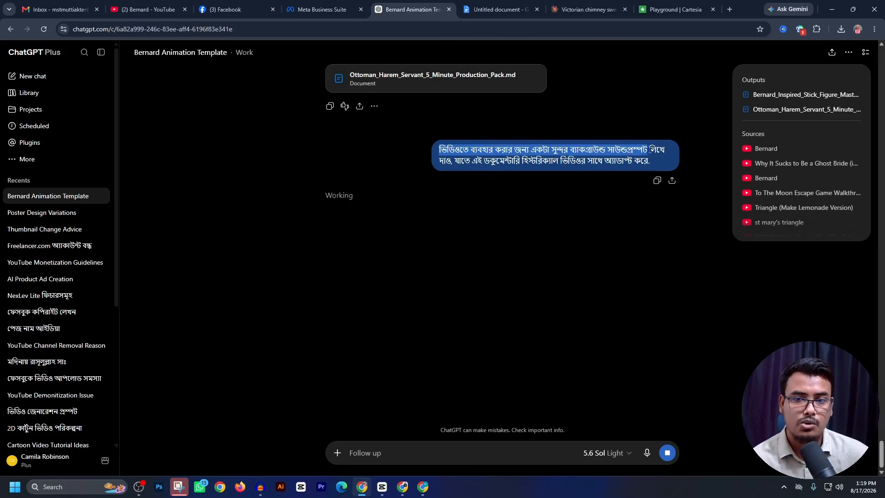
- Find Gemini AI through Google in a new tab, set a new chat to Create music, and return to the ChatGPT conversation
click(733, 2)
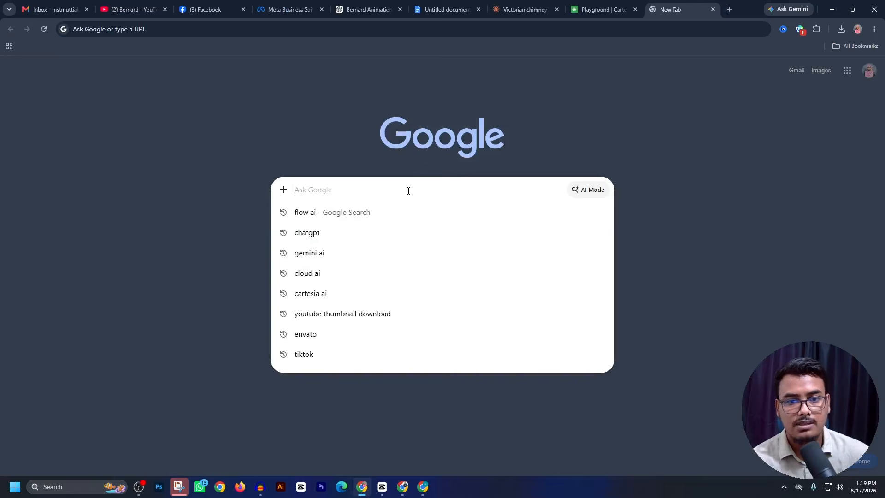
text(ge)
key(Return)
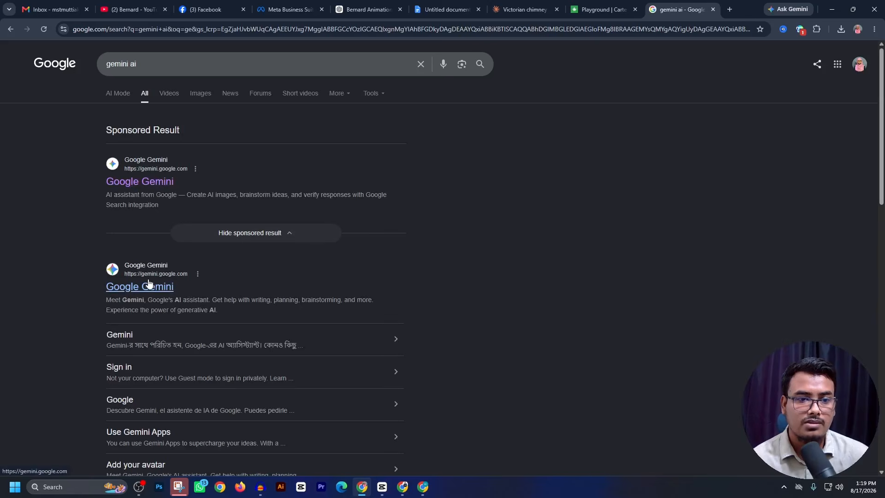
click(149, 284)
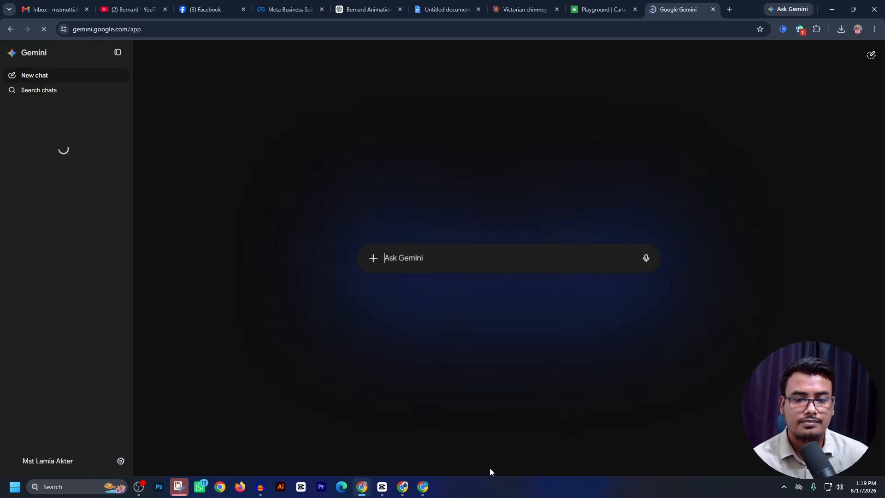
click(374, 259)
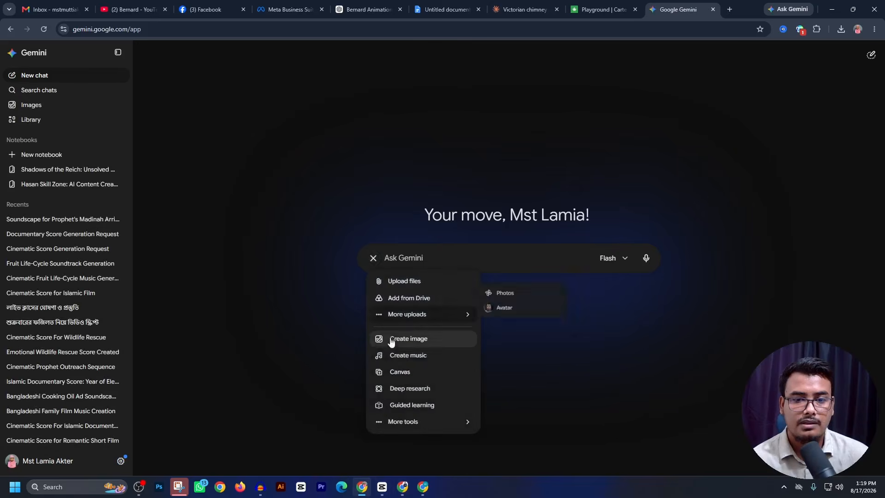
click(403, 357)
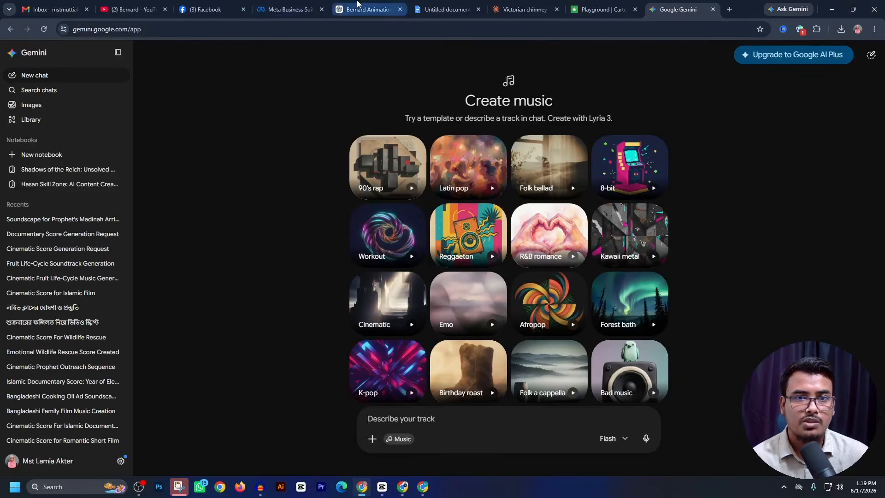
click(367, 9)
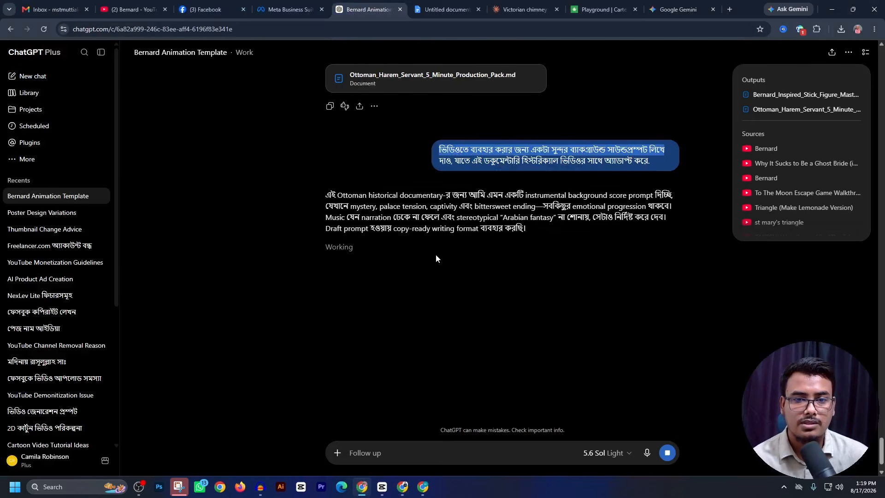
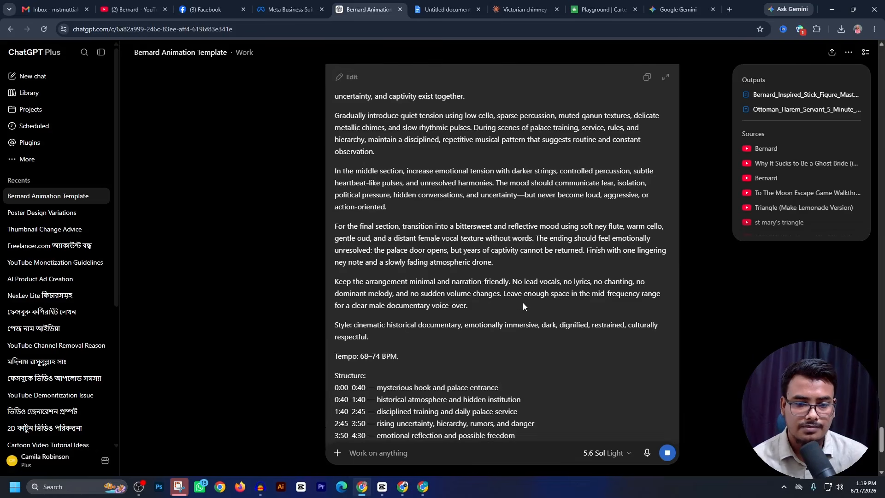
- Copy the 5-minute Ottoman harem background score prompt from the ChatGPT reply and submit it in Gemini's Create music chat
scroll(523, 303, down, 4)
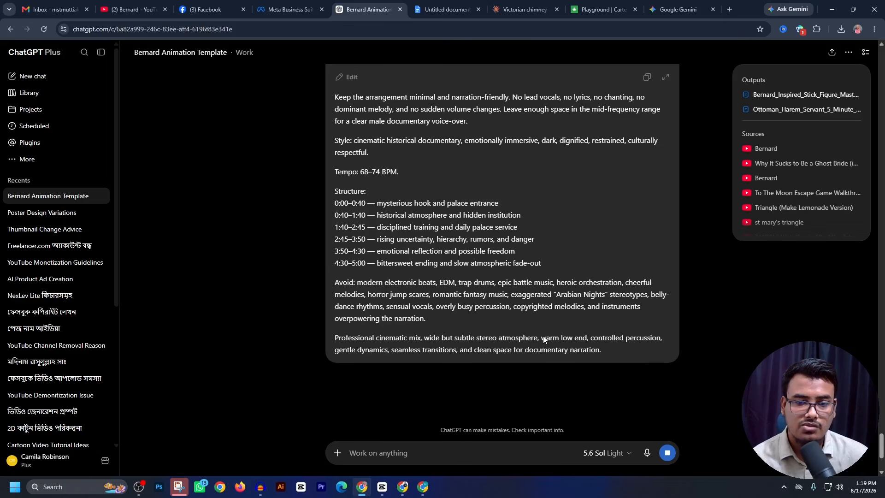
scroll(543, 336, up, 10)
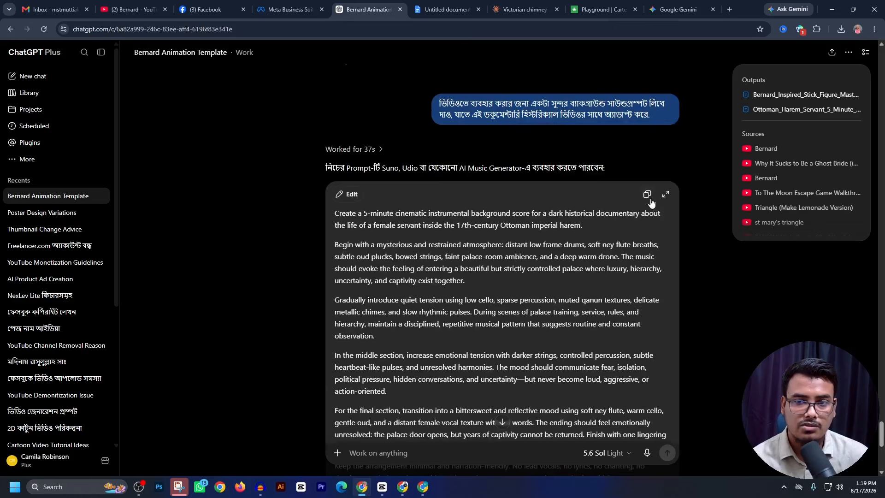
click(677, 5)
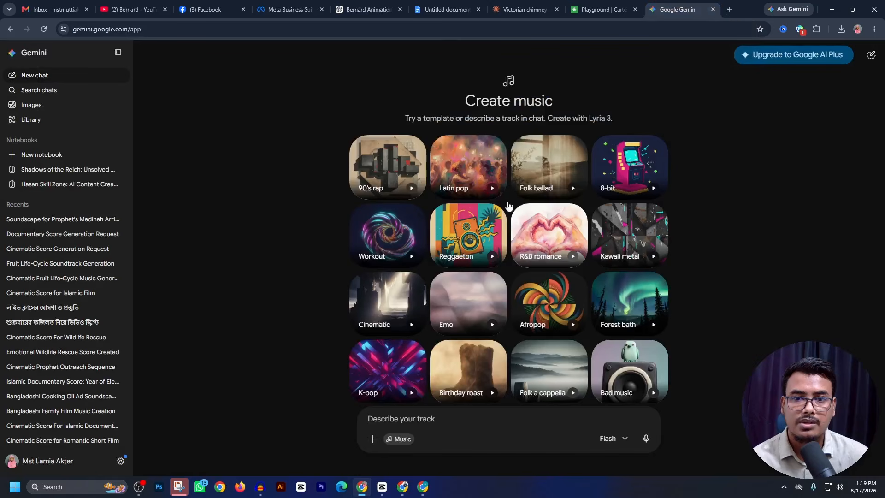
key(ctrl+v)
key(Return)
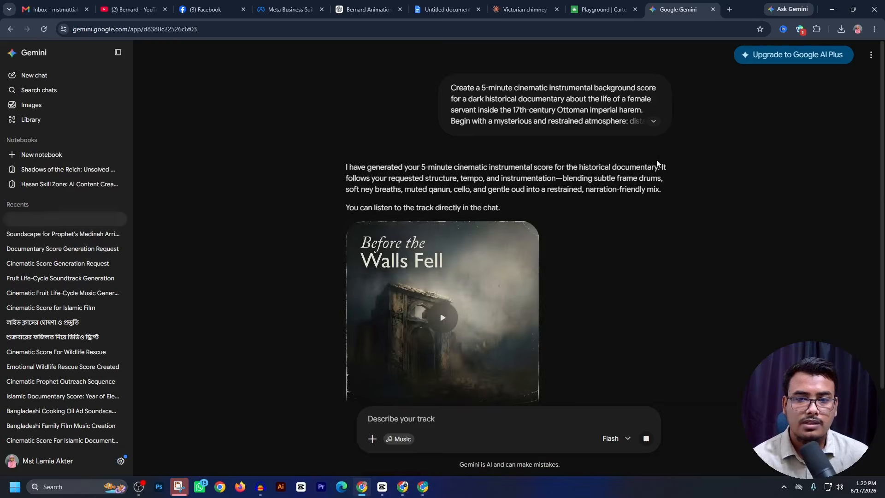
- Play the generated track, download it as an audio-only MP3 and place it in CapCut beneath the narration at the timeline start
click(441, 318)
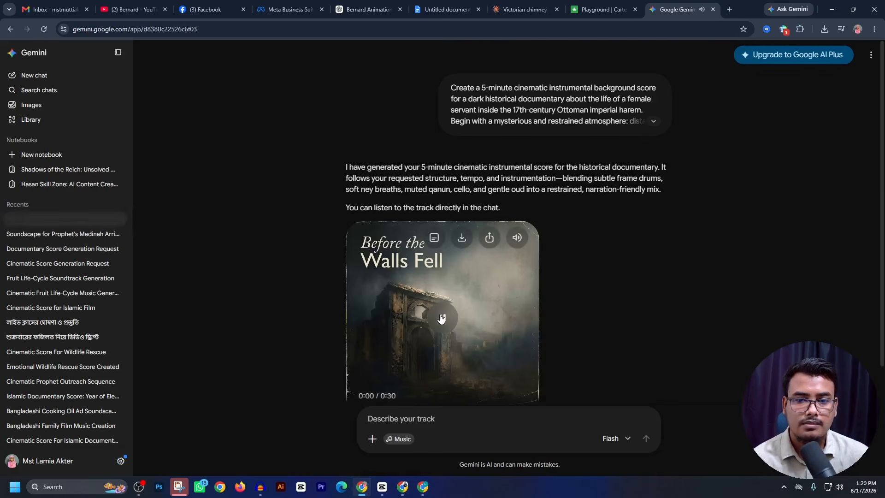
click(461, 238)
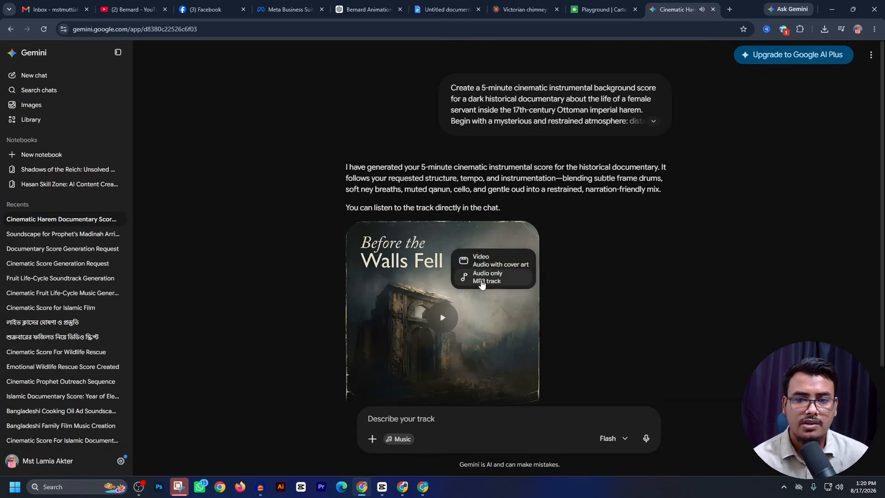
click(480, 277)
drag(743, 61, 148, 430)
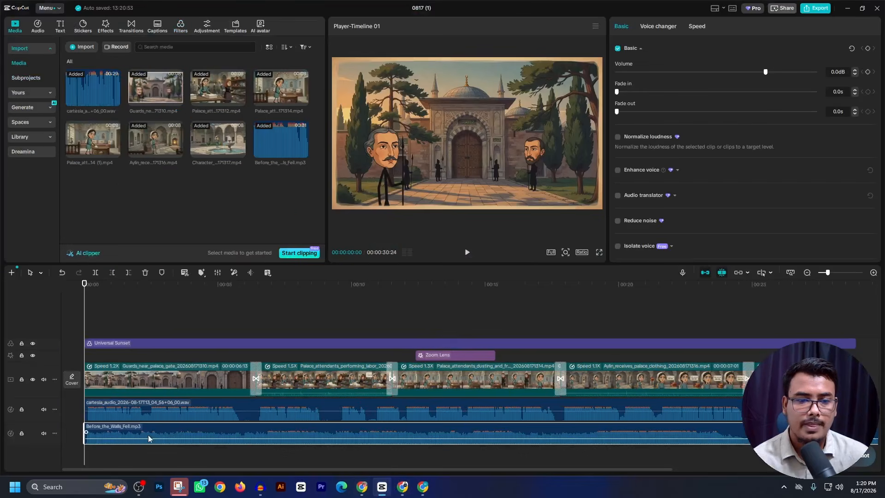
- Lower the background music's volume to -12.5 dB while previewing the video, and cut off the music beyond the end of the last clip
click(467, 253)
drag(765, 72, 733, 96)
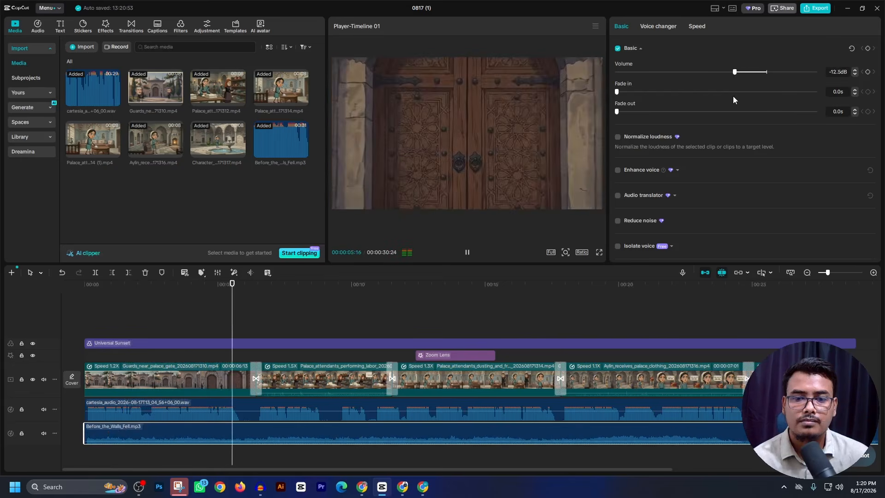
click(468, 255)
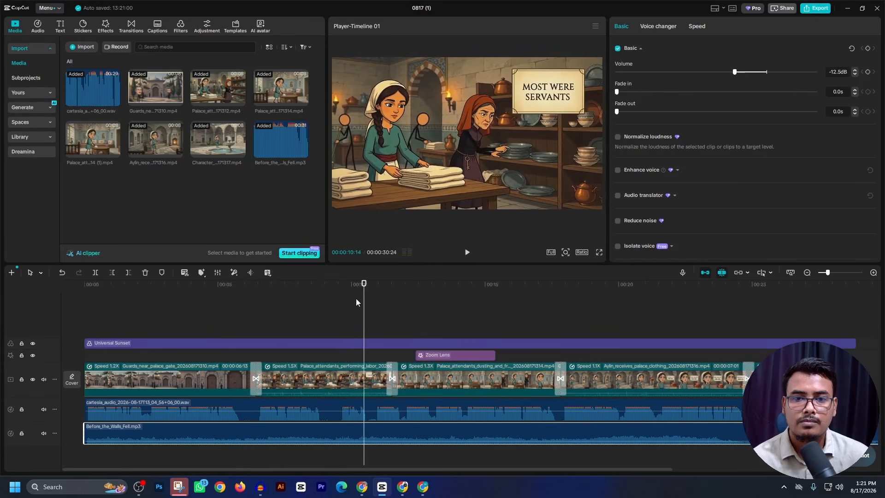
drag(364, 303, 724, 326)
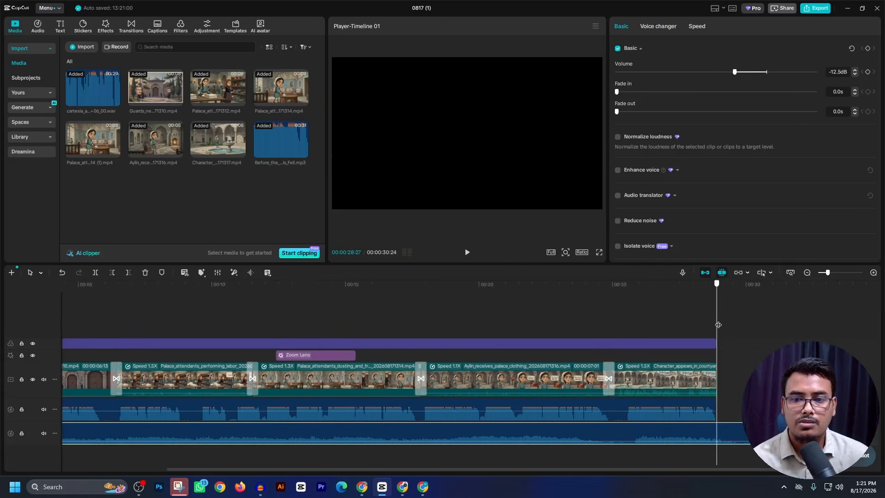
click(129, 274)
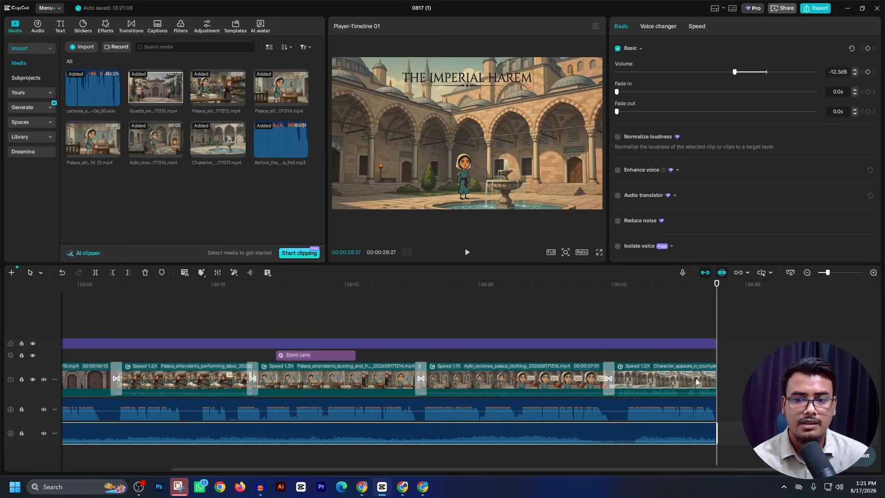
- Raise the narration audio's volume to 15.4 dB and play the video from the start to check the sound mix
click(672, 417)
drag(792, 75, 804, 74)
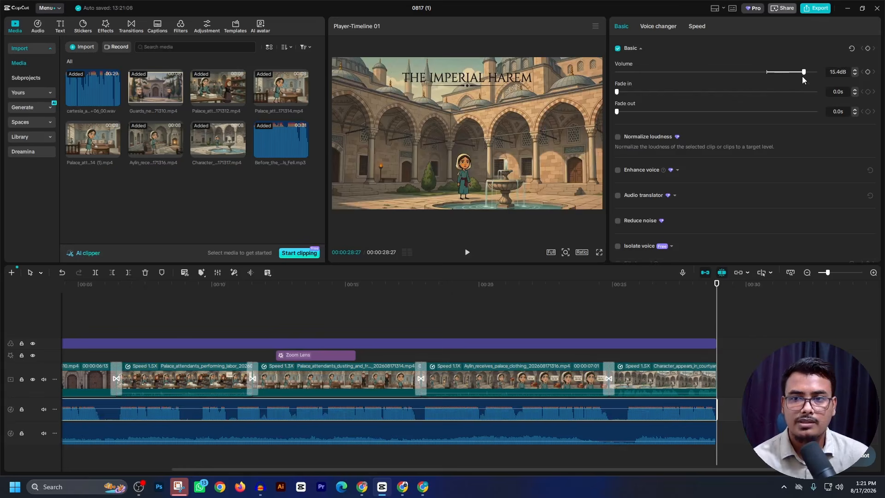
key(Home)
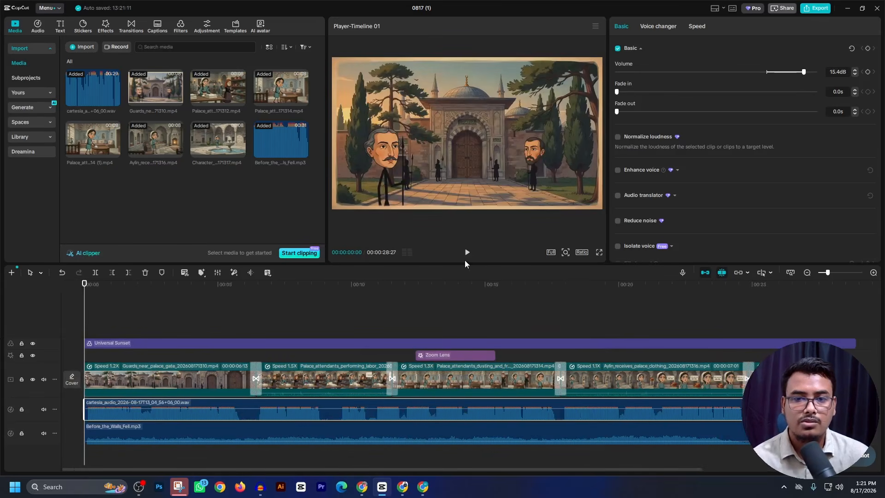
click(470, 253)
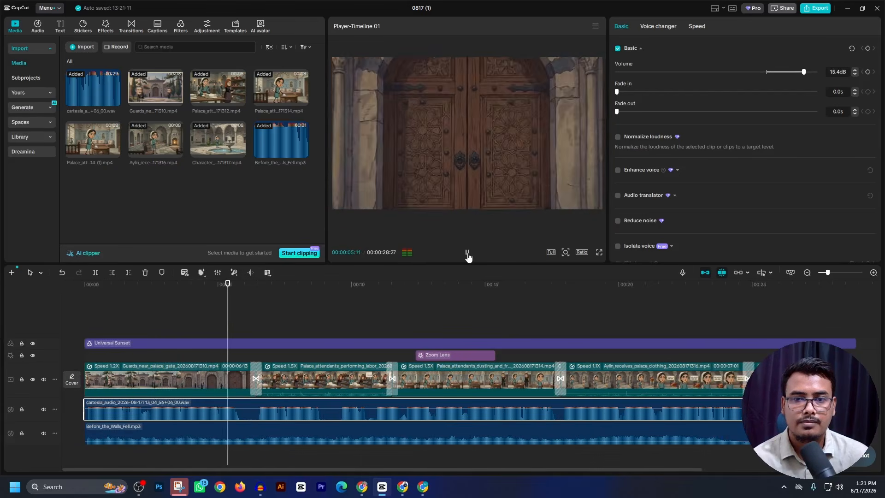
click(467, 253)
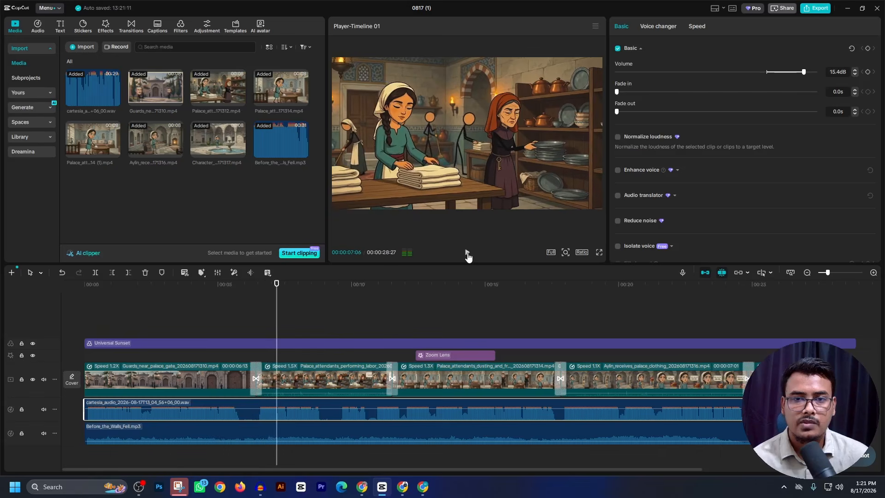